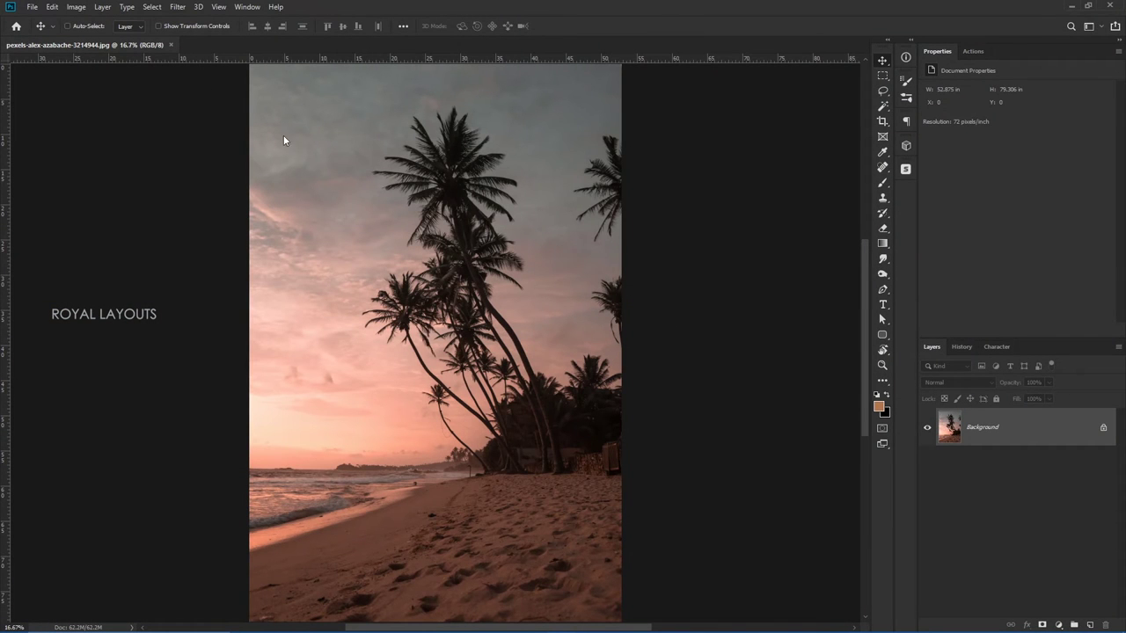
Apply Shadows/Highlights with shadows 31%, tone 45%, highlights 0 and colour +23
click(74, 7)
mouse_move(93, 38)
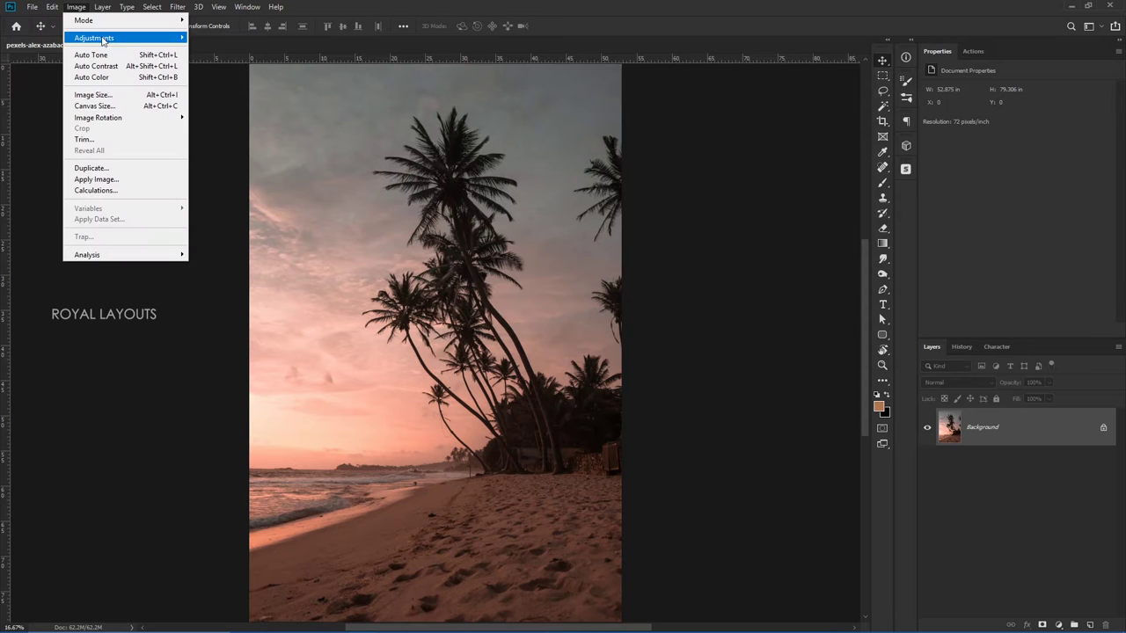
click(257, 237)
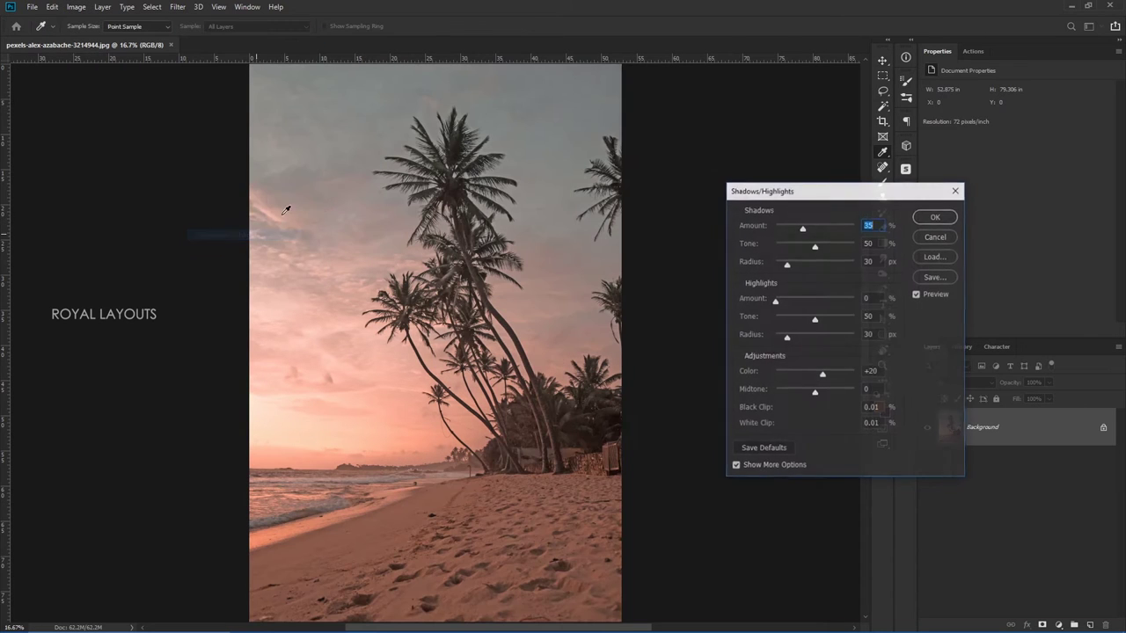
drag(814, 250, 810, 249)
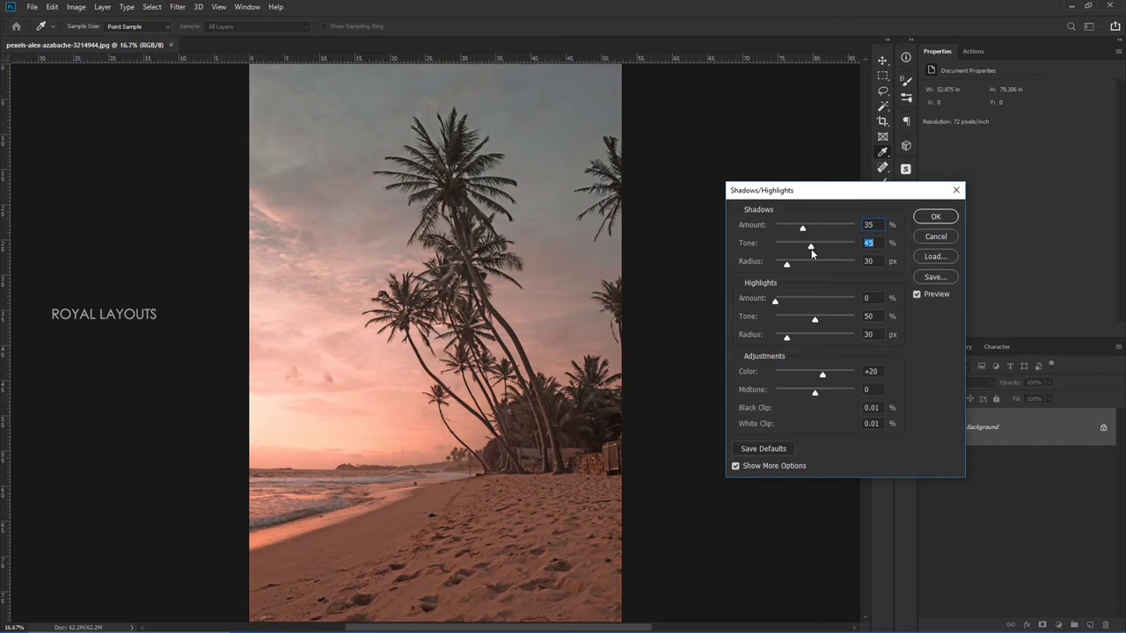
mouse_move(815, 319)
mouse_down()
mouse_move(758, 316)
mouse_move(765, 339)
mouse_up()
drag(823, 376, 814, 376)
mouse_move(814, 376)
mouse_down()
mouse_move(752, 376)
mouse_move(859, 377)
mouse_move(789, 392)
mouse_move(854, 392)
mouse_move(794, 392)
mouse_move(810, 393)
mouse_up()
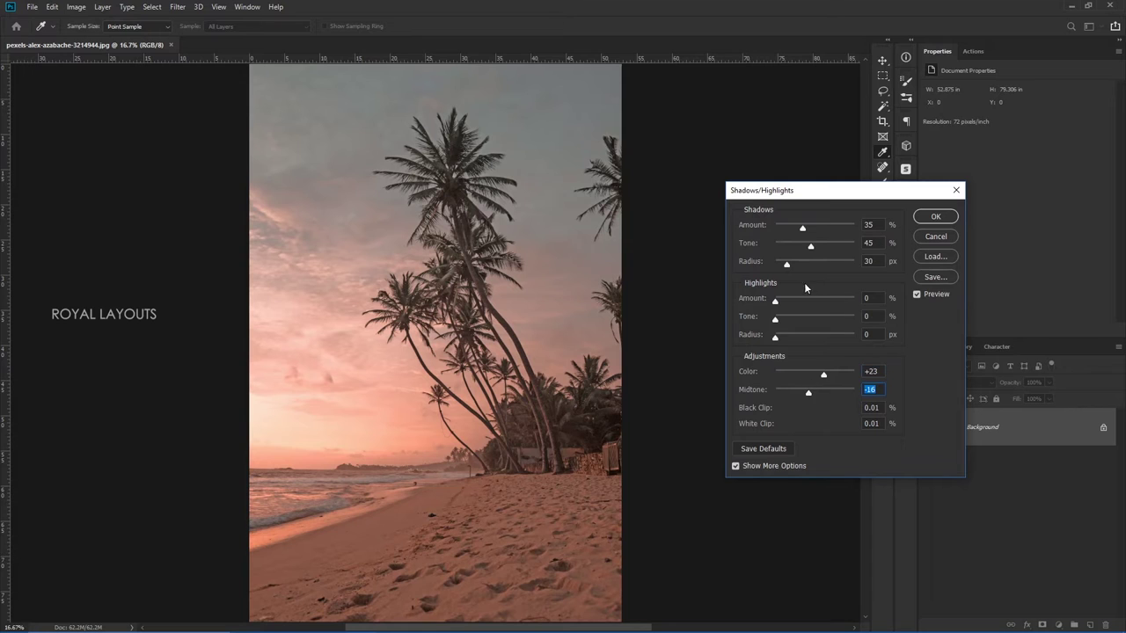
drag(802, 229, 800, 229)
click(924, 221)
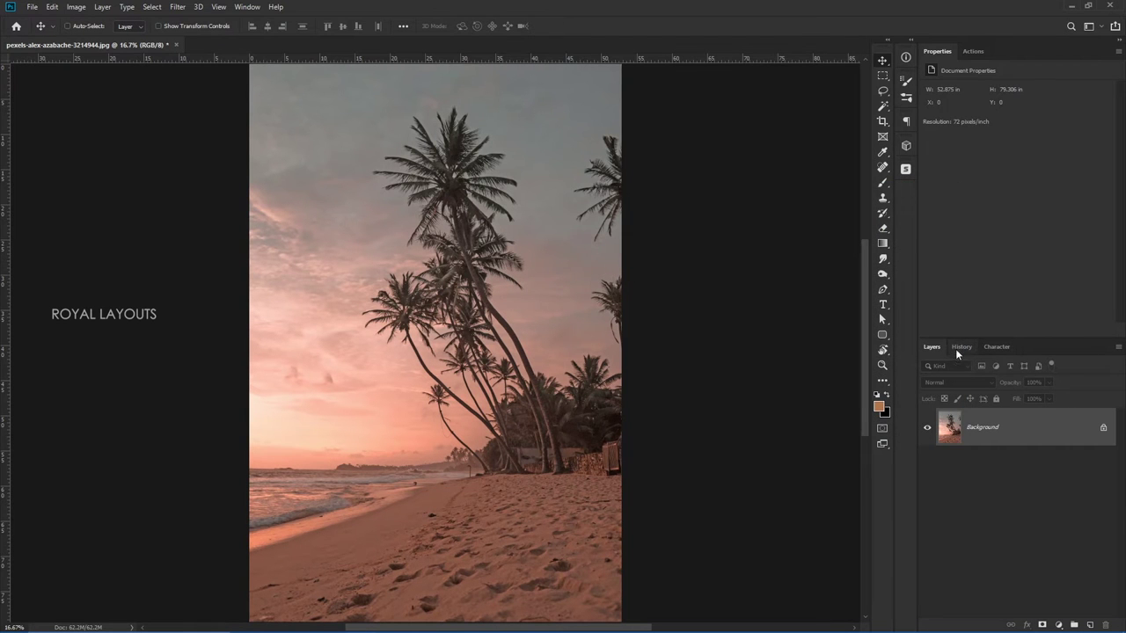
click(960, 347)
Toggle history states to compare before and after the shadow fix, then launch Camera Raw Filter
click(967, 368)
click(964, 401)
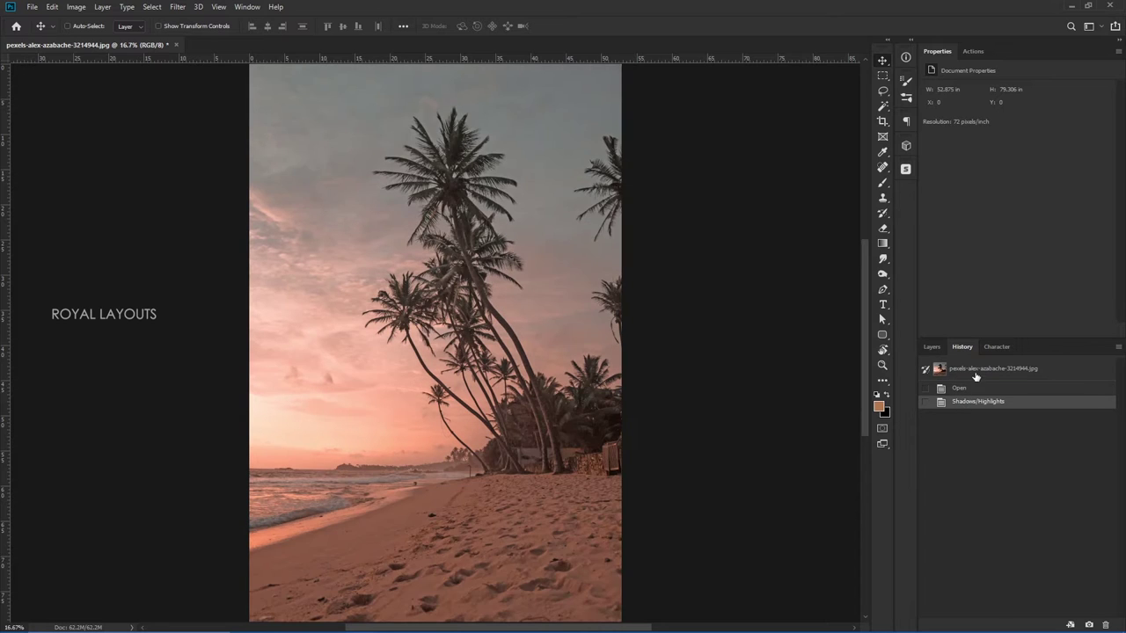
click(974, 369)
key(ctrl+alt+z)
click(81, 7)
mouse_move(177, 7)
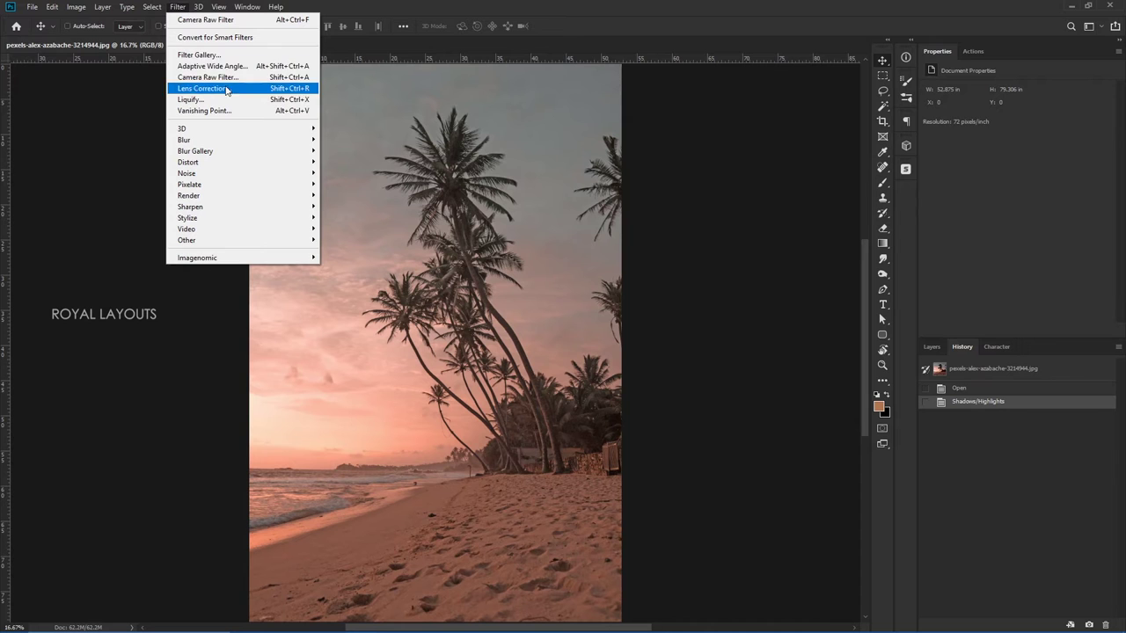
click(226, 89)
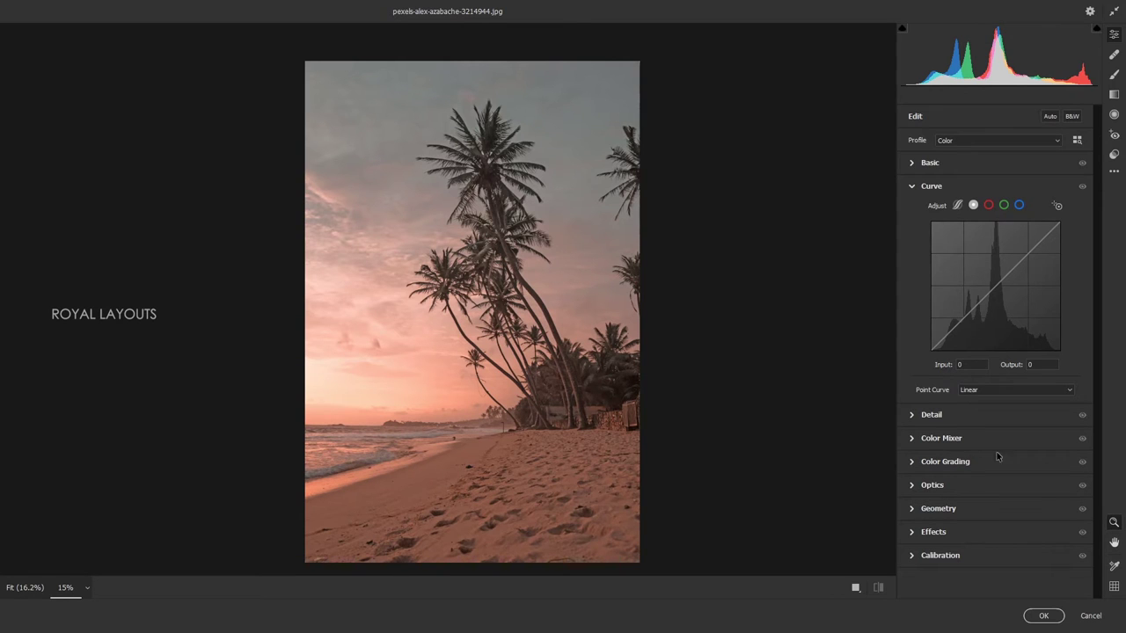
Draw a vertical graduated filter past the right edge with all sliders zeroed
click(1115, 94)
drag(643, 269, 665, 269)
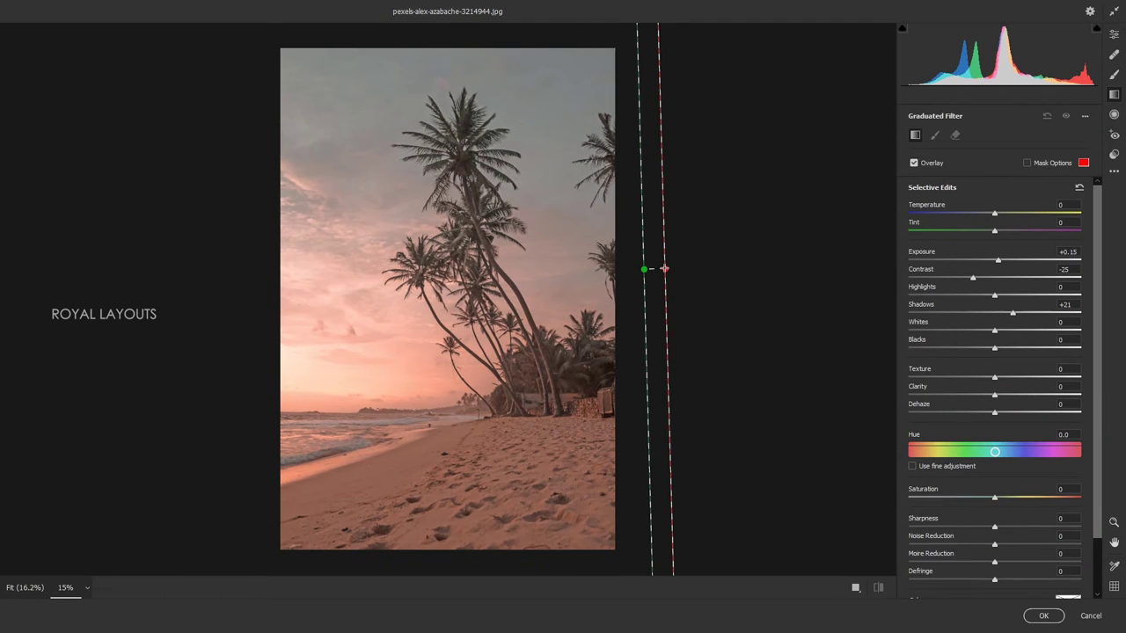
click(1078, 188)
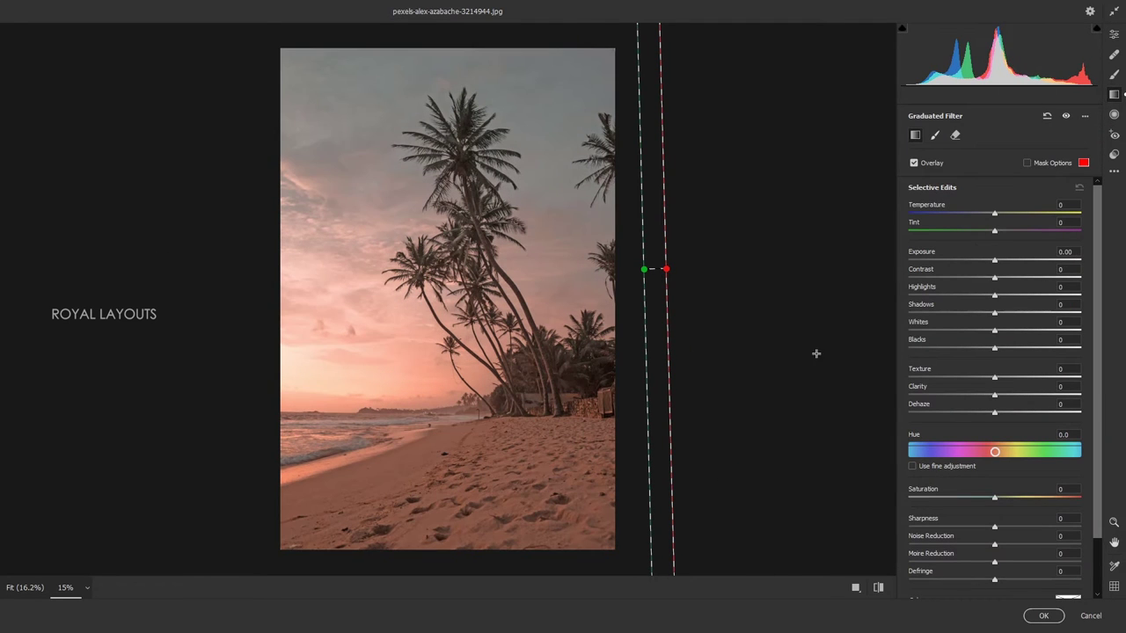
Limit the filter with a Luminance range mask restricted to the brighter areas
scroll(1029, 380, down, 2)
click(1011, 562)
click(972, 593)
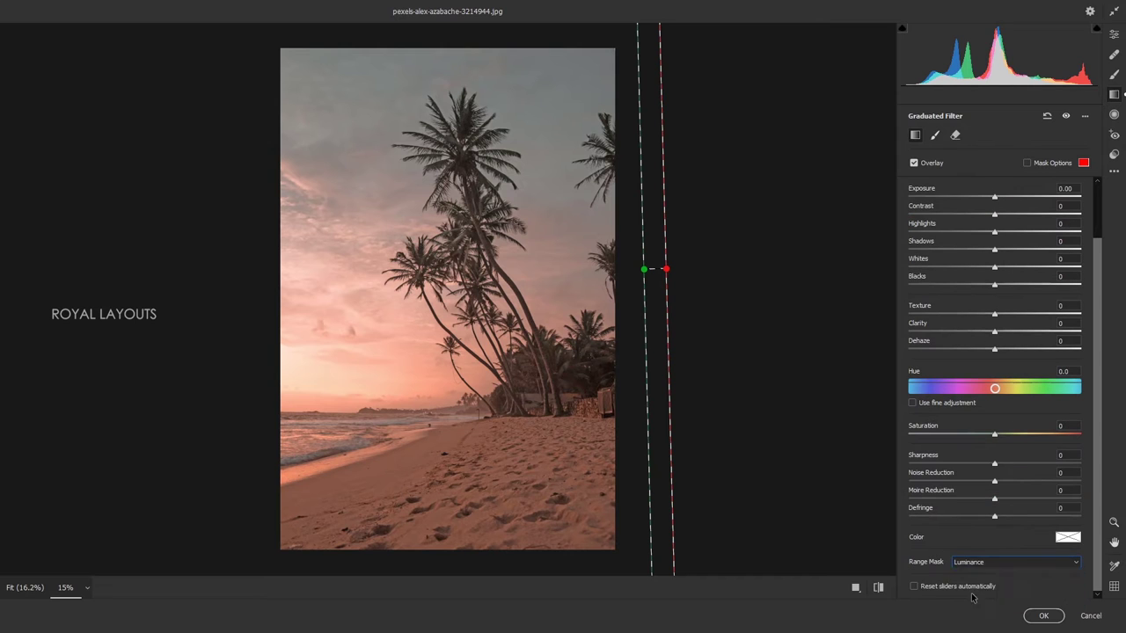
scroll(968, 545, down, 1)
click(954, 552)
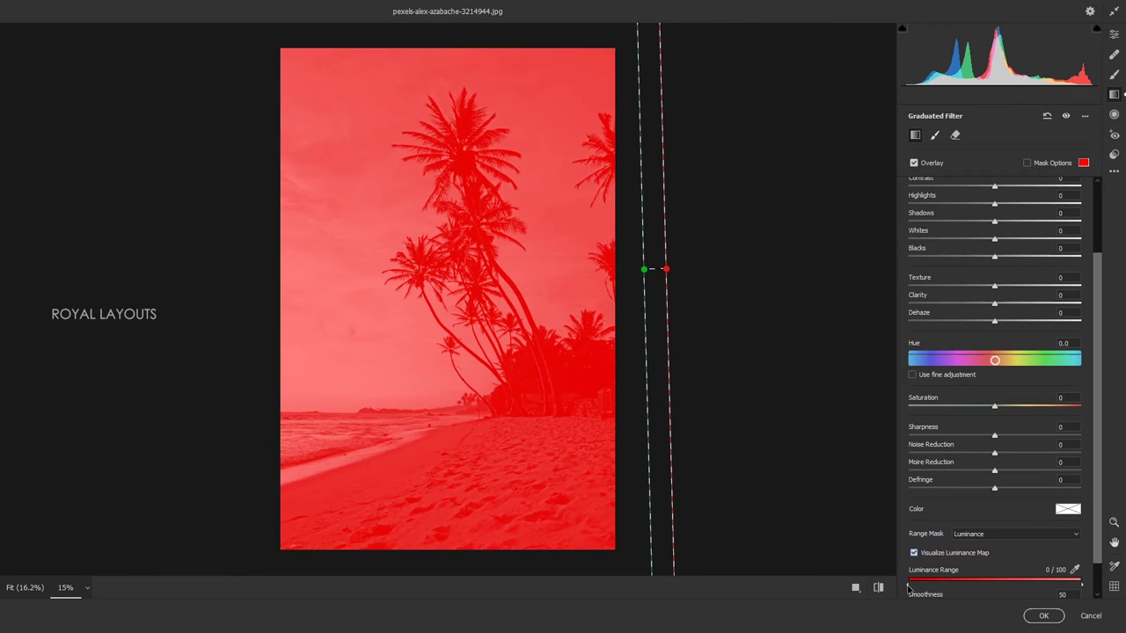
drag(908, 589, 966, 587)
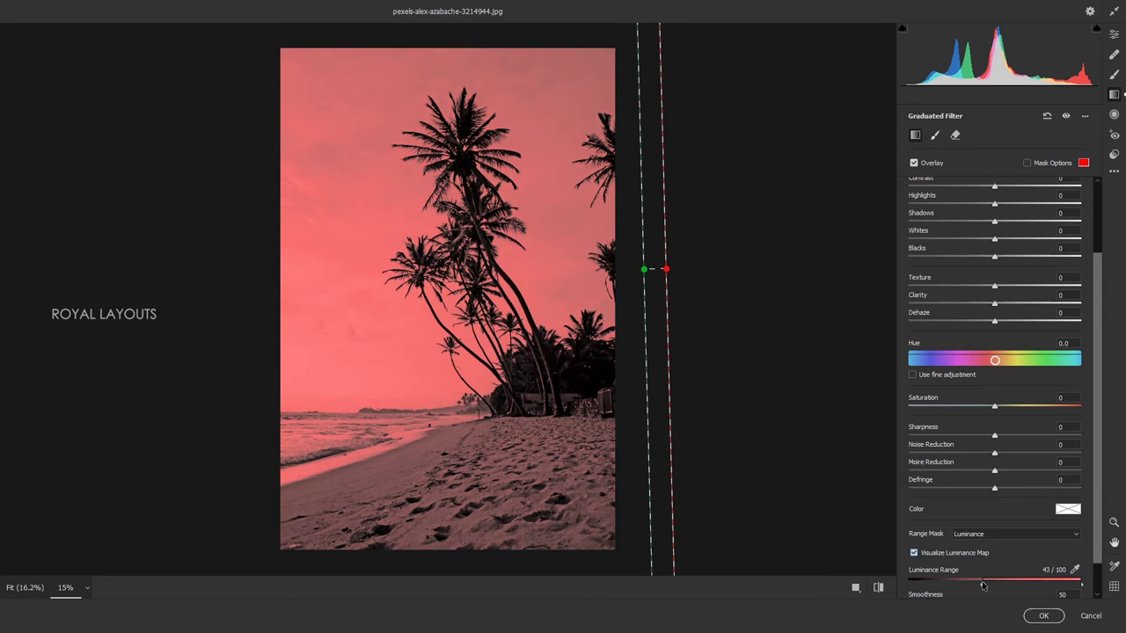
scroll(1055, 562, down, 1)
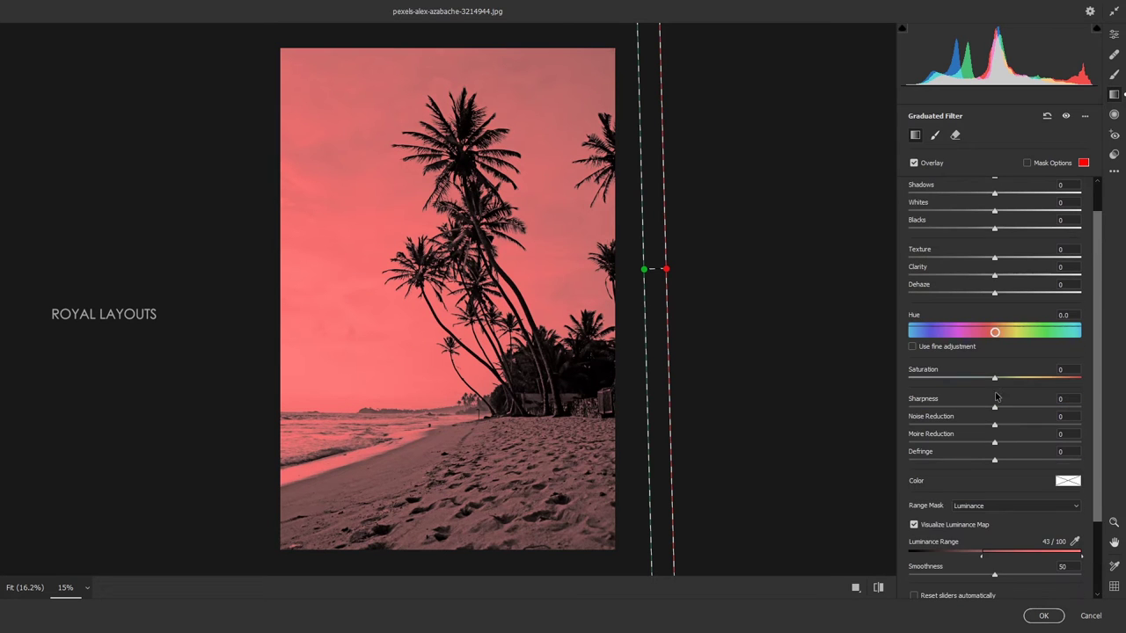
click(914, 519)
scroll(1021, 369, up, 3)
scroll(994, 202, up, 1)
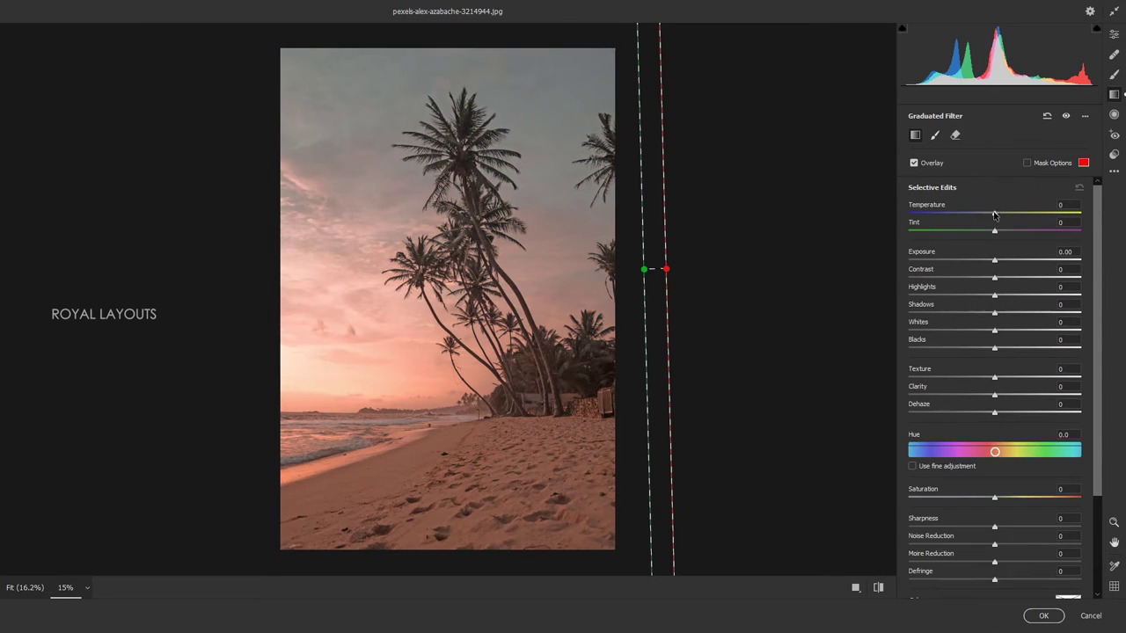
Set the filter's Temperature +29, Dehaze +25 and Saturation +4
mouse_move(996, 215)
mouse_down()
mouse_move(1019, 215)
mouse_move(966, 232)
mouse_move(1027, 230)
mouse_move(992, 232)
mouse_move(1021, 216)
mouse_up()
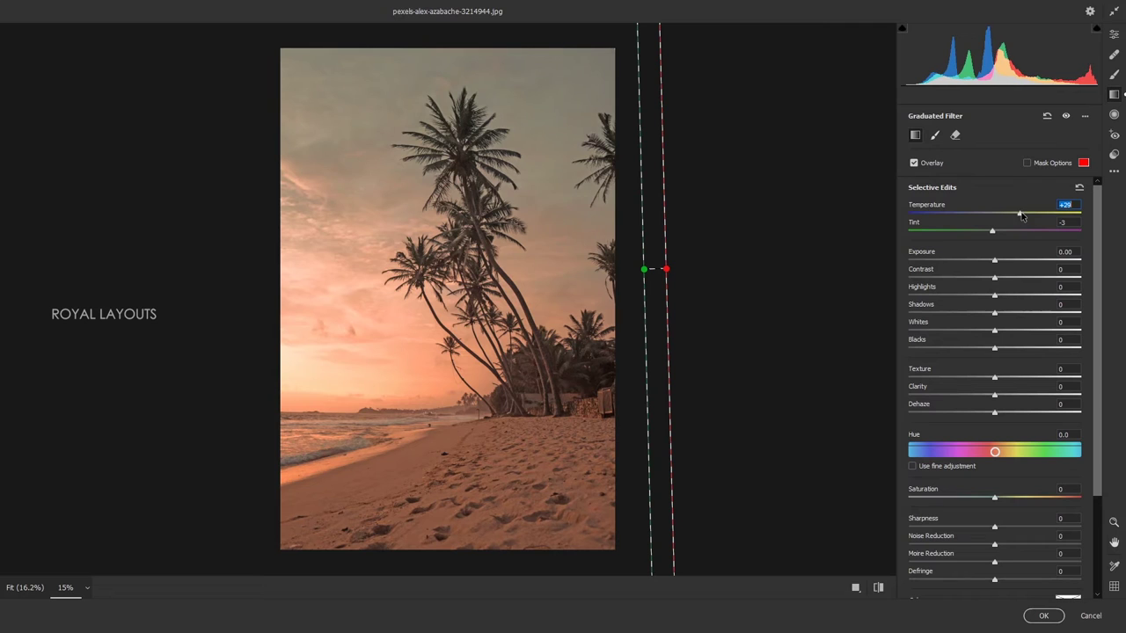
drag(994, 411, 1019, 416)
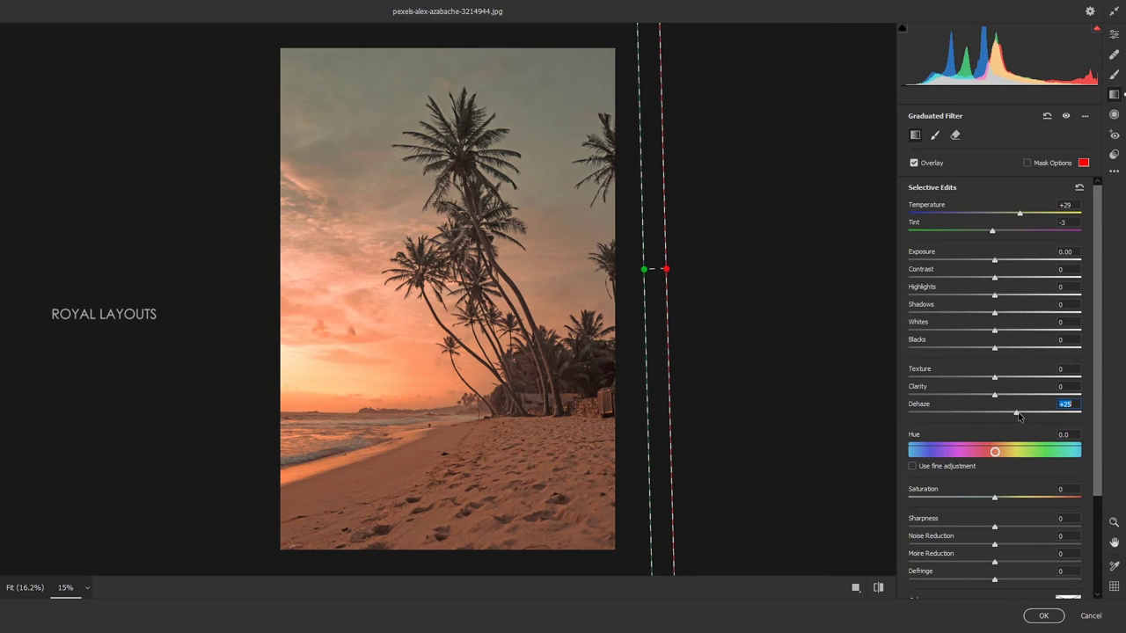
click(1004, 497)
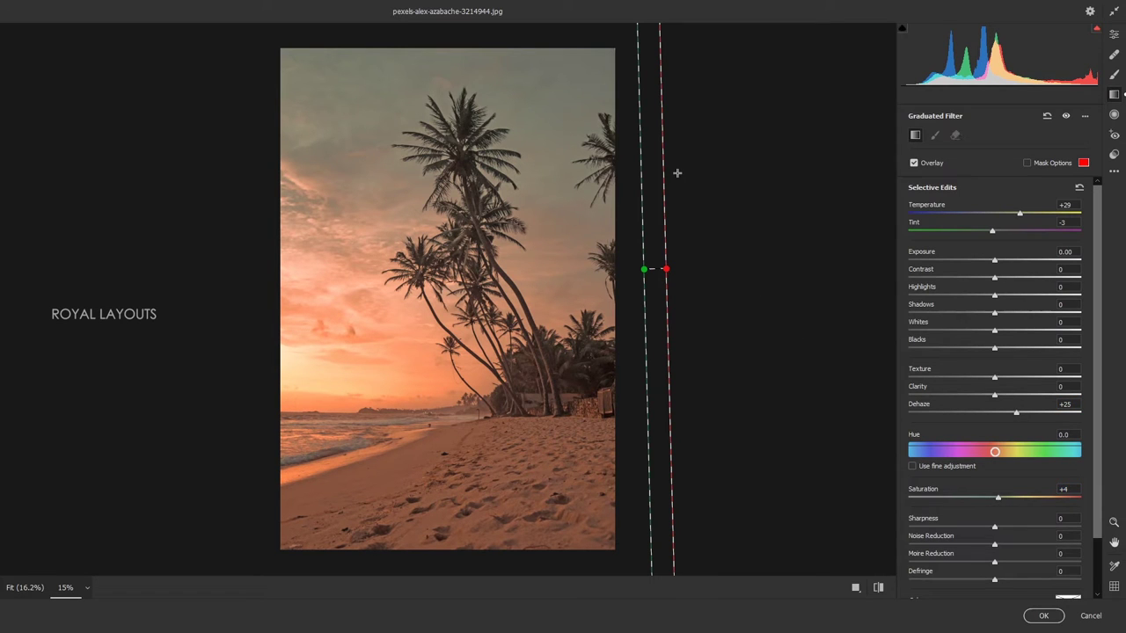
Draw a radial filter over the left horizon with Exposure +0.60 and Temperature +18
key(e)
click(1113, 114)
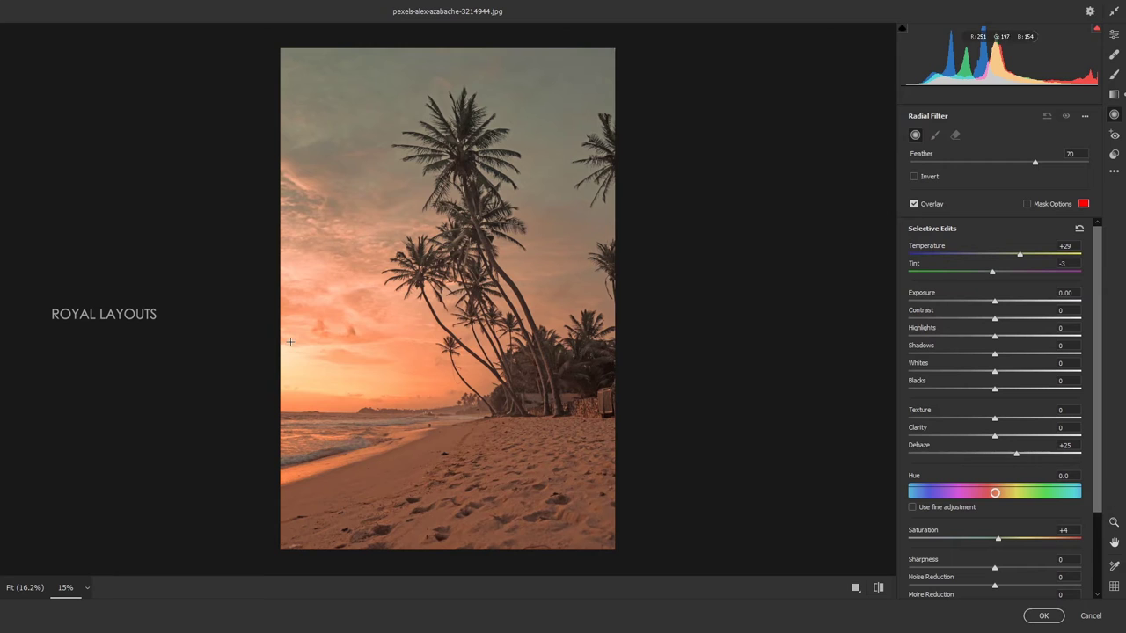
drag(299, 352, 393, 367)
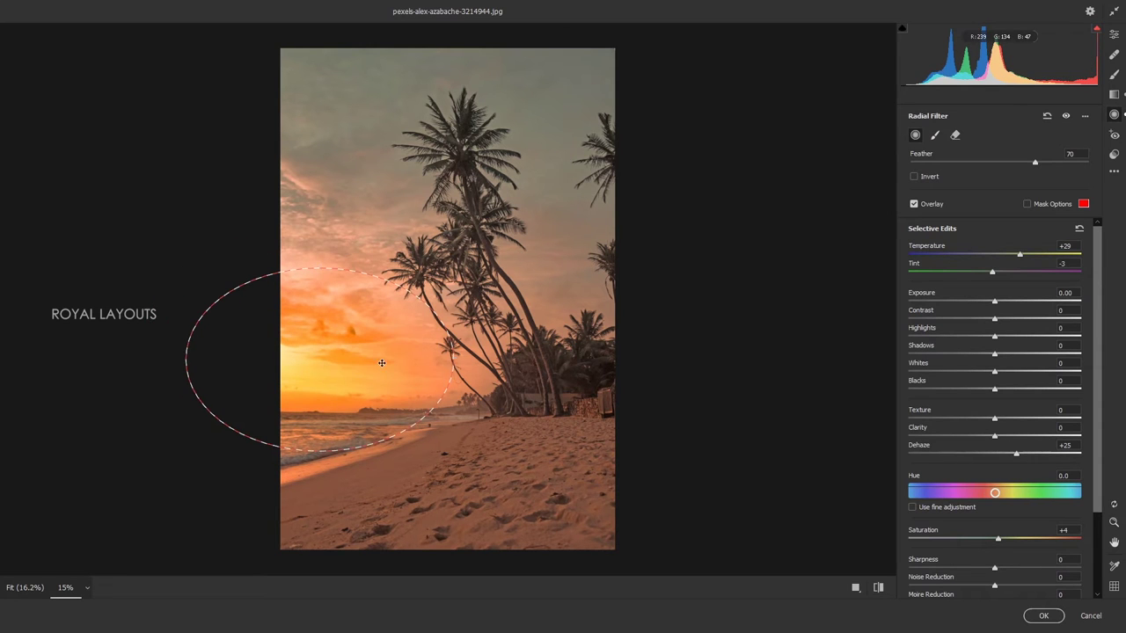
click(1079, 229)
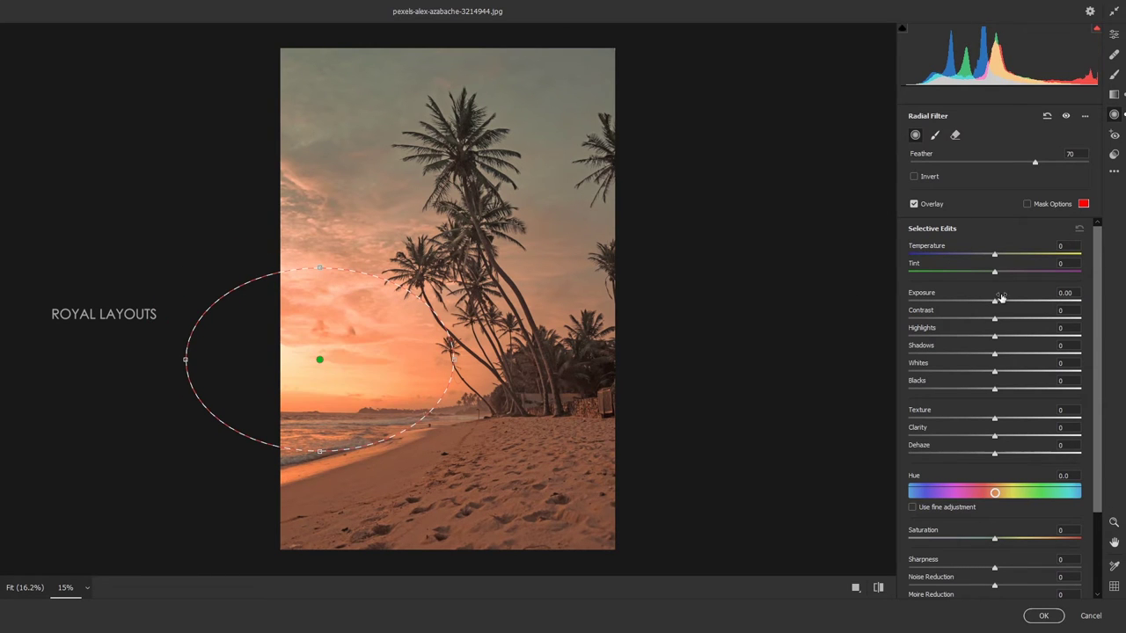
drag(996, 302, 1009, 303)
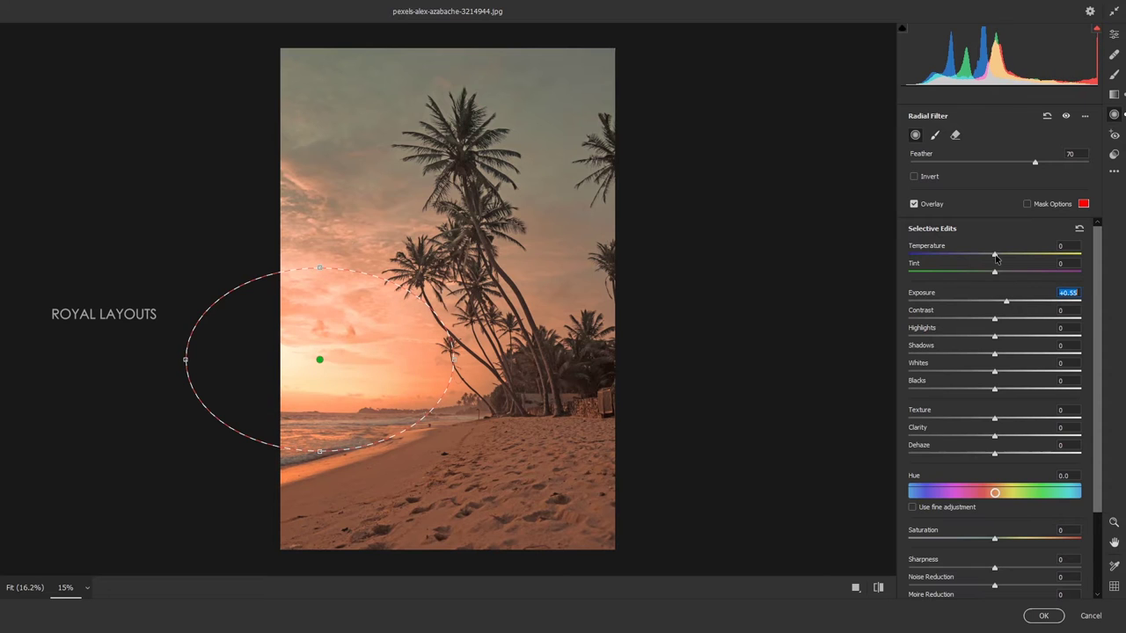
drag(994, 255, 1008, 255)
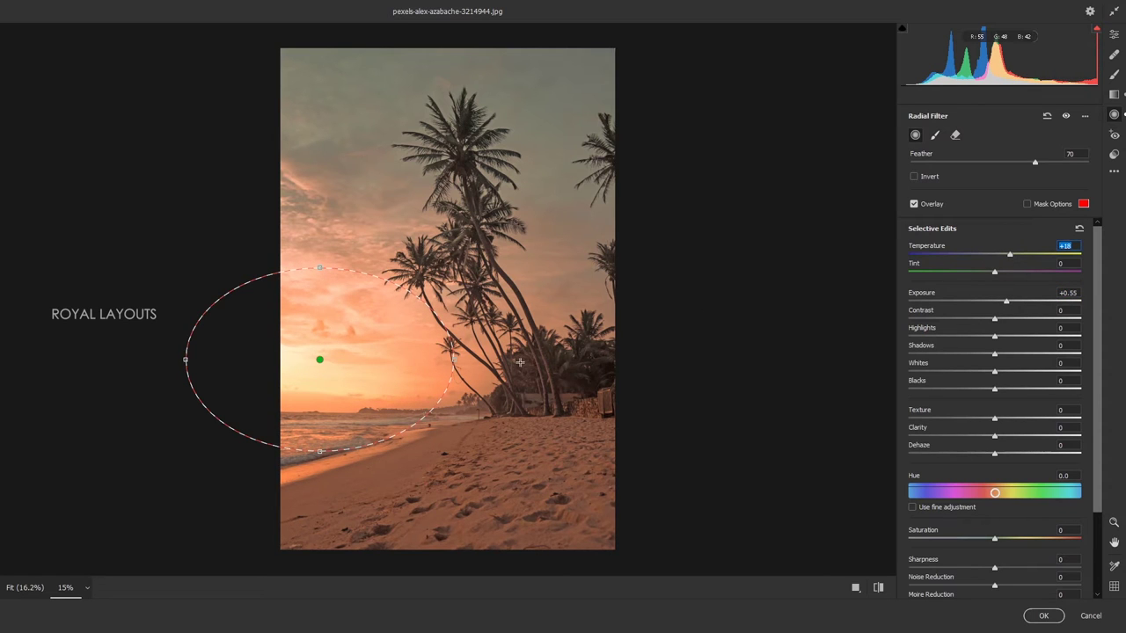
Stretch the ellipse over the shore and sky, adding Contrast +15 and Tint -10
drag(320, 268, 319, 257)
drag(319, 456, 316, 473)
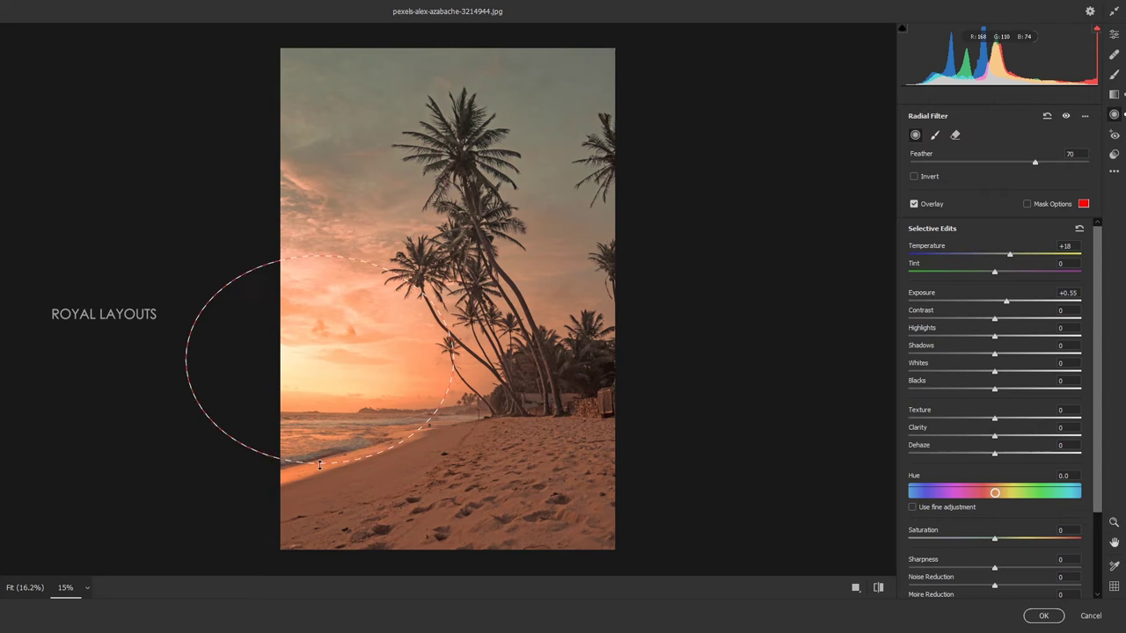
click(1007, 301)
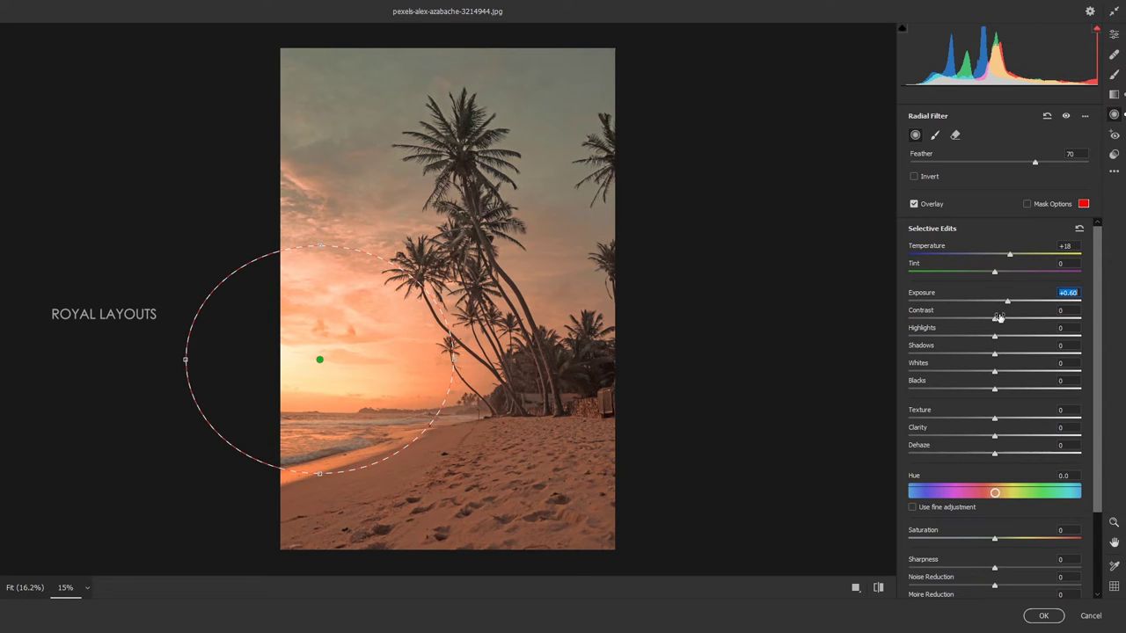
mouse_move(995, 318)
mouse_down()
mouse_move(1032, 318)
mouse_move(1011, 322)
mouse_up()
drag(995, 272, 1008, 276)
drag(324, 247, 320, 240)
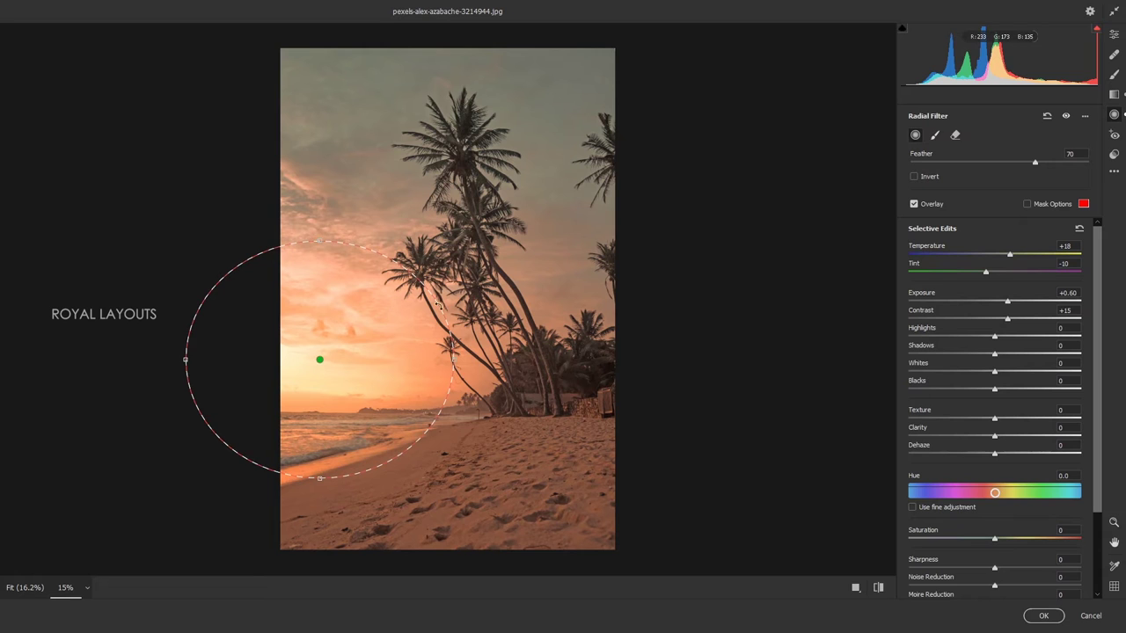
click(1113, 94)
Draw a zeroed diagonal graduated filter with a Luminance mask excluding the dark palms
drag(434, 251, 385, 362)
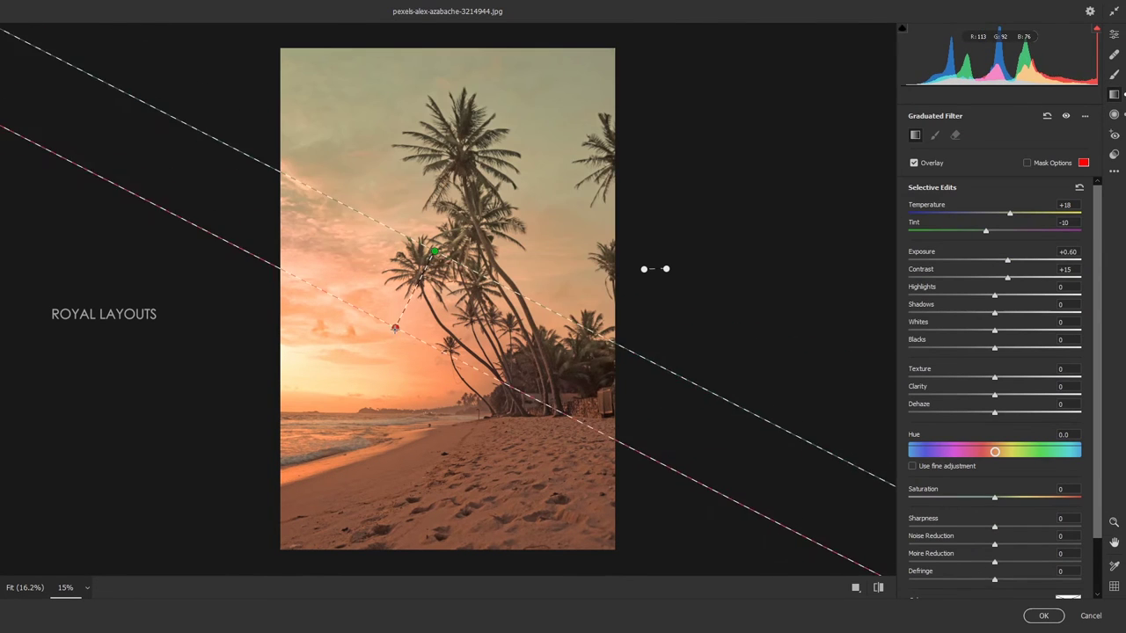
click(1079, 187)
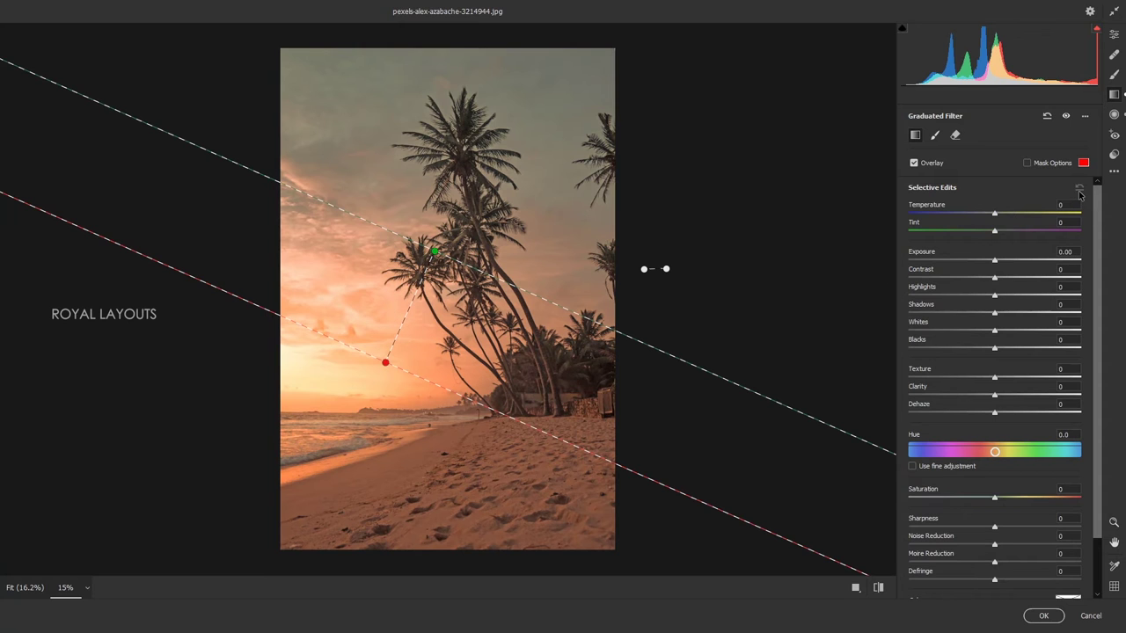
scroll(1028, 484, down, 2)
click(996, 561)
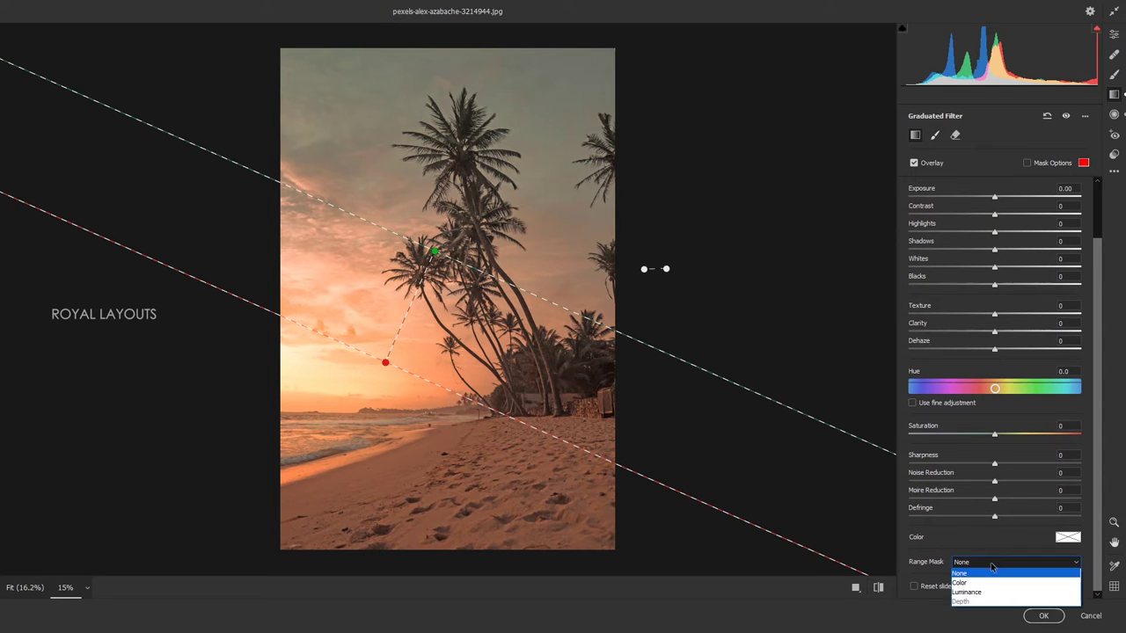
click(976, 598)
click(913, 580)
scroll(1038, 503, down, 2)
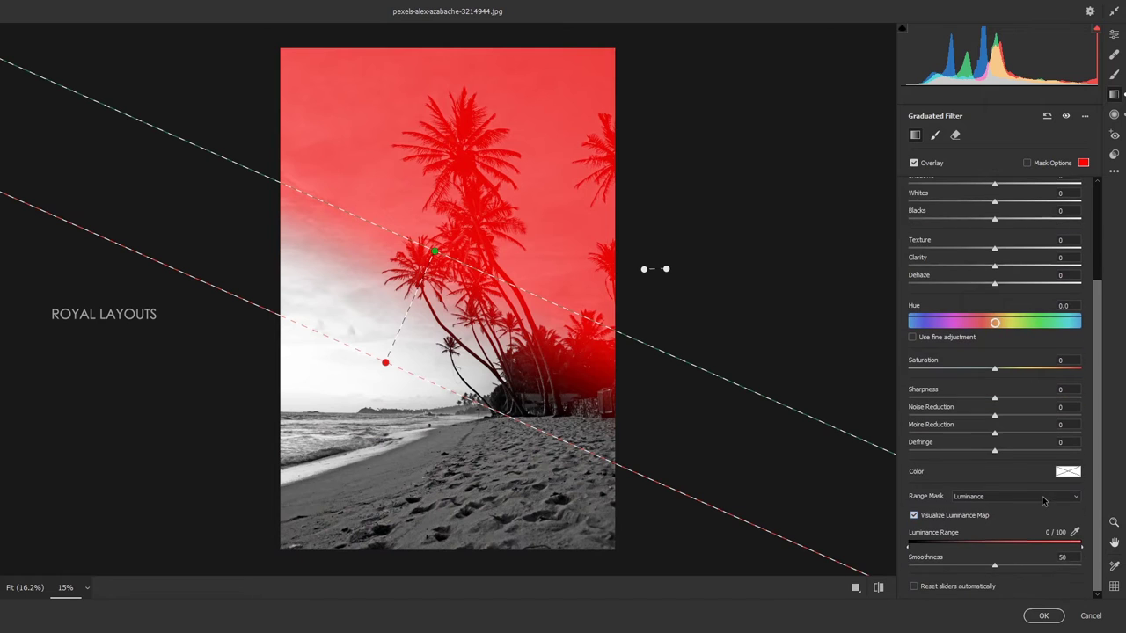
drag(911, 545, 944, 546)
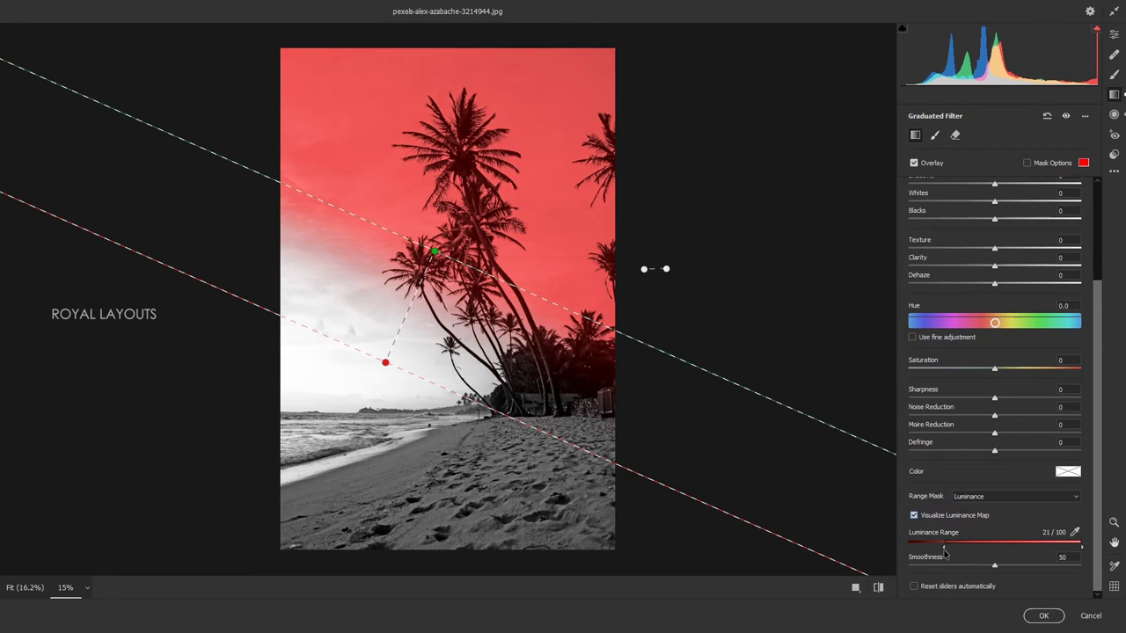
click(914, 516)
scroll(1017, 407, up, 2)
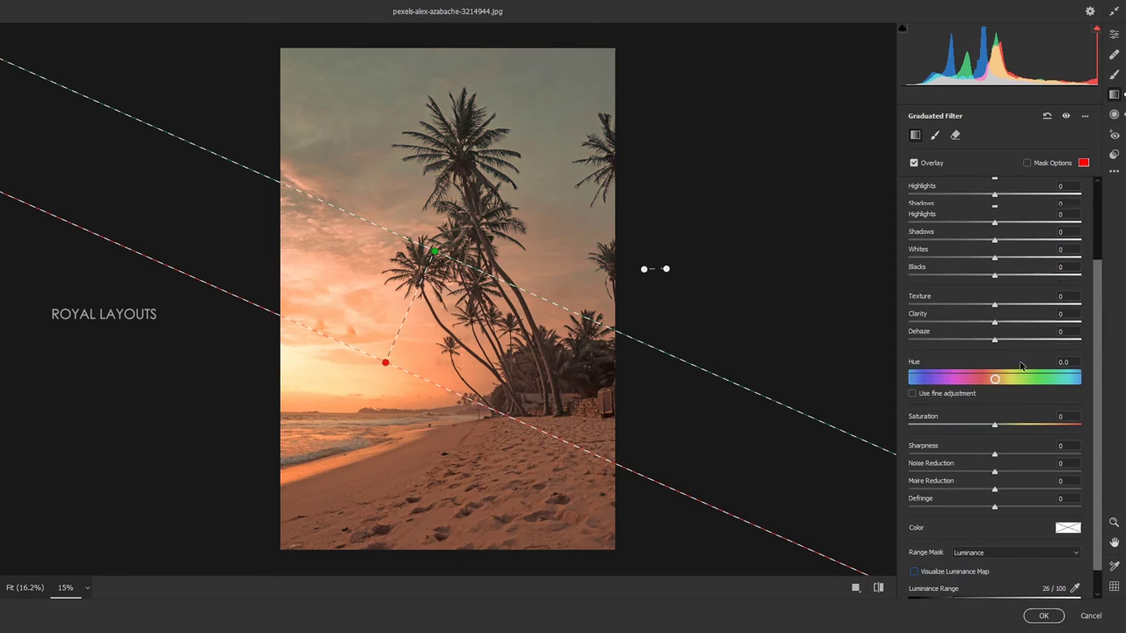
scroll(1016, 297, up, 2)
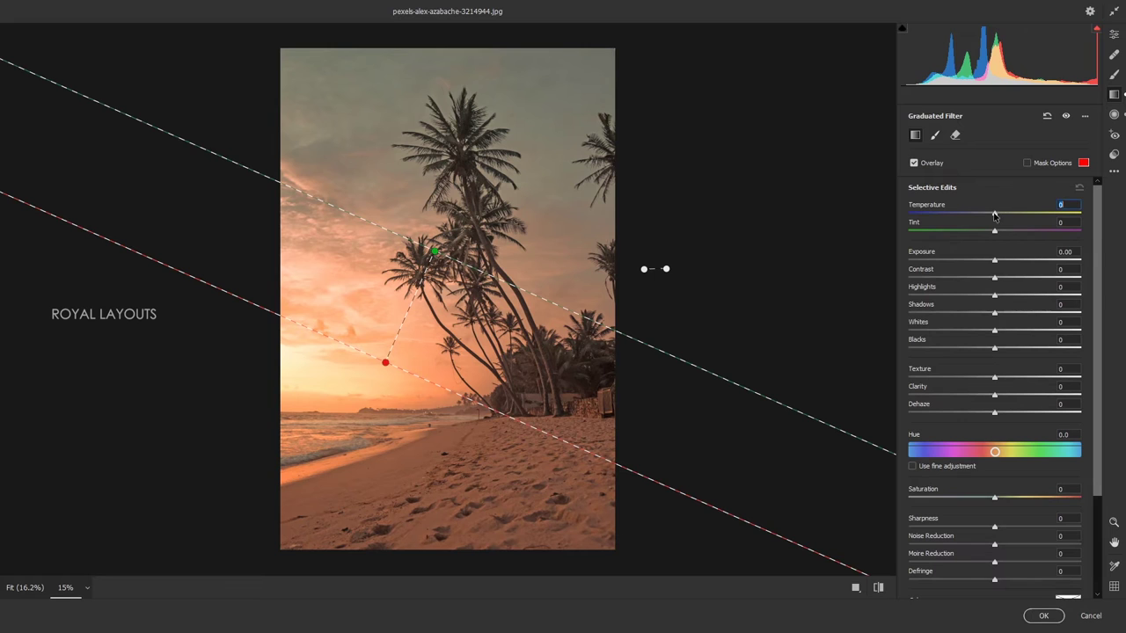
Cool the sky filter to Temperature -22, Tint -10 and Saturation +46
drag(994, 215, 975, 217)
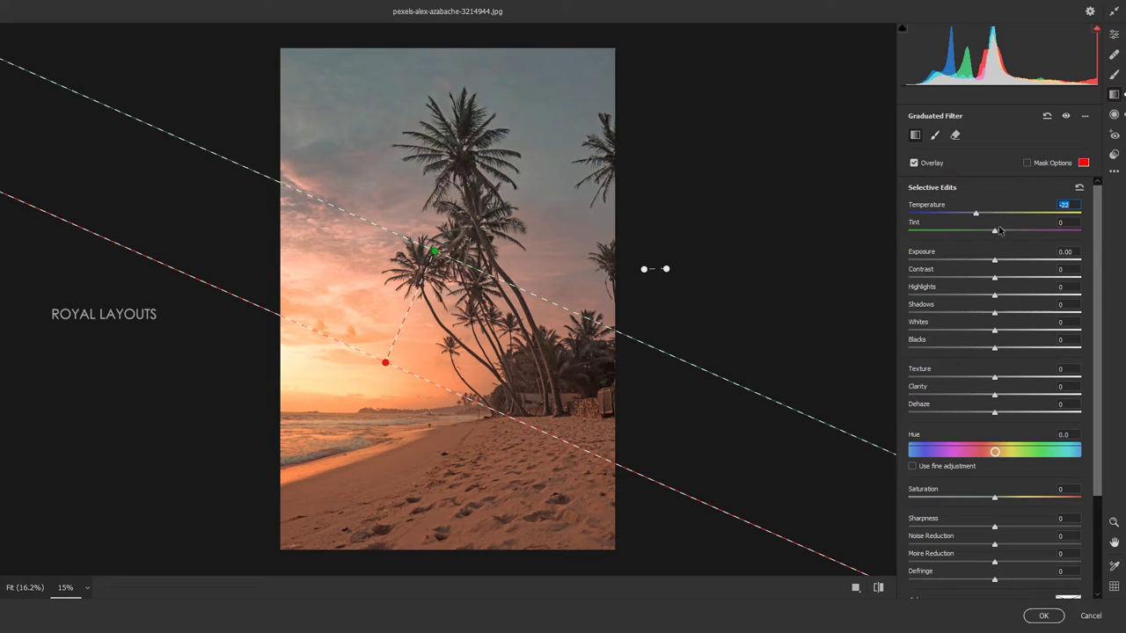
scroll(988, 234, down, 2)
click(994, 443)
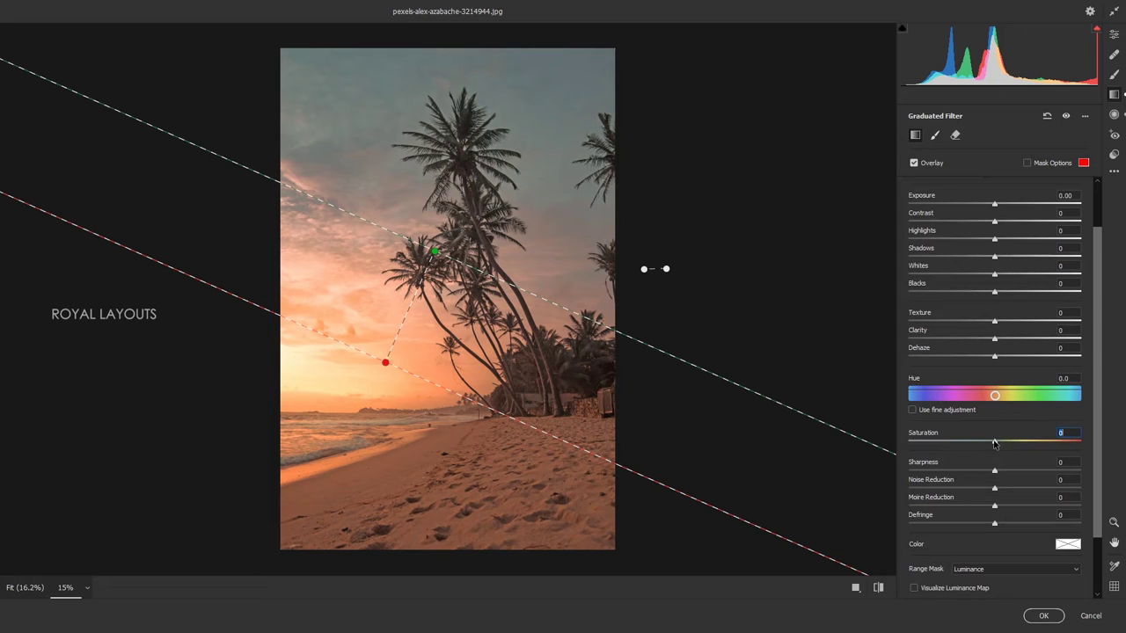
drag(993, 443, 1039, 439)
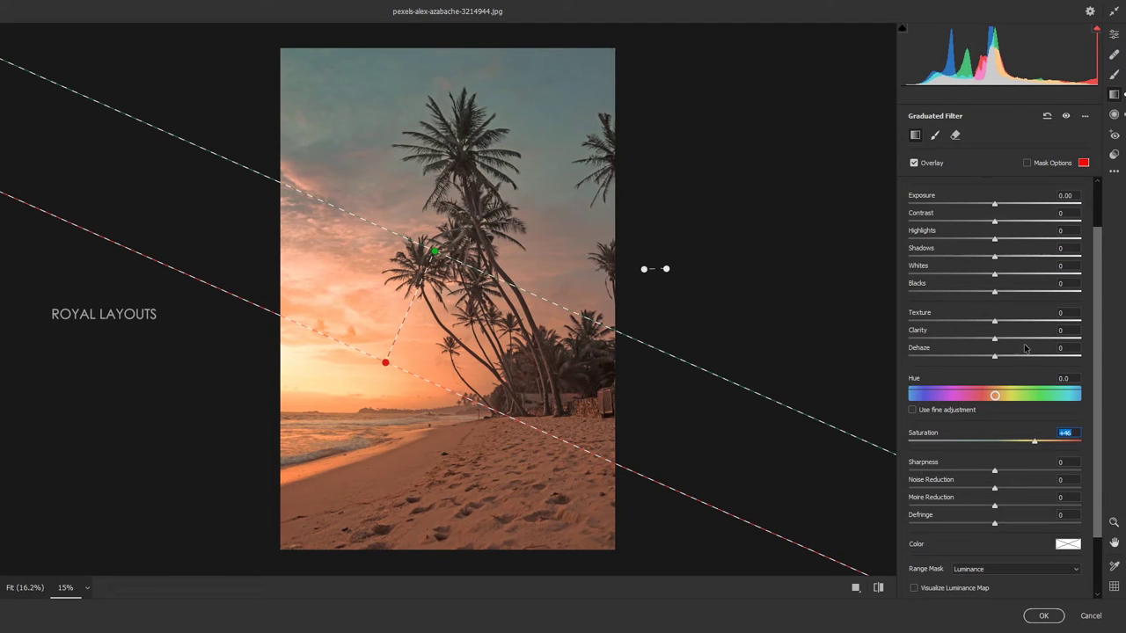
scroll(1024, 348, up, 2)
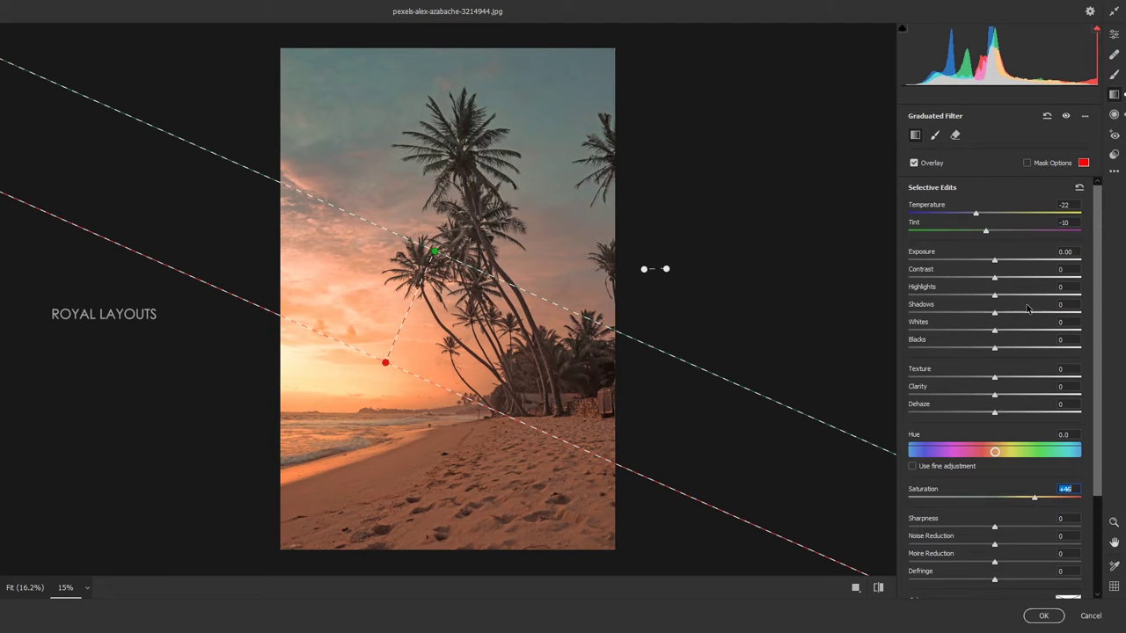
click(1114, 31)
In the Color Mixer, set Aqua saturation +35, Green -14 and Orange -4
click(967, 390)
click(1017, 273)
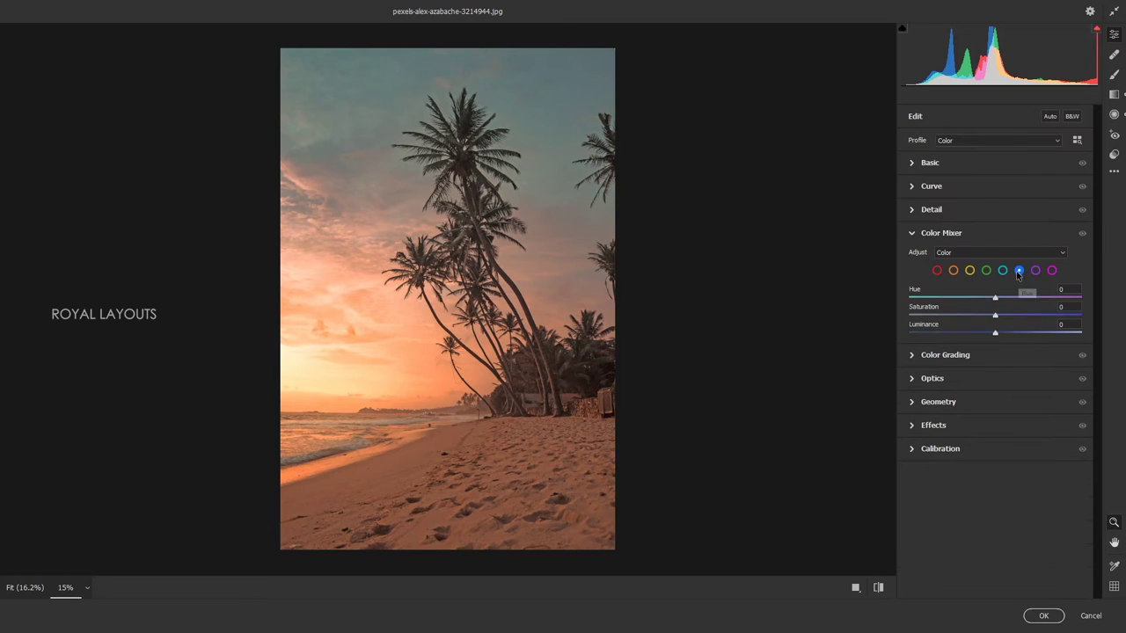
click(1002, 270)
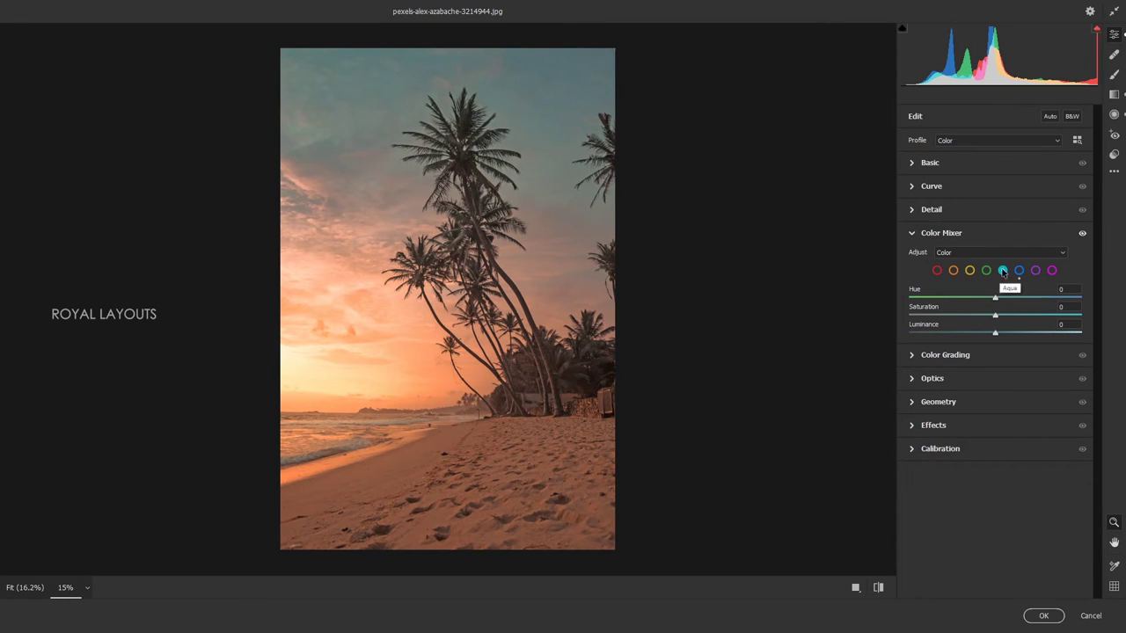
mouse_move(995, 315)
mouse_down()
mouse_move(1031, 316)
mouse_move(983, 317)
mouse_up()
click(986, 270)
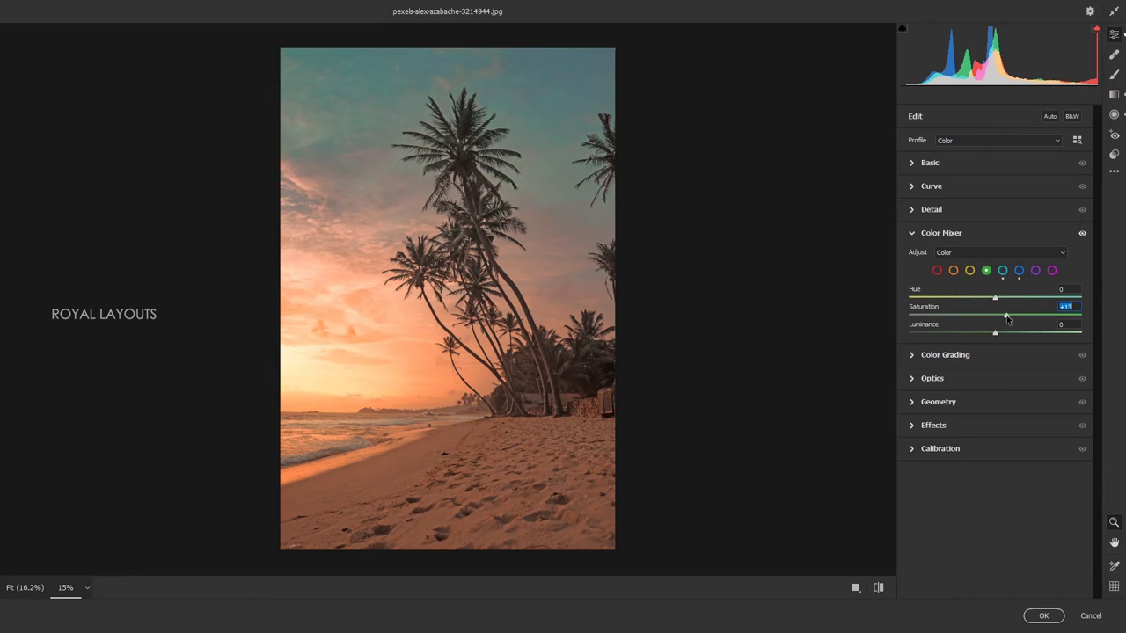
click(953, 270)
drag(987, 316, 989, 318)
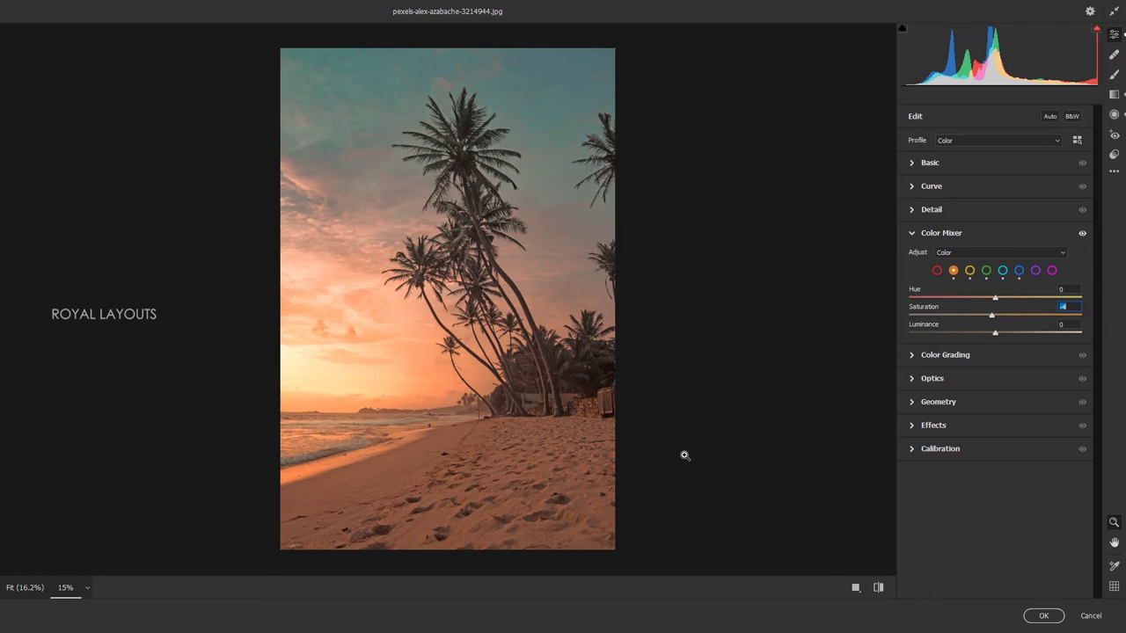
scroll(568, 498, up, 1)
scroll(540, 431, up, 3)
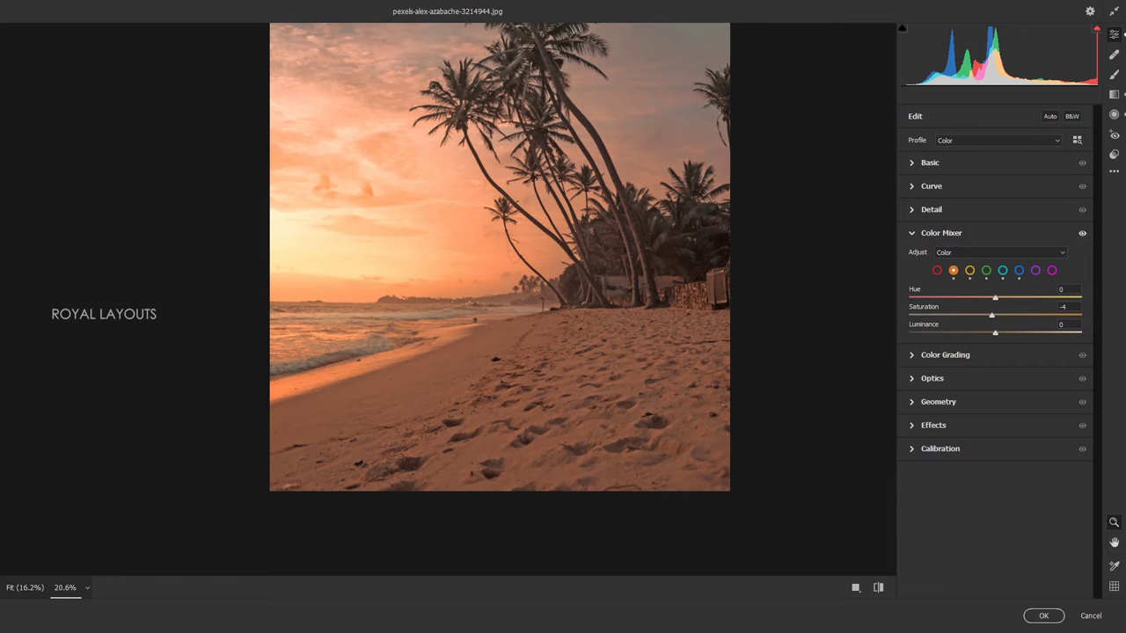
Paint a brush adjustment with Texture +42 and Clarity +28 over the sand
click(1114, 74)
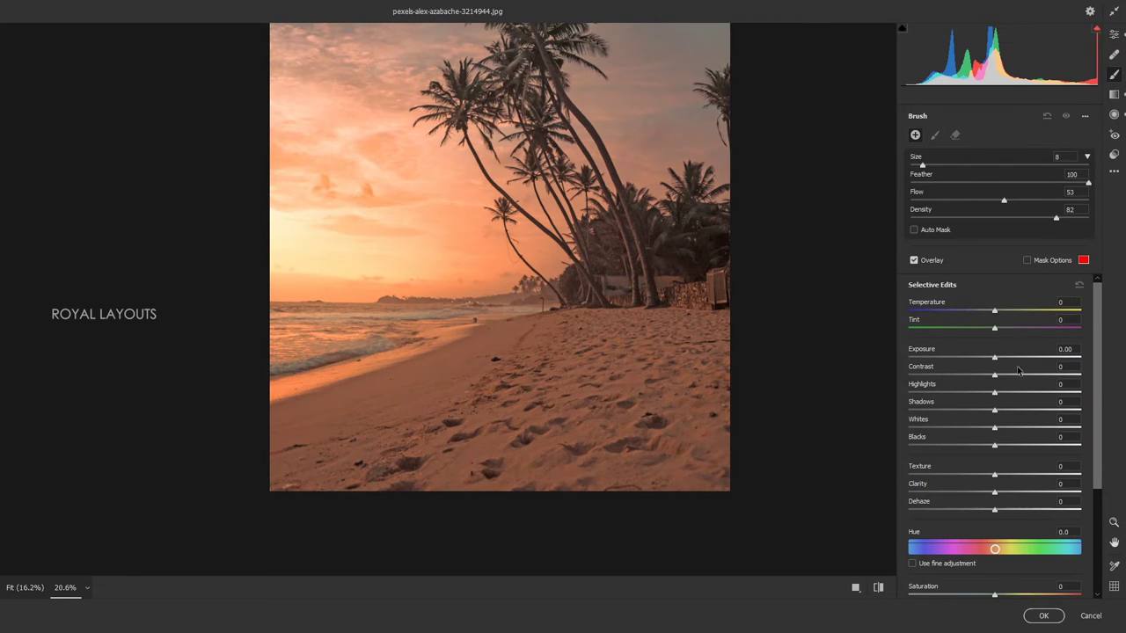
scroll(1008, 385, down, 1)
drag(994, 420, 1030, 419)
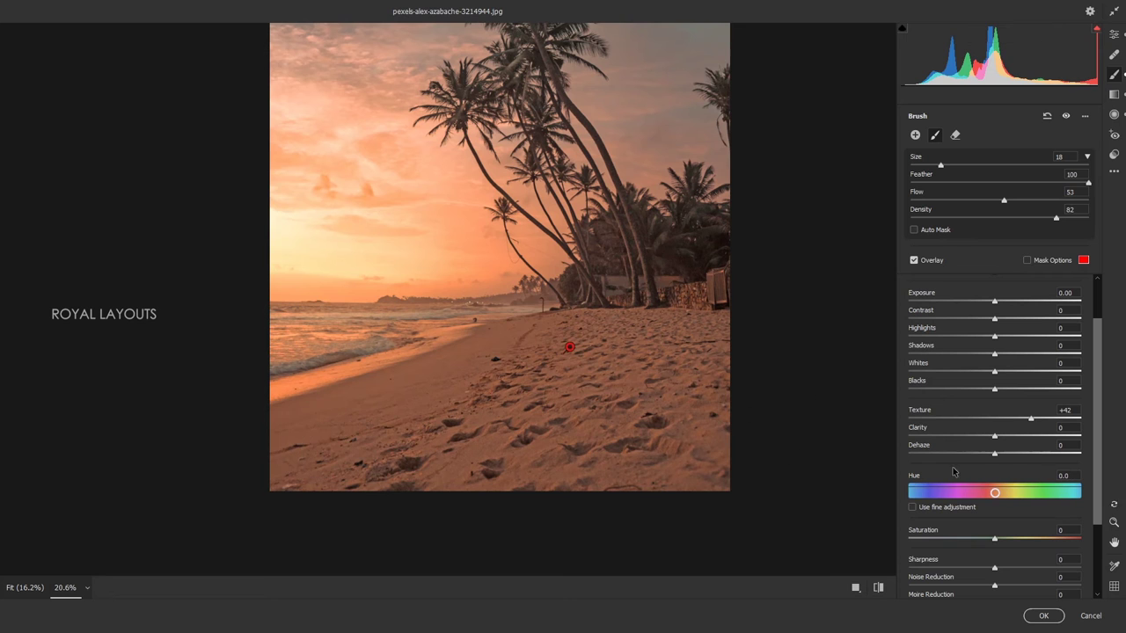
drag(995, 437, 1018, 441)
click(570, 347)
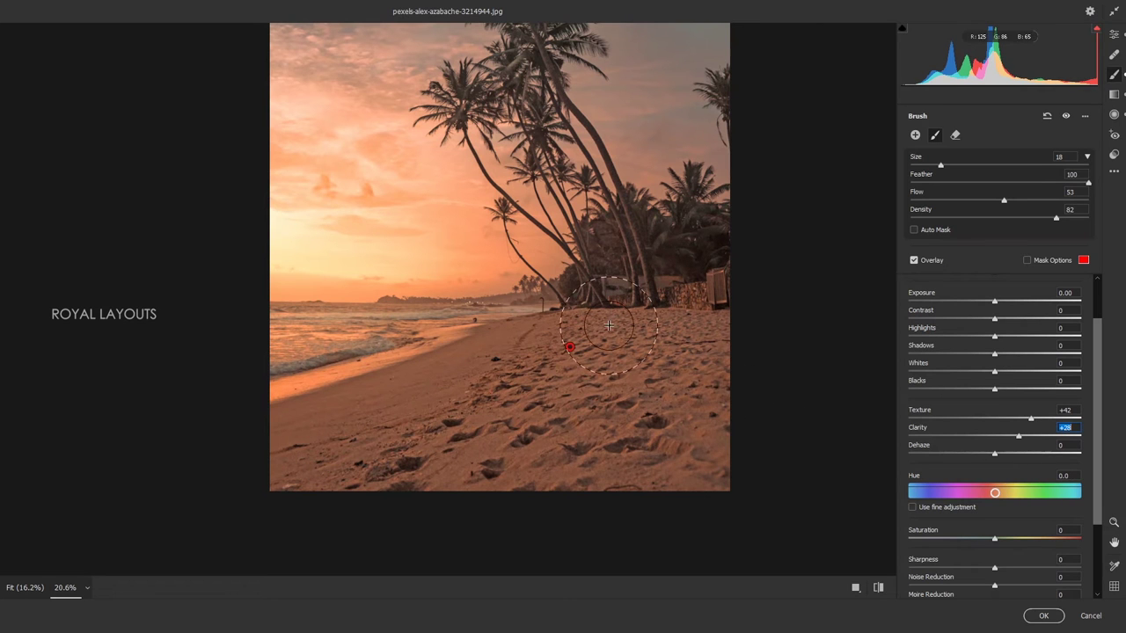
key(alt)
key(bracketright)
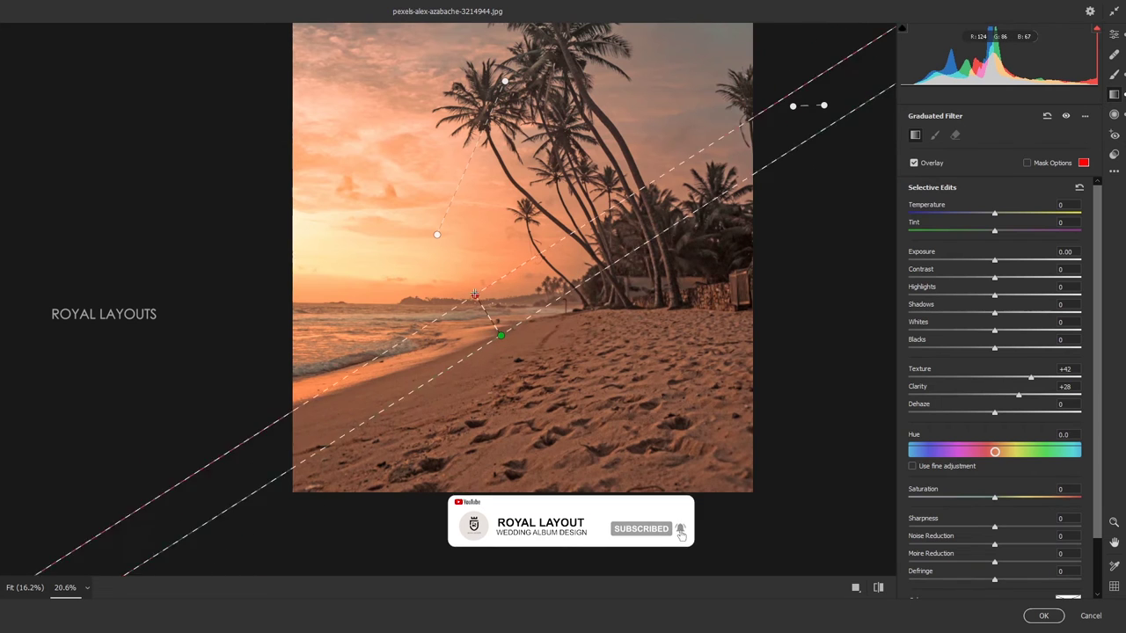
Draw a zeroed diagonal graduated filter across the shoreline with a Luminance range mask
drag(499, 334, 480, 276)
click(1080, 190)
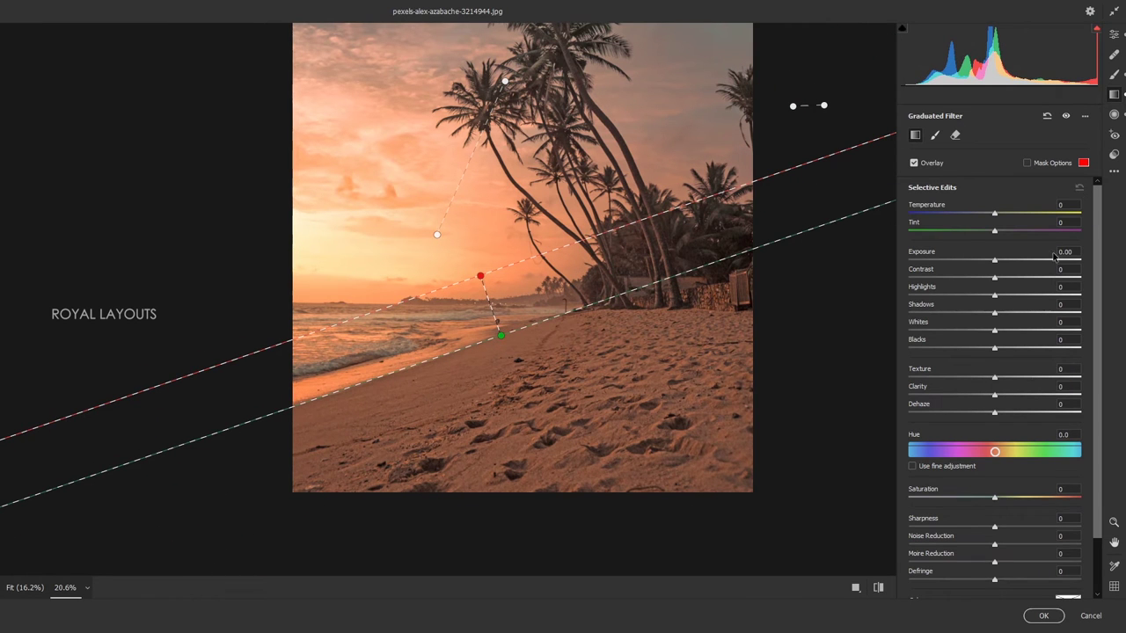
scroll(1012, 504, down, 3)
click(985, 563)
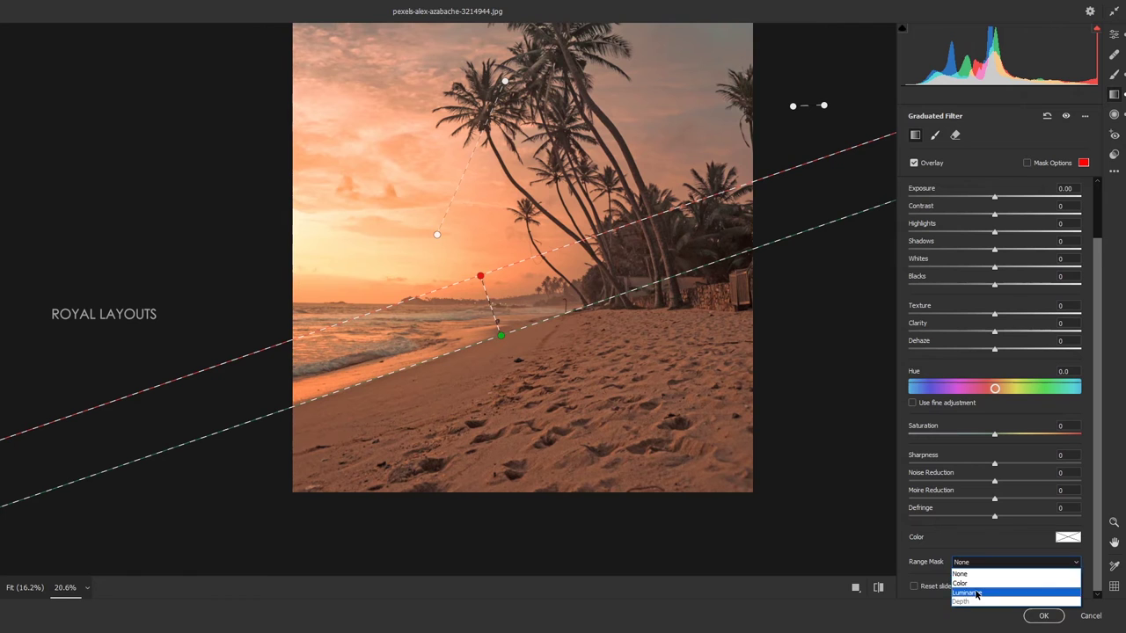
click(966, 591)
click(914, 553)
scroll(977, 490, down, 1)
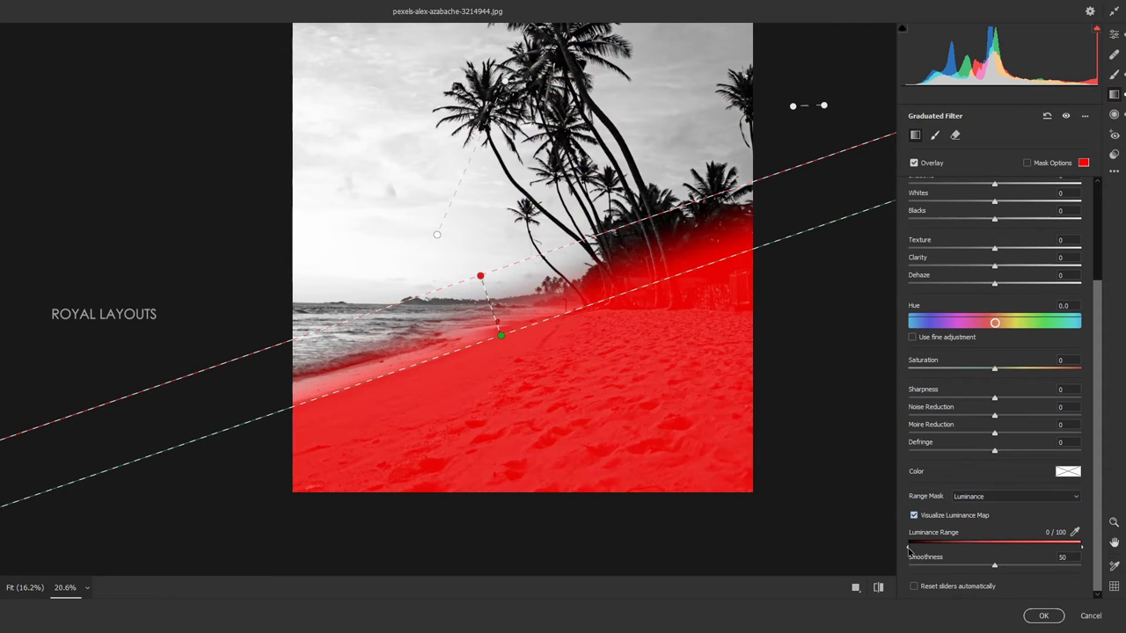
Narrow the luminance range to 52/100 and adjust the filter's sliders
drag(908, 546, 925, 546)
drag(1081, 546, 1026, 546)
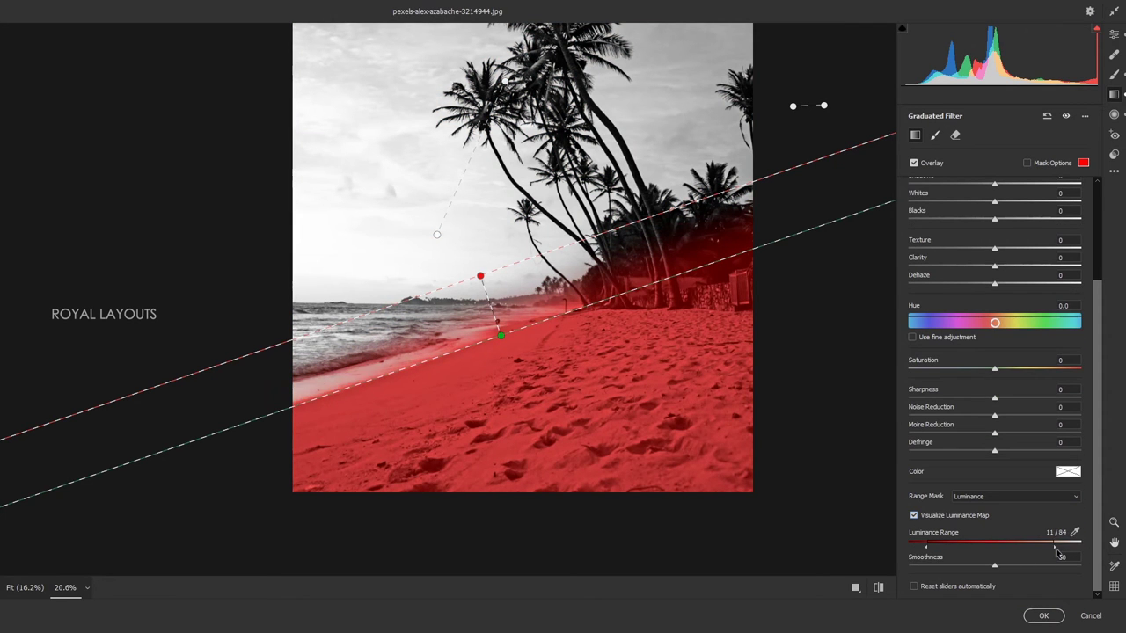
drag(930, 546, 1096, 552)
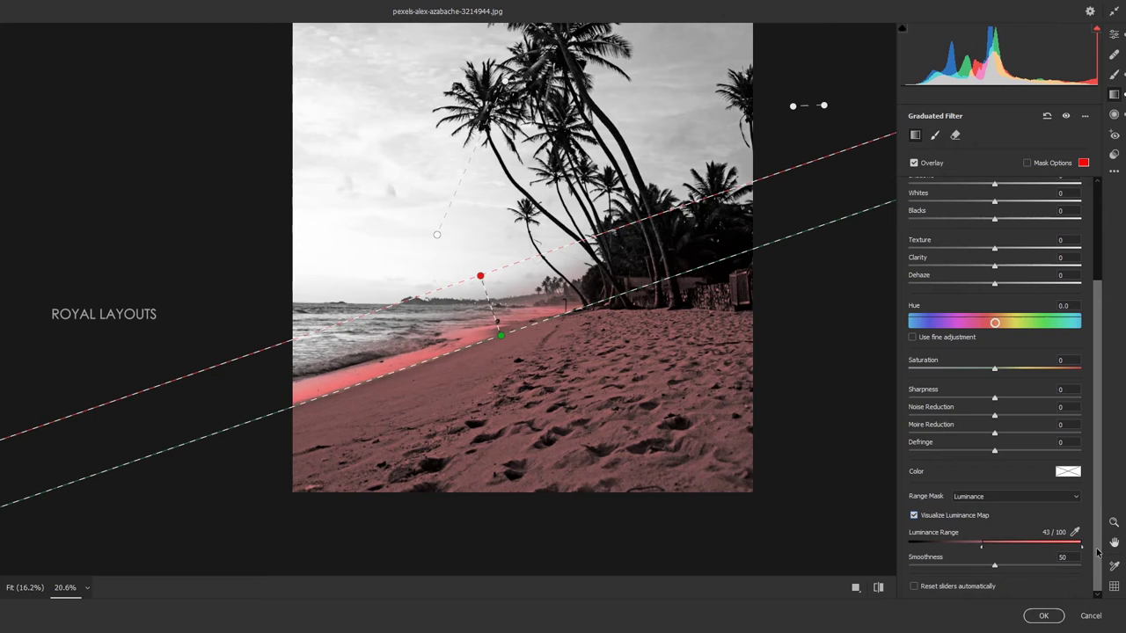
drag(982, 549, 1005, 551)
scroll(1020, 440, up, 3)
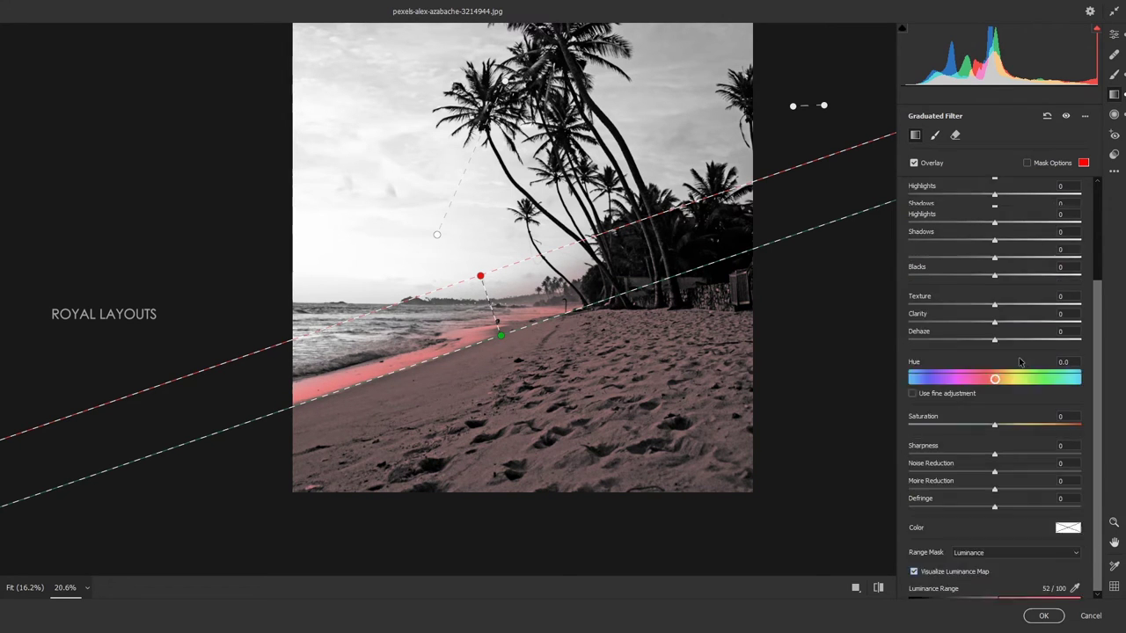
scroll(1011, 369, up, 3)
drag(994, 243, 1035, 244)
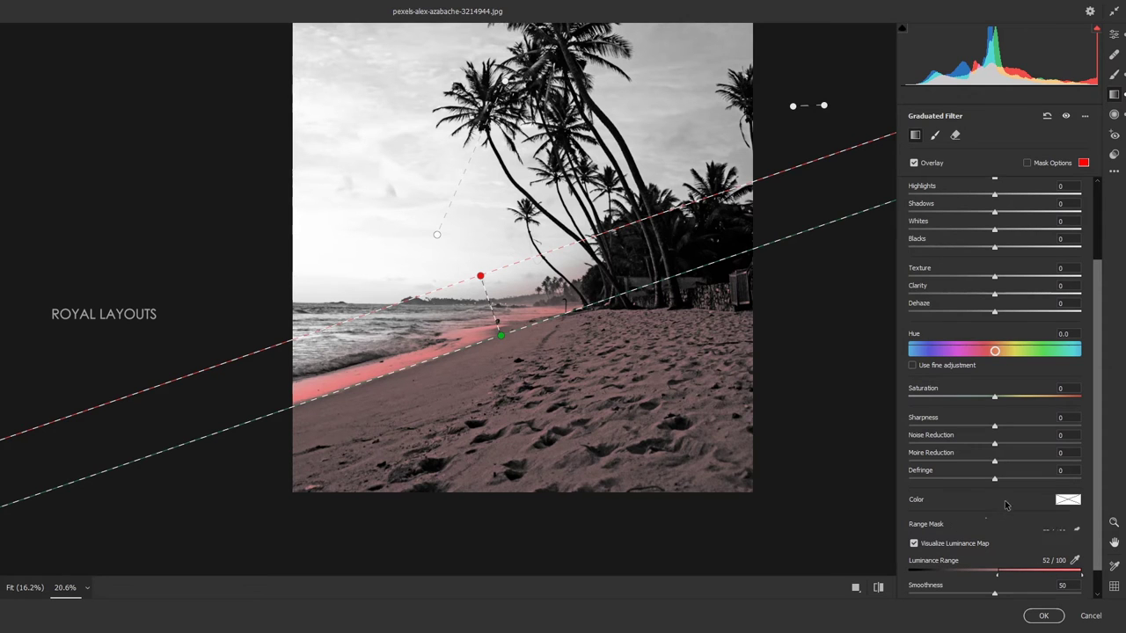
scroll(1087, 578, down, 1)
mouse_move(995, 567)
mouse_down()
mouse_move(984, 570)
mouse_move(995, 572)
mouse_up()
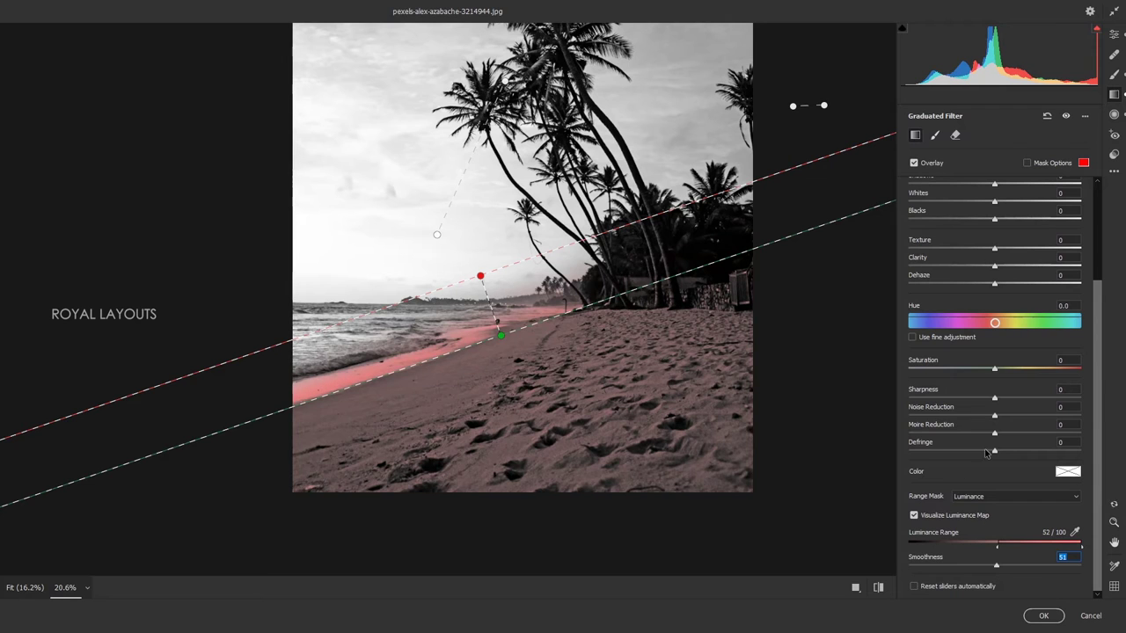
Finish the shoreline filter at Exposure +1.90, Whites +18 and Blacks +15
click(936, 517)
scroll(994, 400, up, 5)
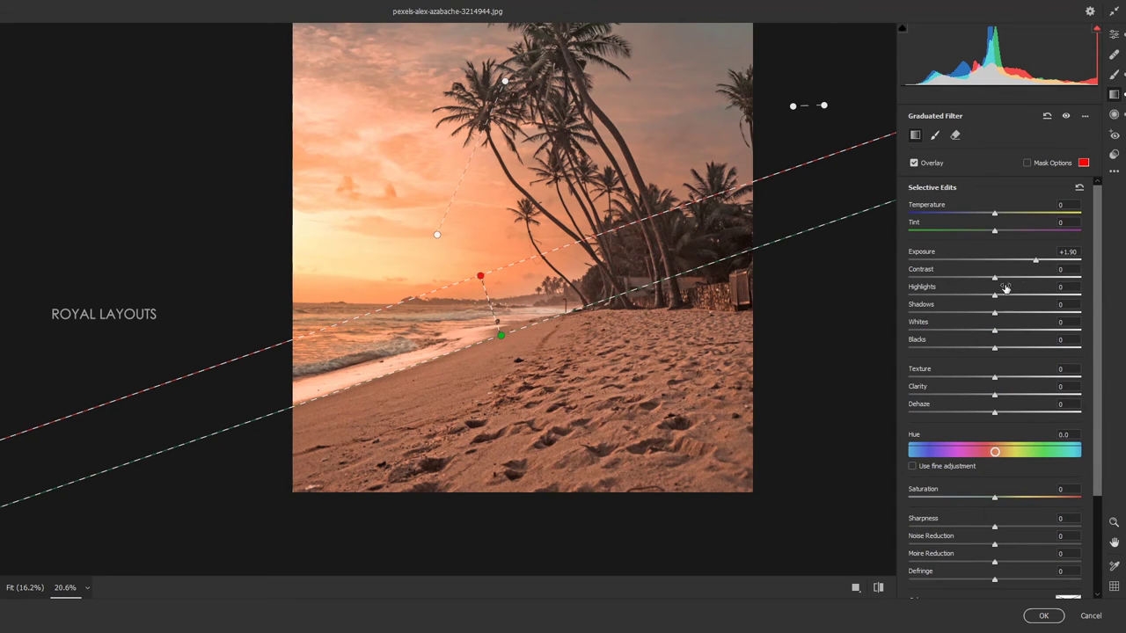
mouse_move(995, 331)
mouse_down()
mouse_move(1010, 331)
mouse_move(1008, 348)
mouse_up()
Draw another graduated filter across the shoreline and zero its selective edits
scroll(759, 418, down, 1)
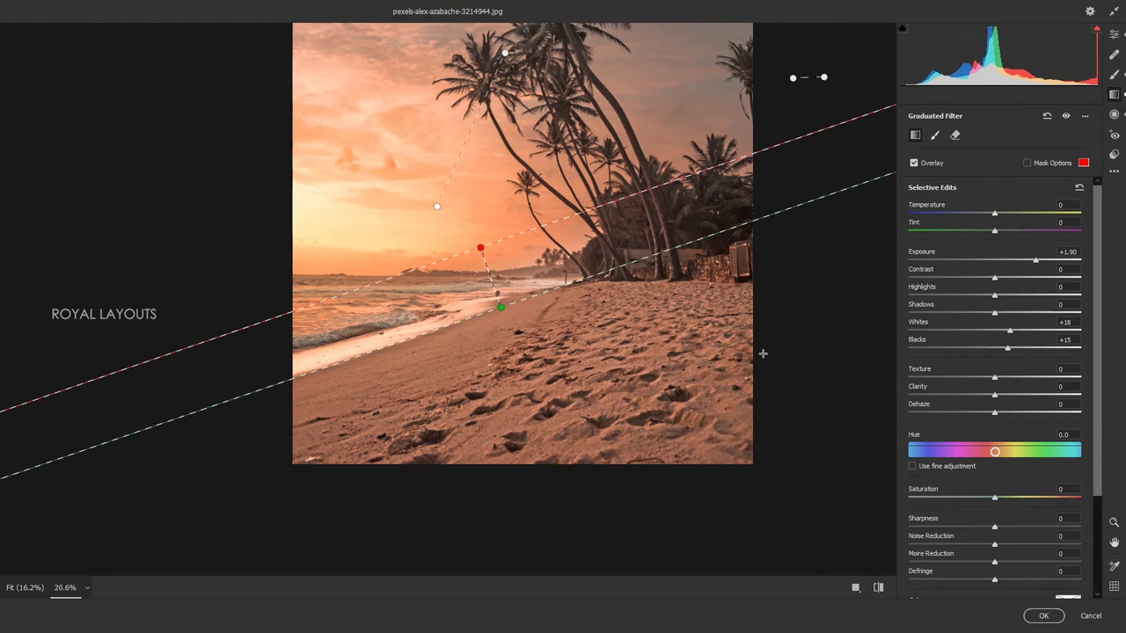
drag(485, 315, 473, 287)
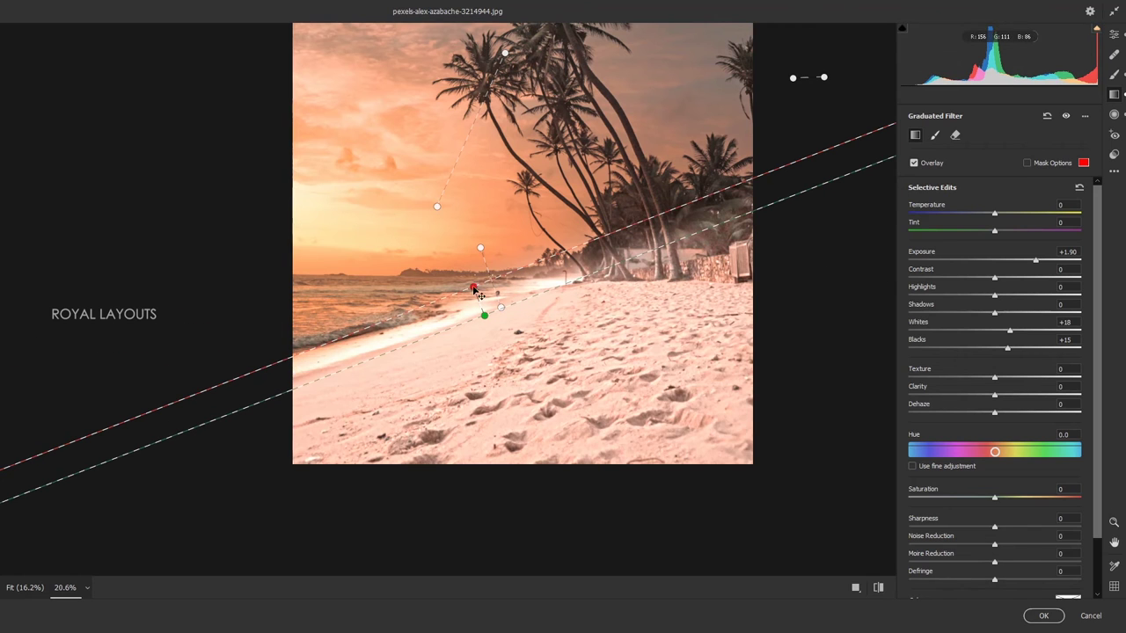
click(1079, 187)
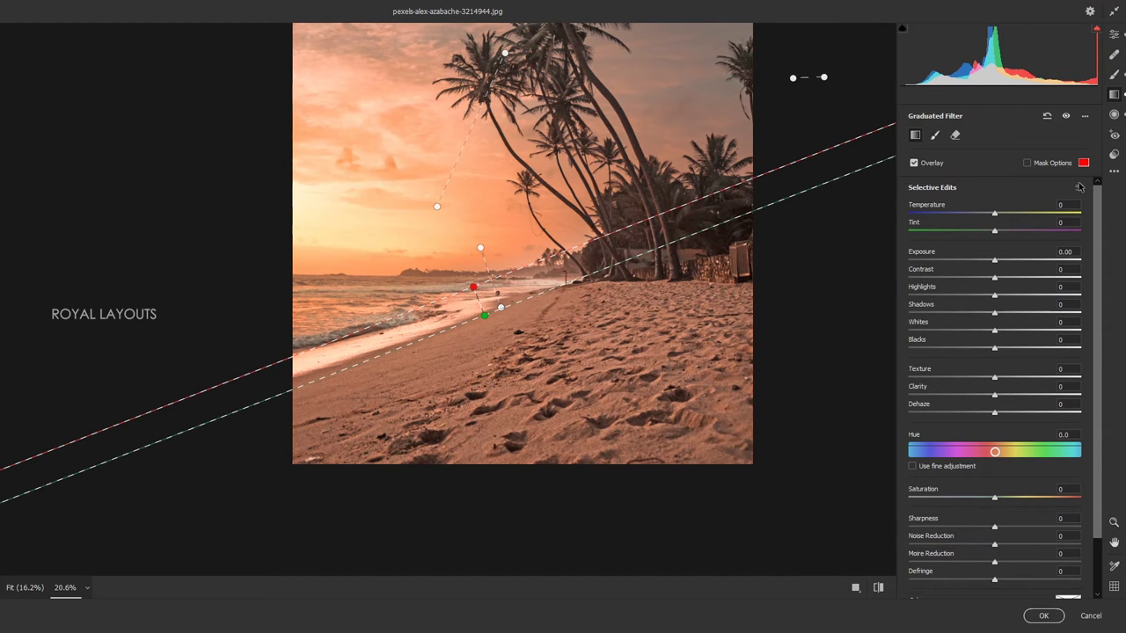
scroll(1016, 409, down, 2)
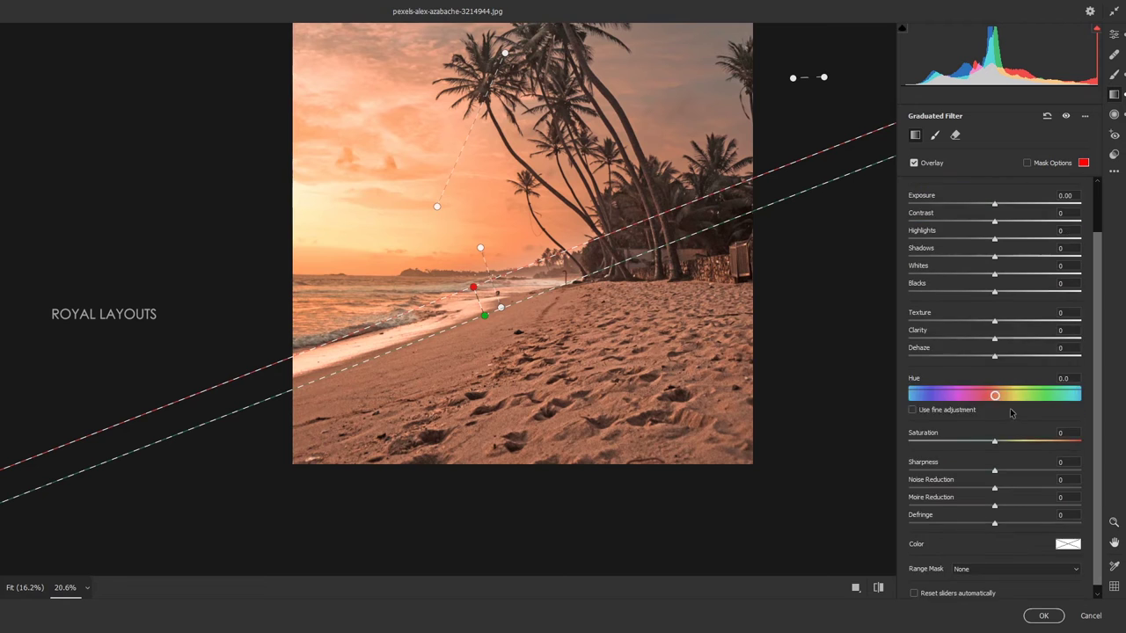
scroll(1016, 410, up, 2)
Restrict the new filter with a Luminance range mask set to 0/14
scroll(1016, 410, down, 2)
click(970, 564)
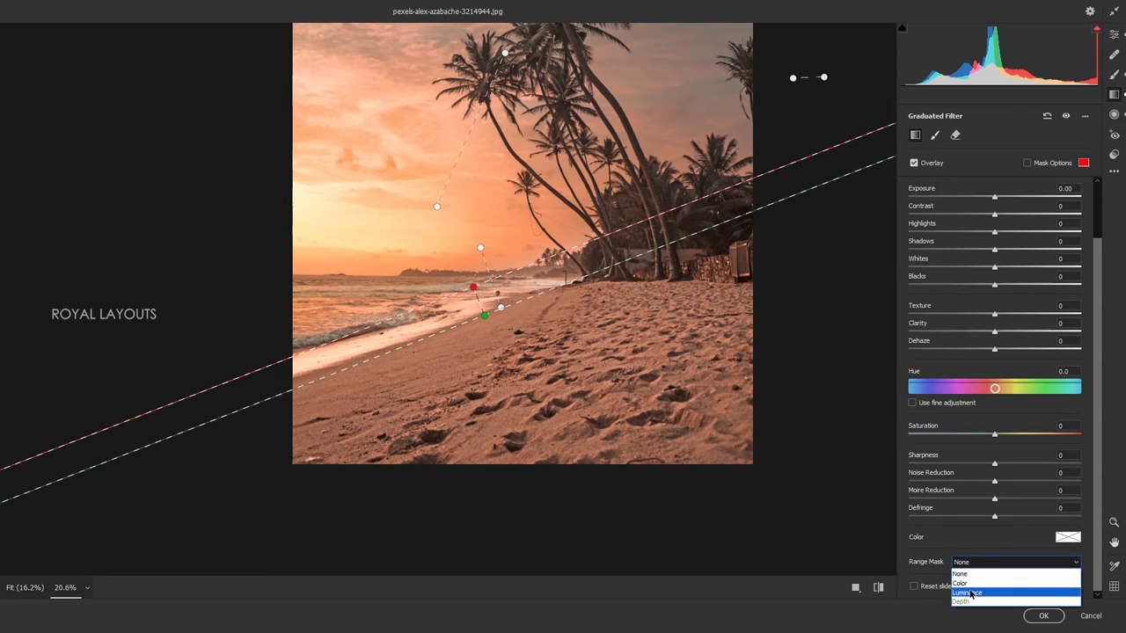
click(965, 592)
click(931, 578)
scroll(932, 571, down, 2)
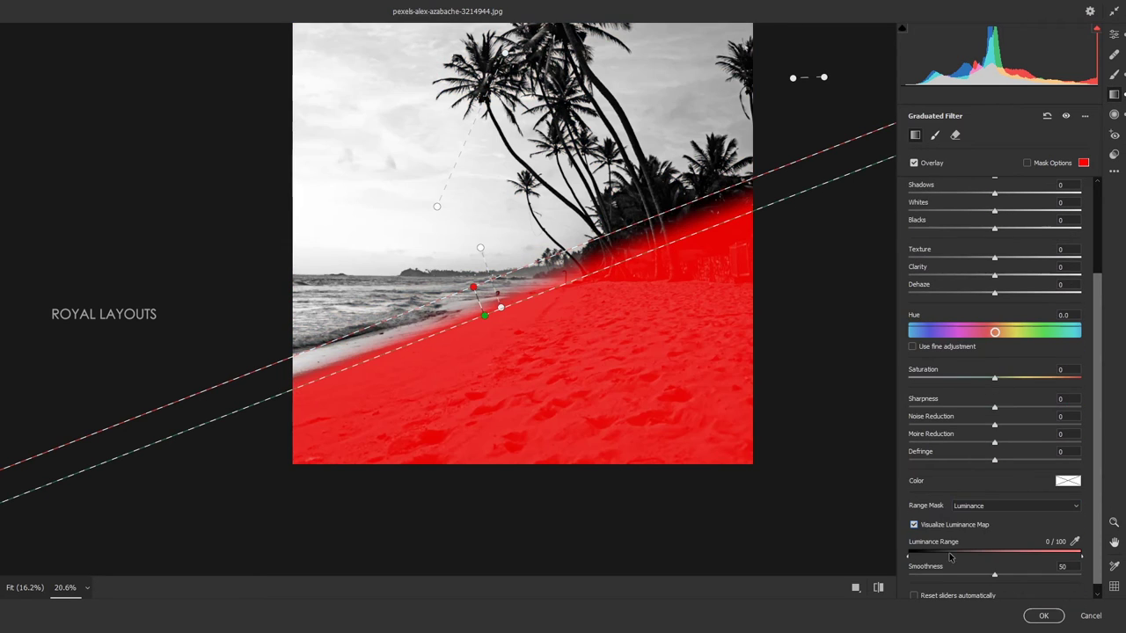
mouse_move(911, 556)
mouse_down()
mouse_move(936, 556)
mouse_move(896, 569)
mouse_up()
mouse_move(1081, 557)
mouse_down()
mouse_move(951, 556)
mouse_move(933, 570)
mouse_up()
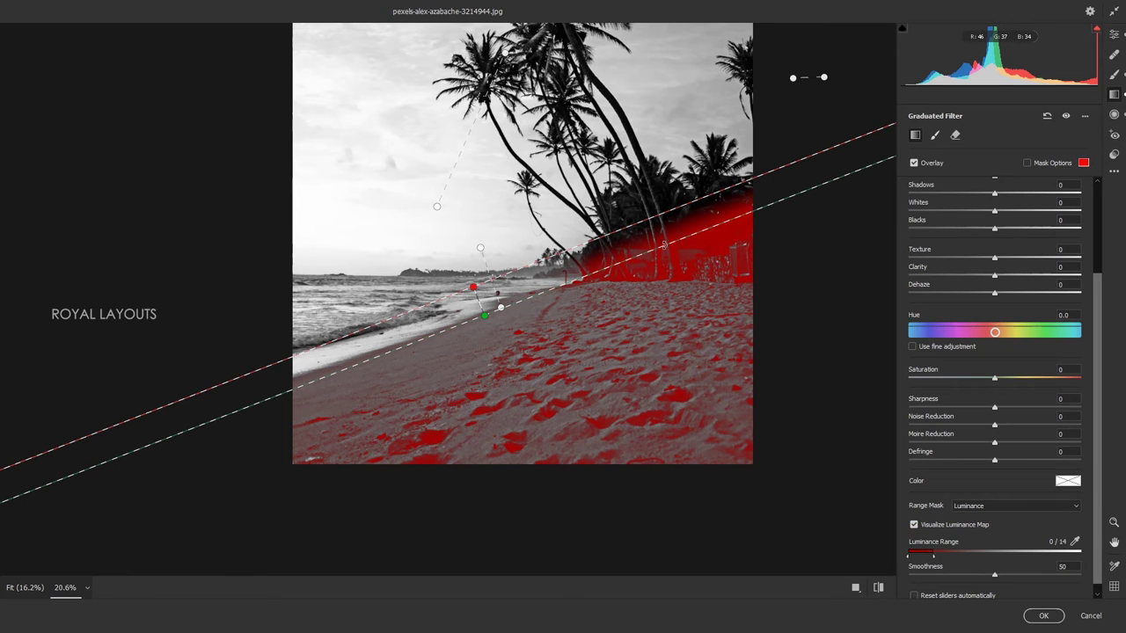
Reposition the filter pins to a shallower, lower angle across the beach, then hide the mask preview
drag(663, 245, 664, 301)
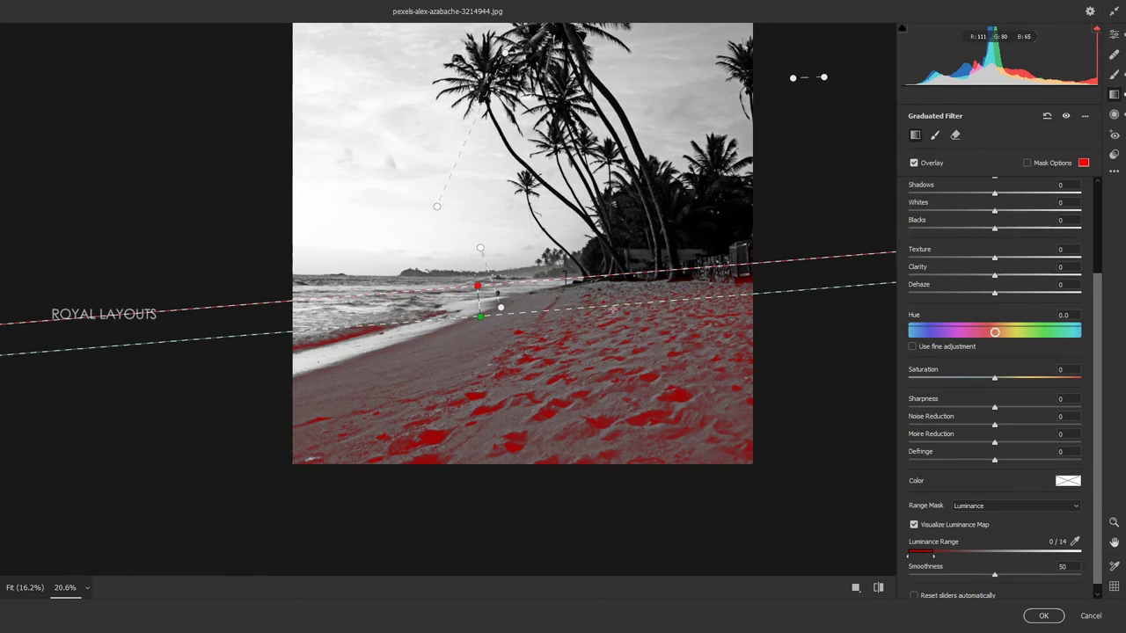
click(481, 318)
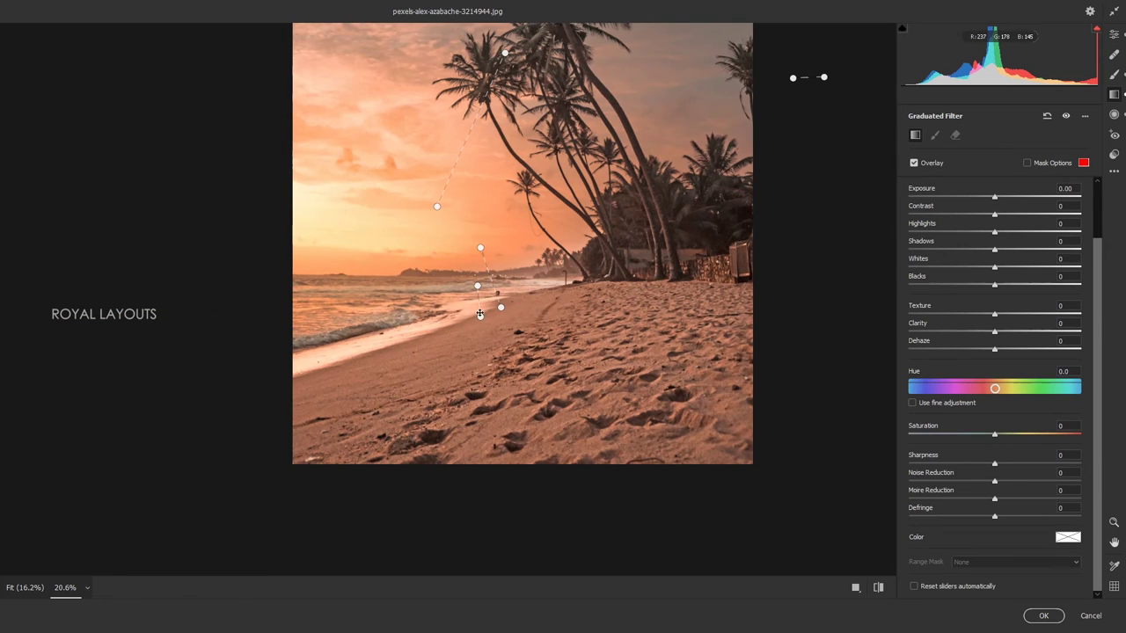
drag(486, 326, 484, 330)
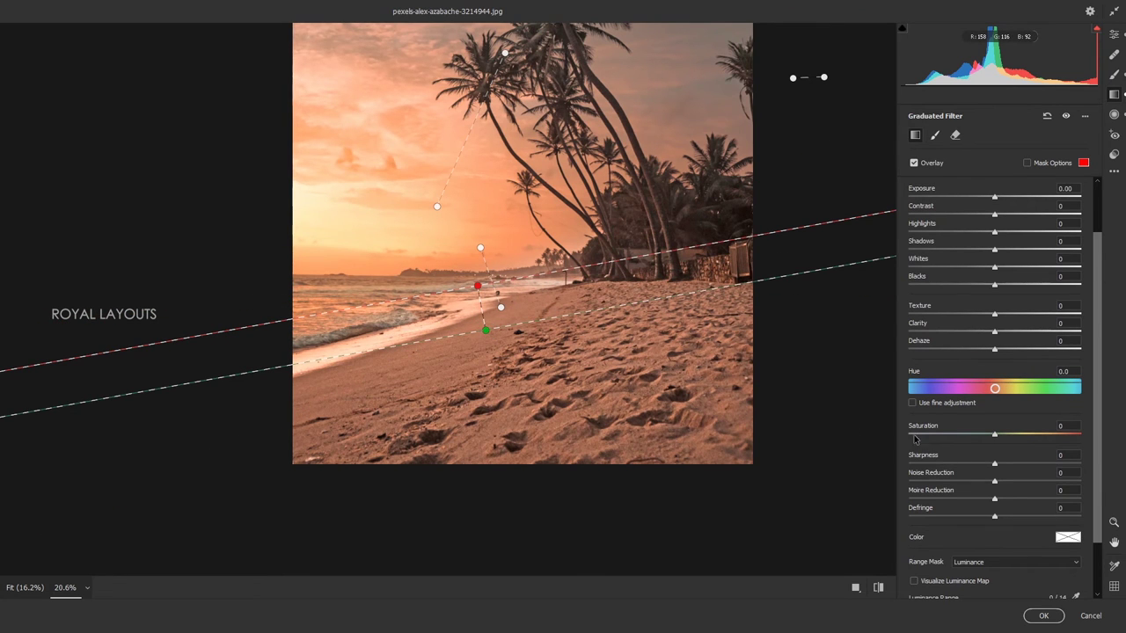
click(914, 581)
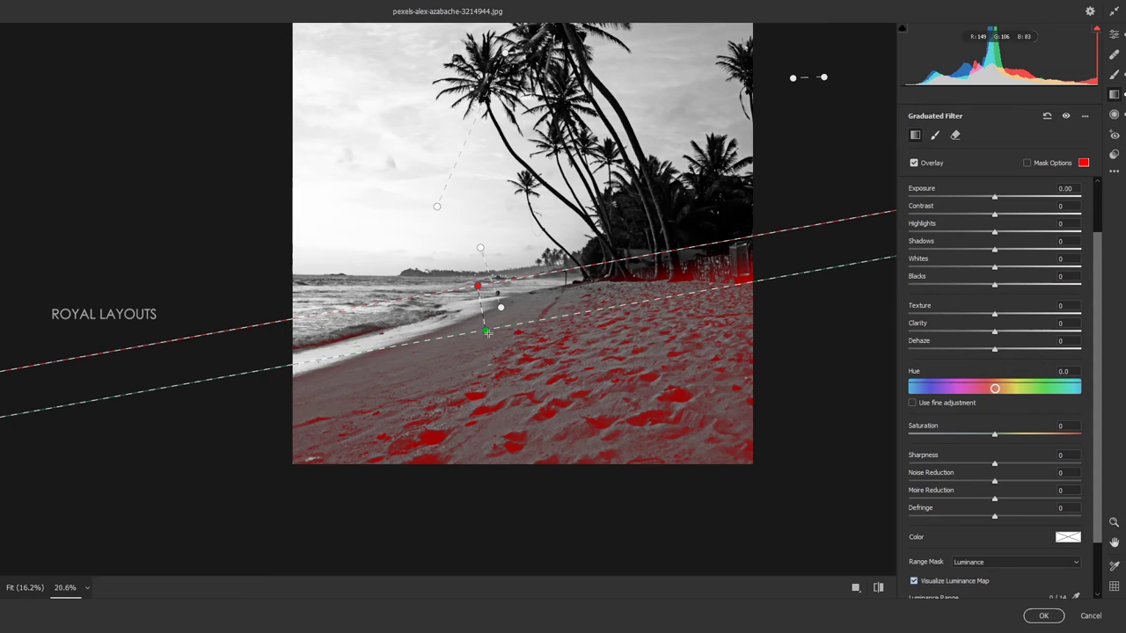
drag(485, 330, 484, 341)
drag(479, 288, 480, 295)
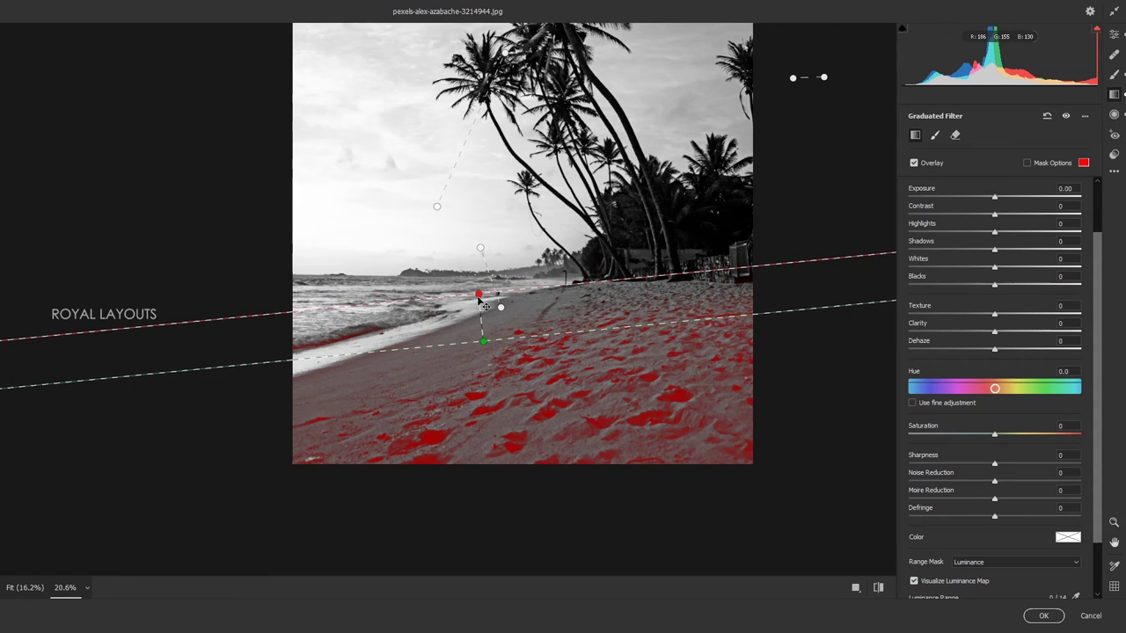
drag(485, 342, 488, 348)
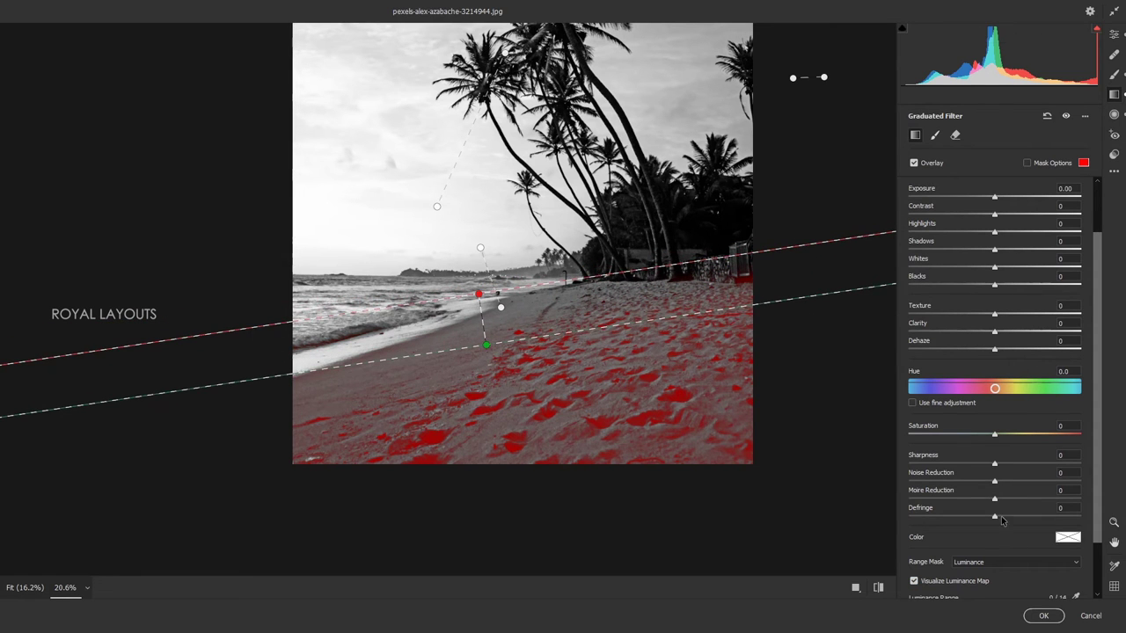
click(940, 582)
scroll(999, 352, up, 2)
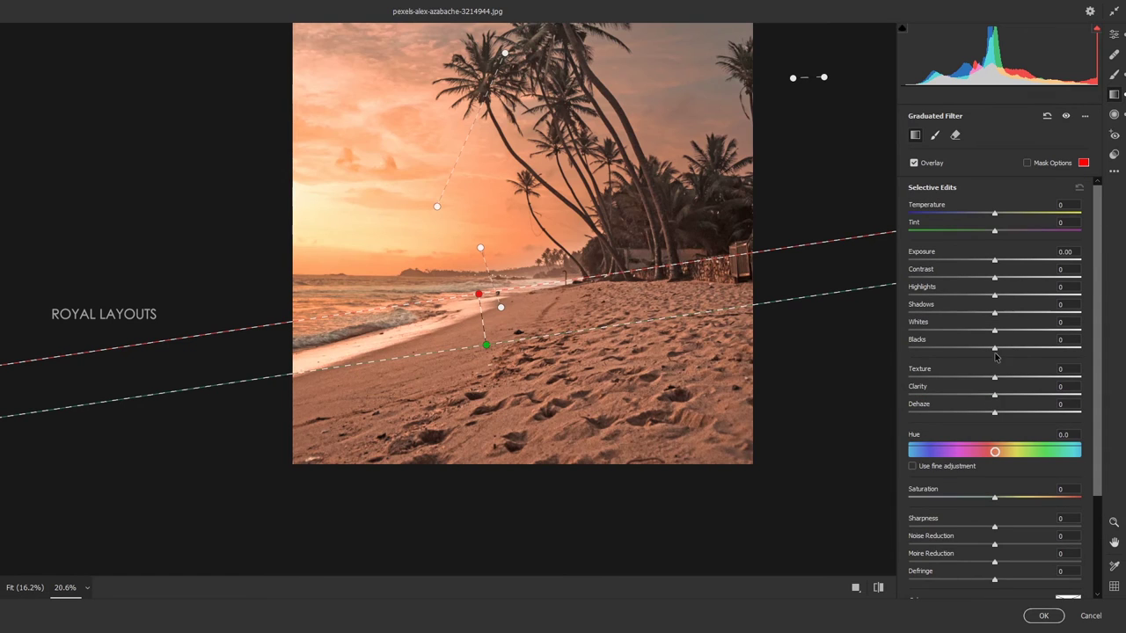
Set the beach filter to Blacks −29 and Shadows −64, then tint the shoreline filter Hue 46, Saturation 30
drag(994, 347, 968, 350)
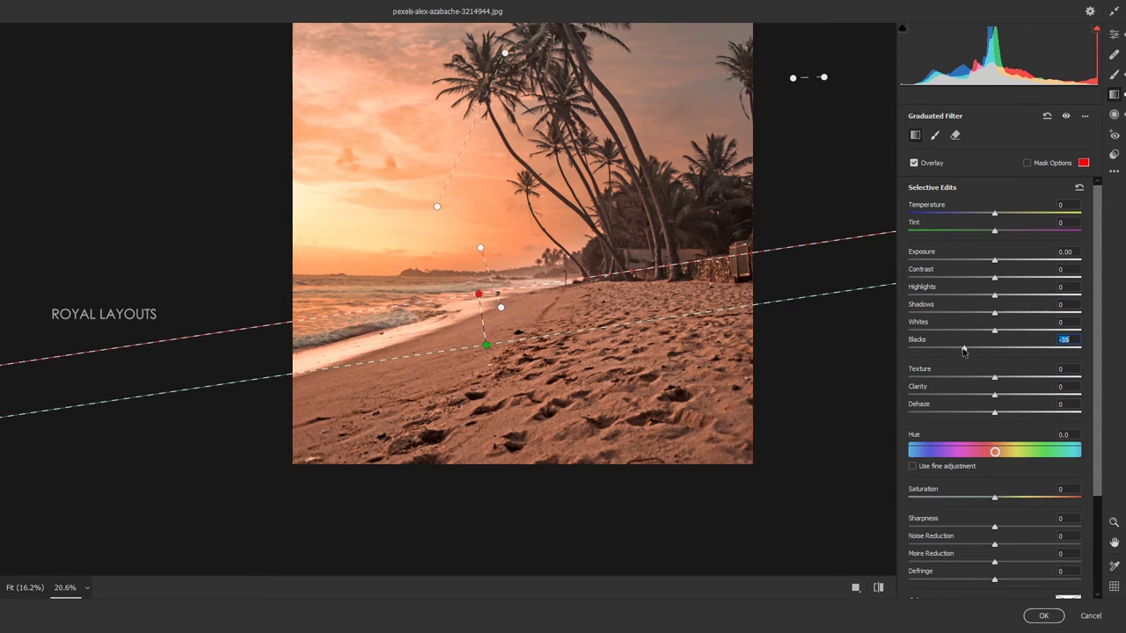
mouse_move(994, 313)
mouse_down()
mouse_move(924, 316)
mouse_move(942, 322)
mouse_up()
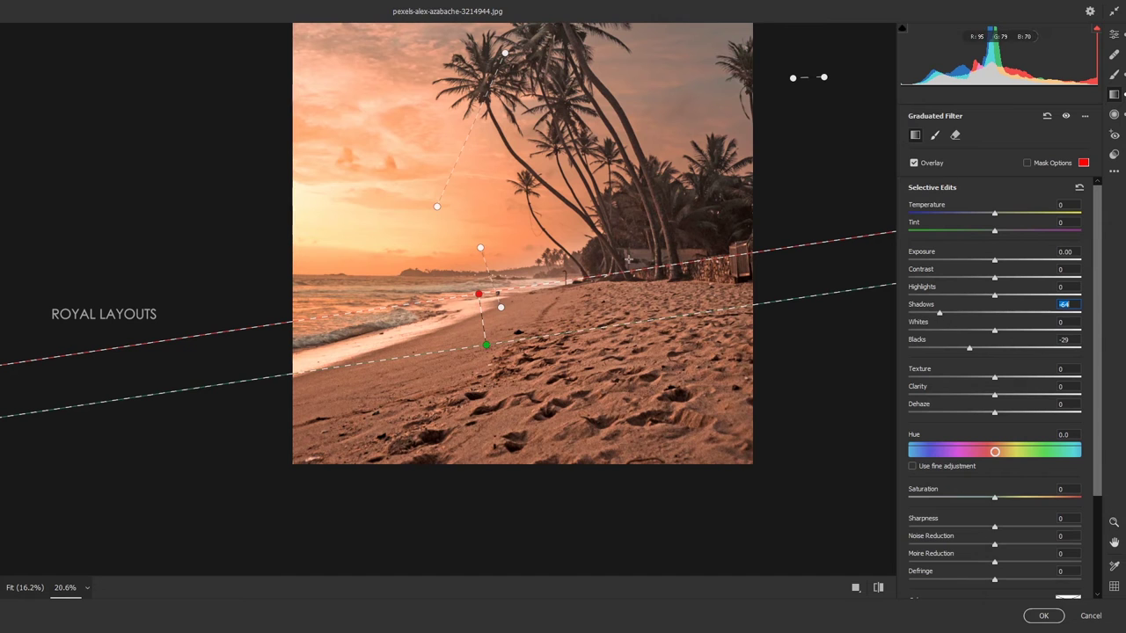
click(480, 248)
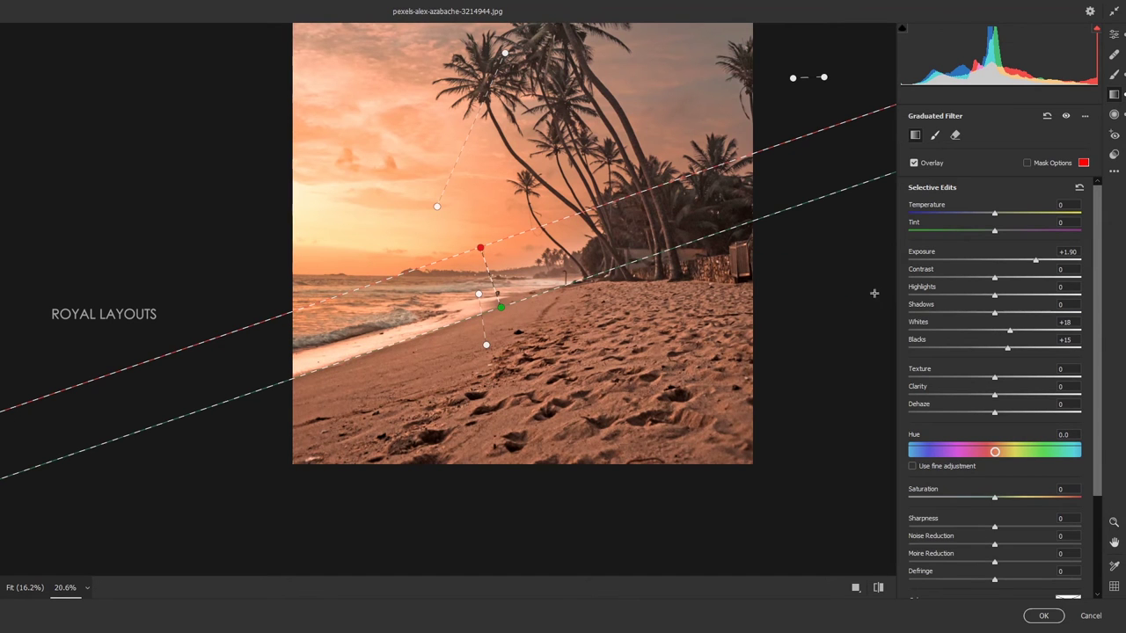
scroll(1066, 517, down, 3)
click(1066, 517)
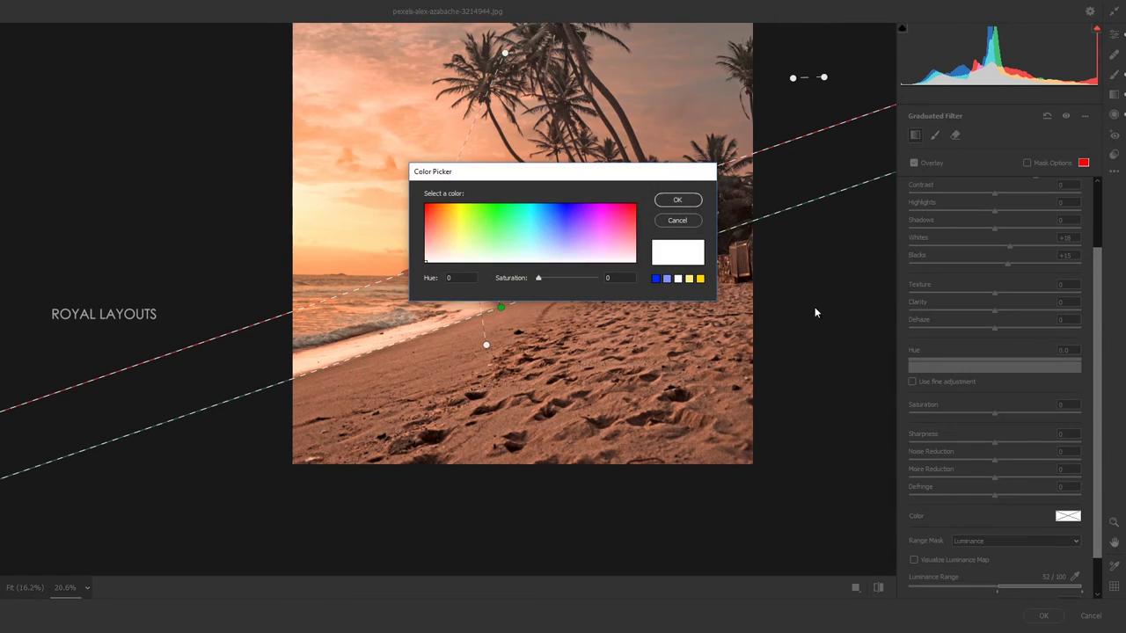
mouse_move(454, 222)
mouse_down()
mouse_move(446, 210)
mouse_move(459, 237)
mouse_move(454, 228)
mouse_up()
Confirm the pale yellow tint, add a global Dehaze of +24, and preview without edits
click(672, 198)
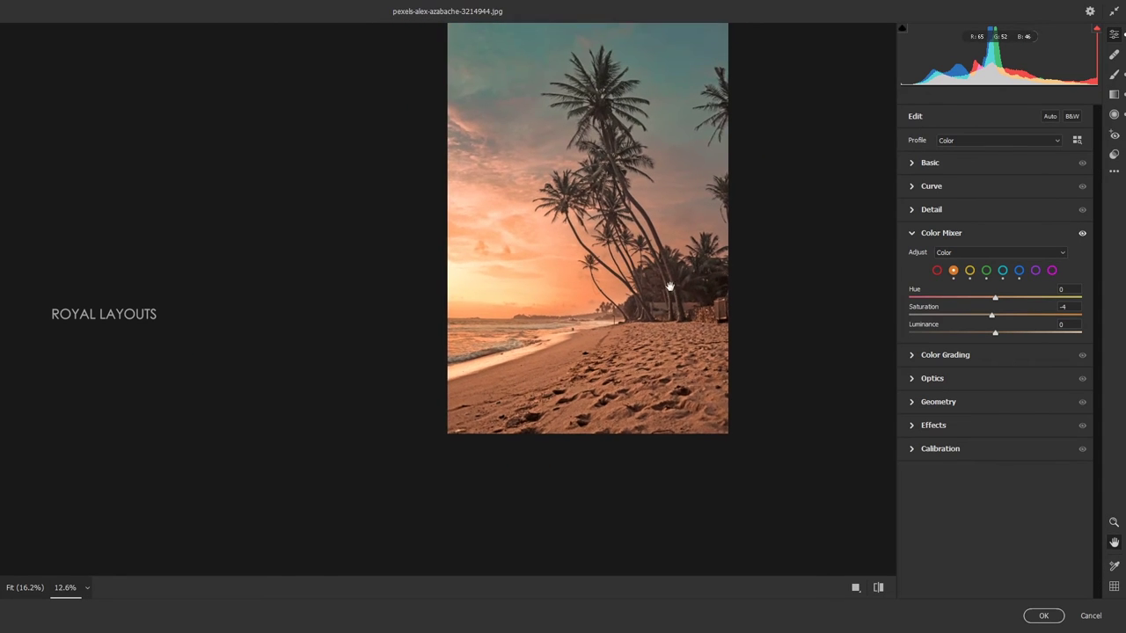
click(932, 163)
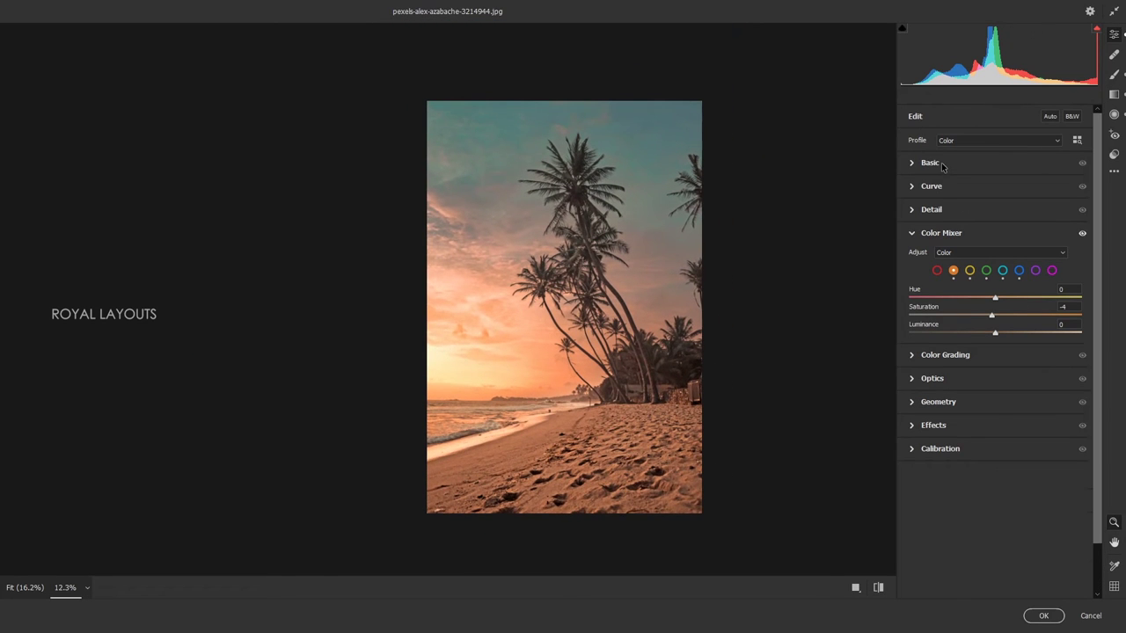
drag(995, 410, 1013, 410)
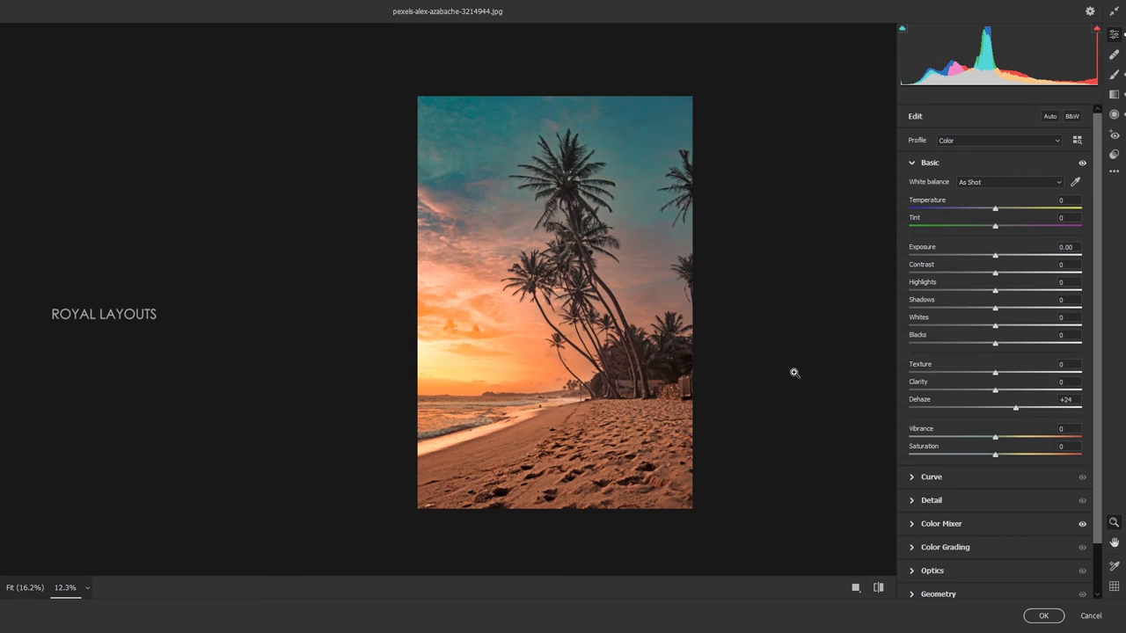
scroll(794, 373, up, 2)
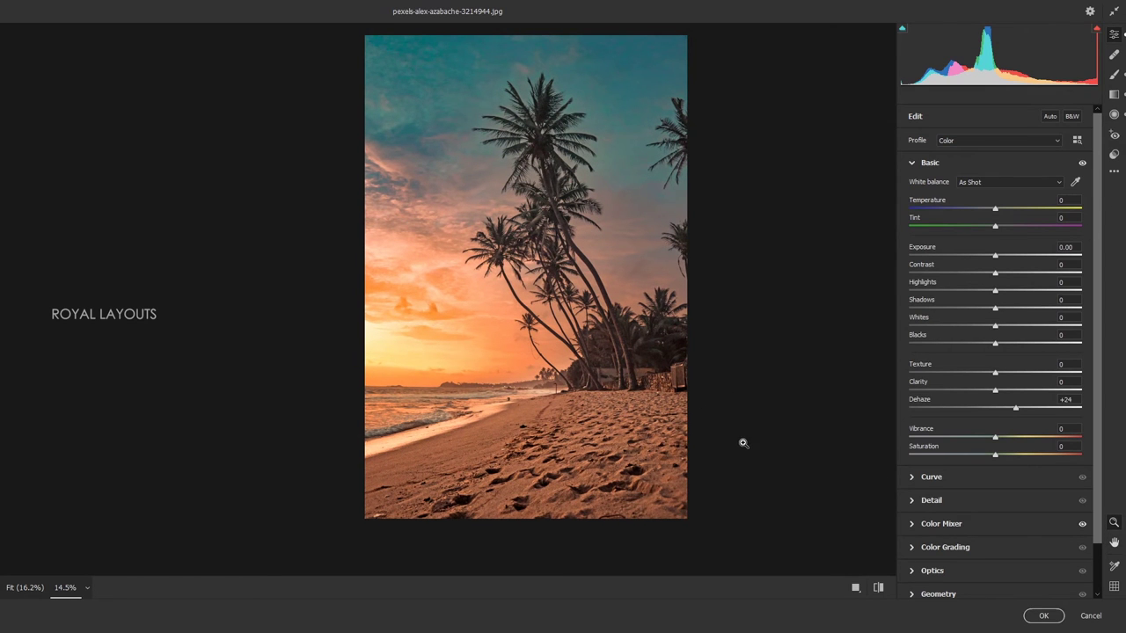
key(backslash)
key(backslash)
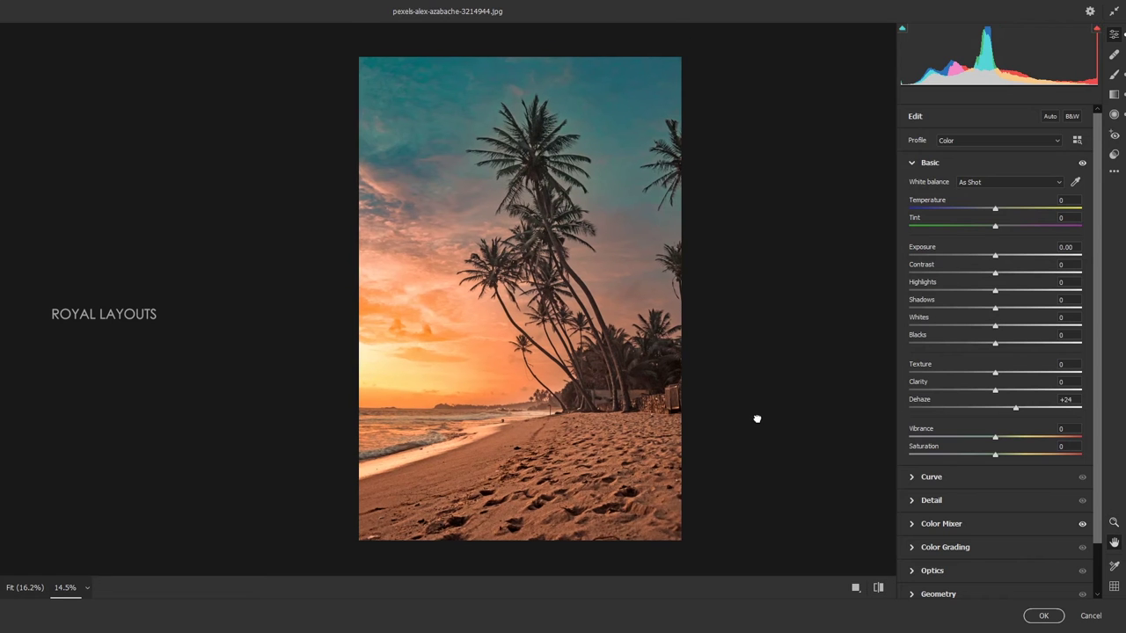
Toggle the before/after comparison, nudge Vibrance, and darken the orange tones in the Color Mixer
click(877, 587)
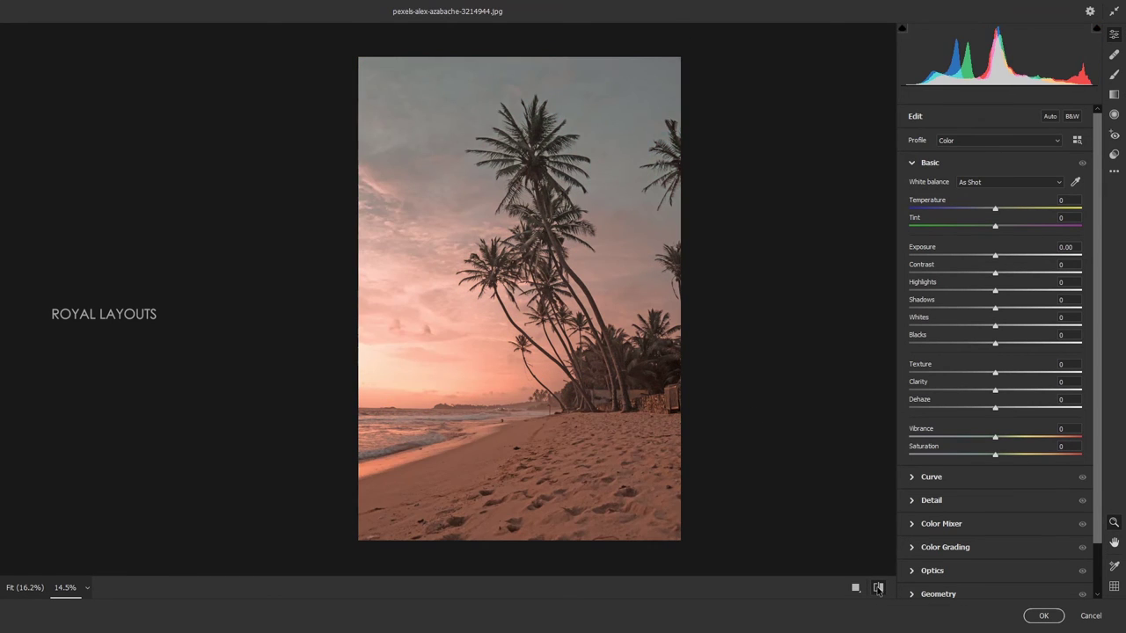
click(854, 587)
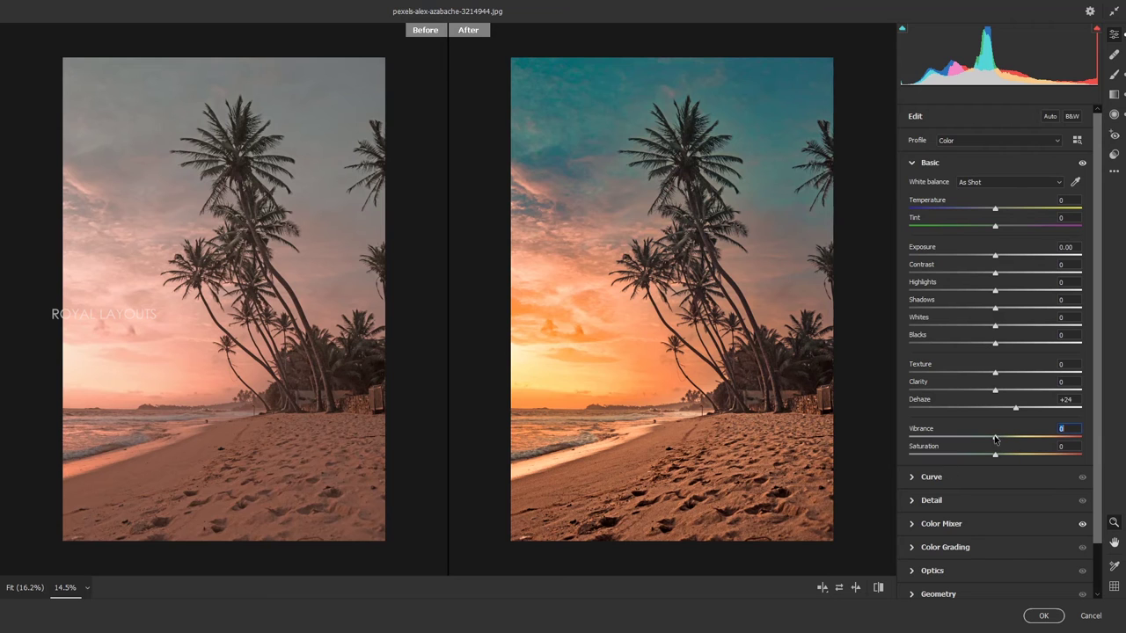
drag(994, 440, 996, 440)
click(960, 524)
click(952, 270)
mouse_move(995, 332)
mouse_down()
mouse_move(957, 345)
mouse_move(1029, 343)
mouse_move(1001, 318)
mouse_up()
Set yellow Saturation +10 and Luminance +39, then compare the before and after views
click(970, 271)
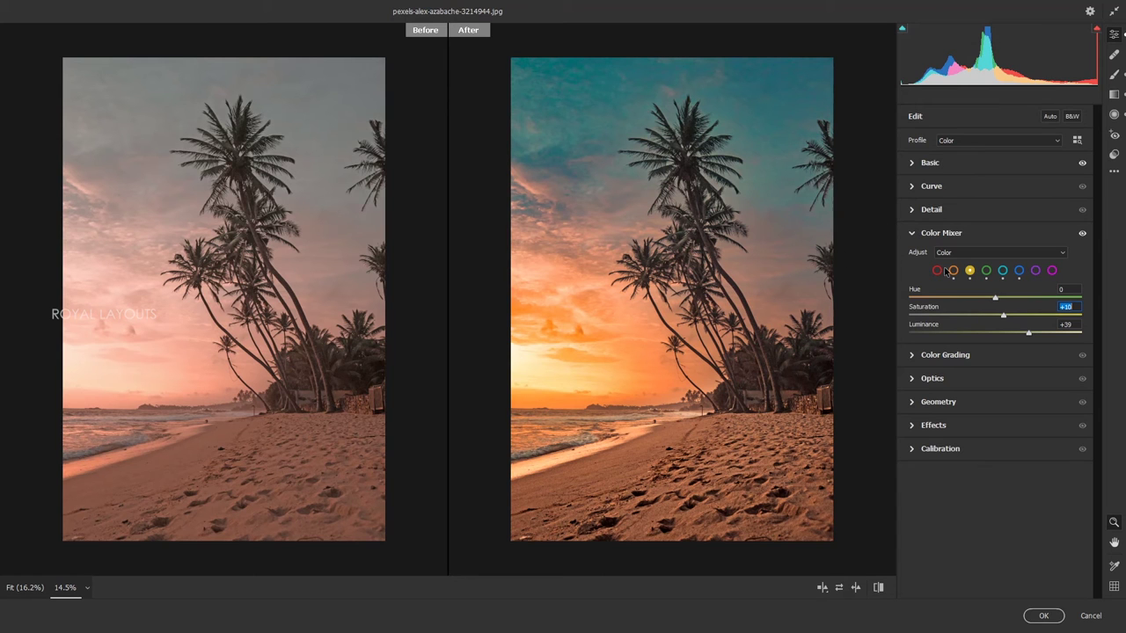
click(878, 587)
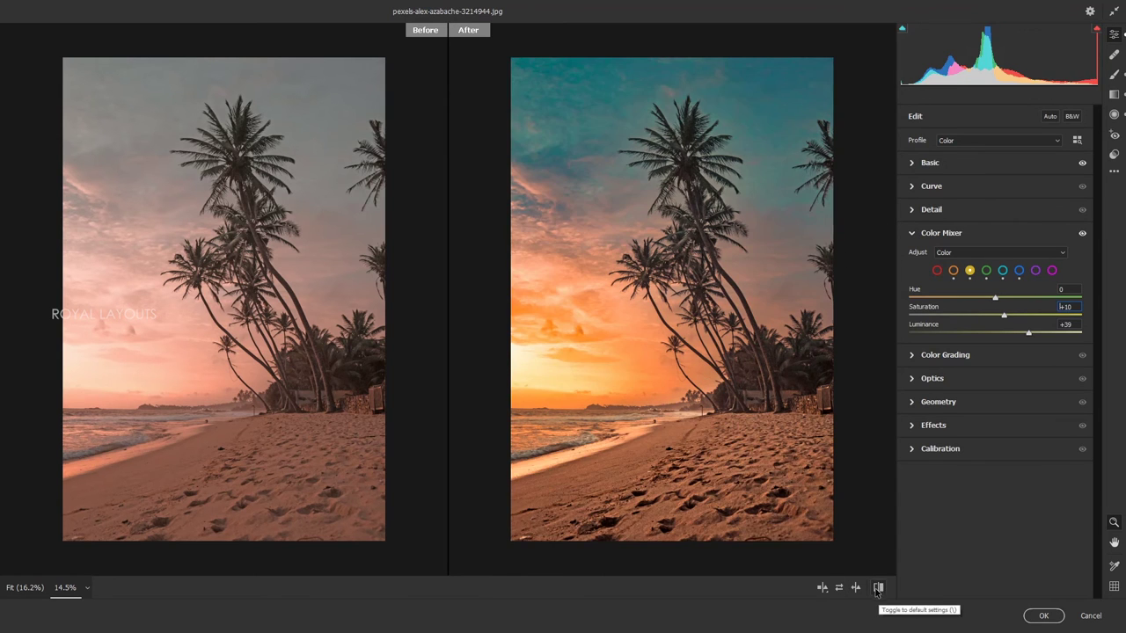
click(855, 588)
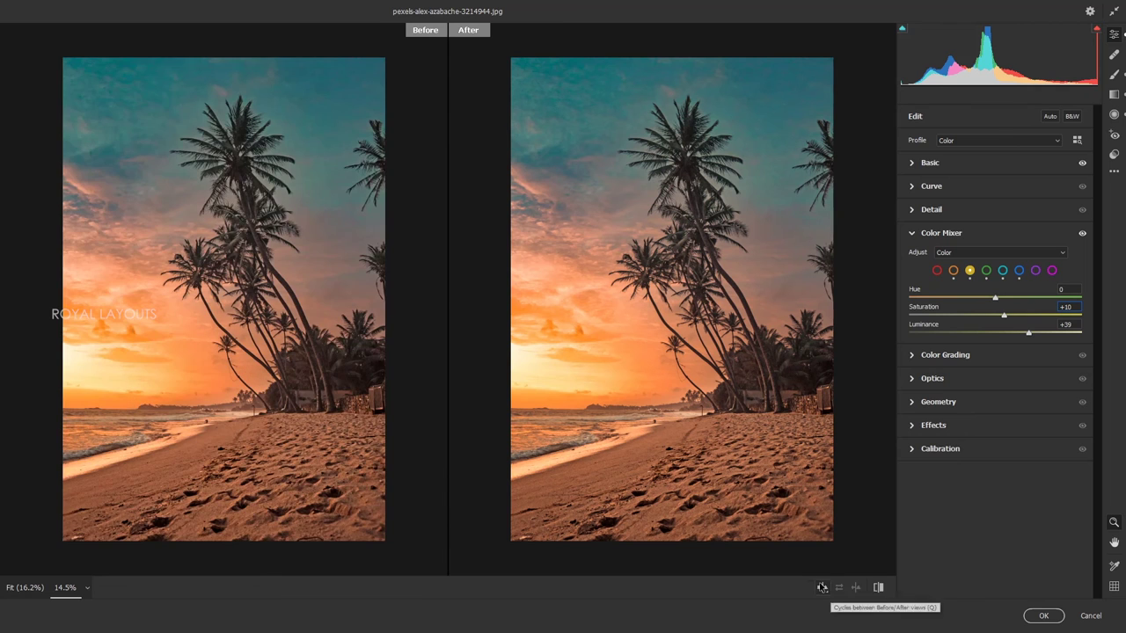
click(821, 588)
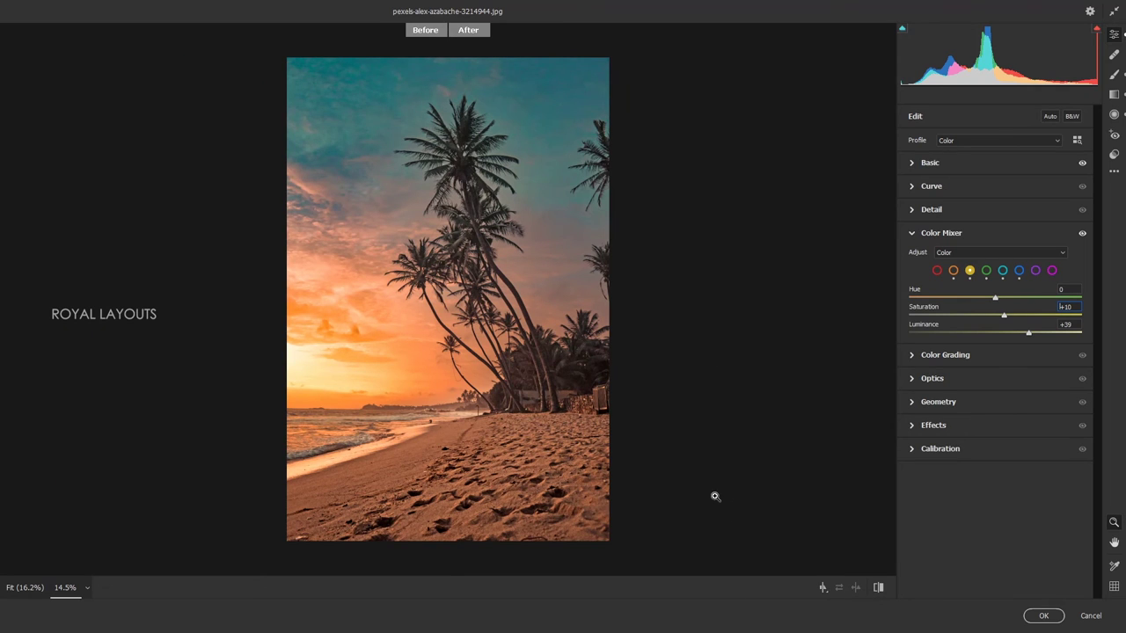
click(822, 587)
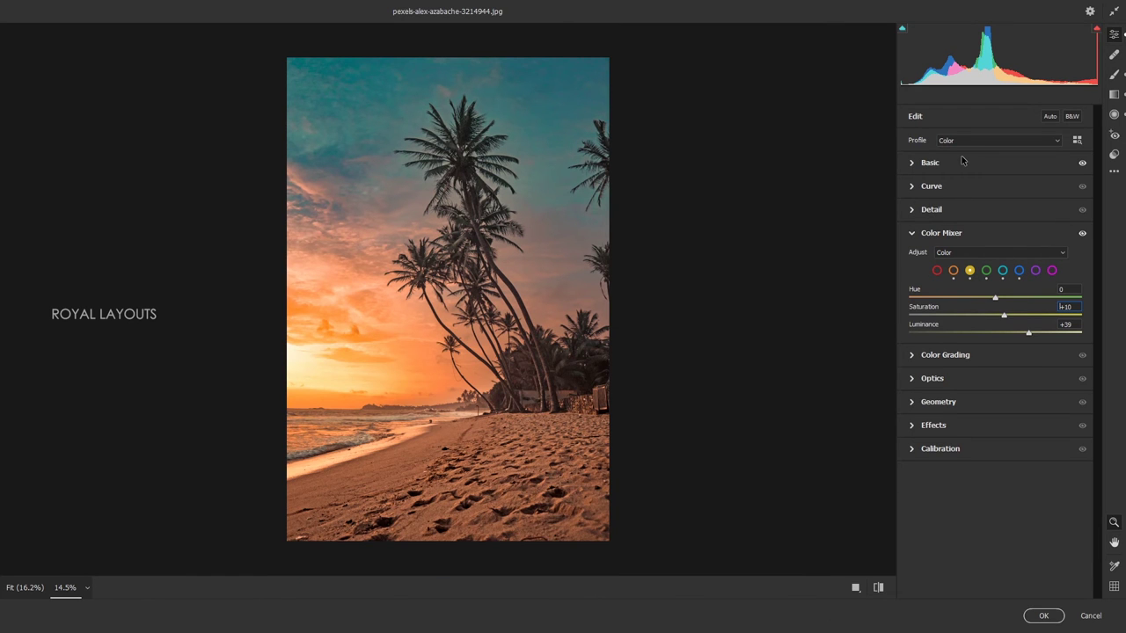
Try a graduated filter across the mid sky, discard its adjustments, and apply the Camera Raw Filter
click(1113, 94)
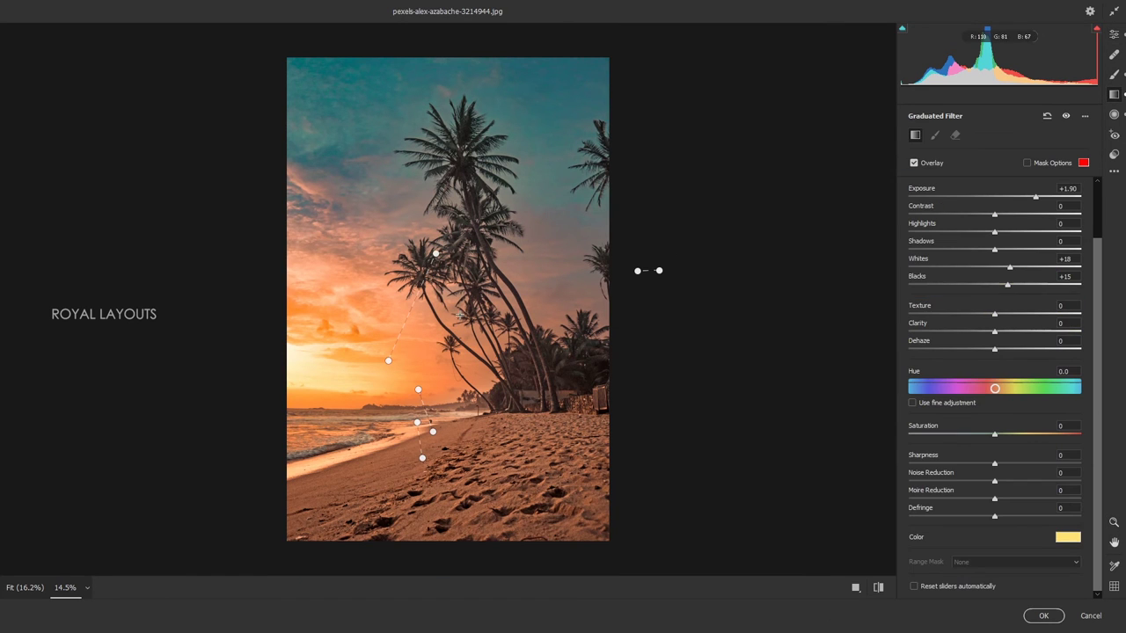
drag(461, 306, 463, 356)
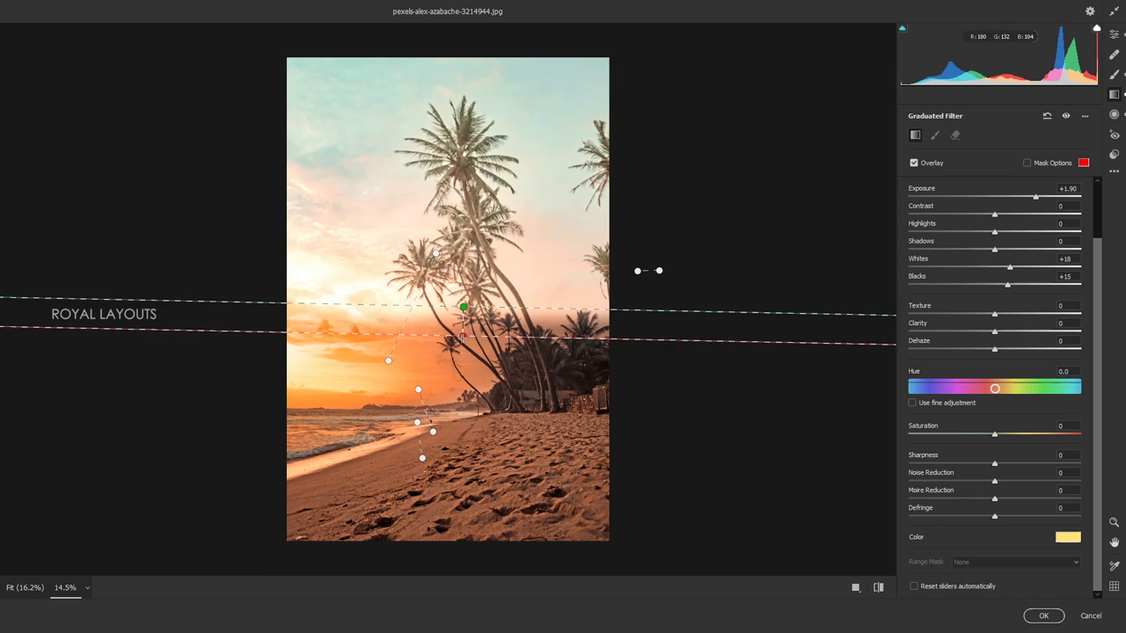
click(1079, 181)
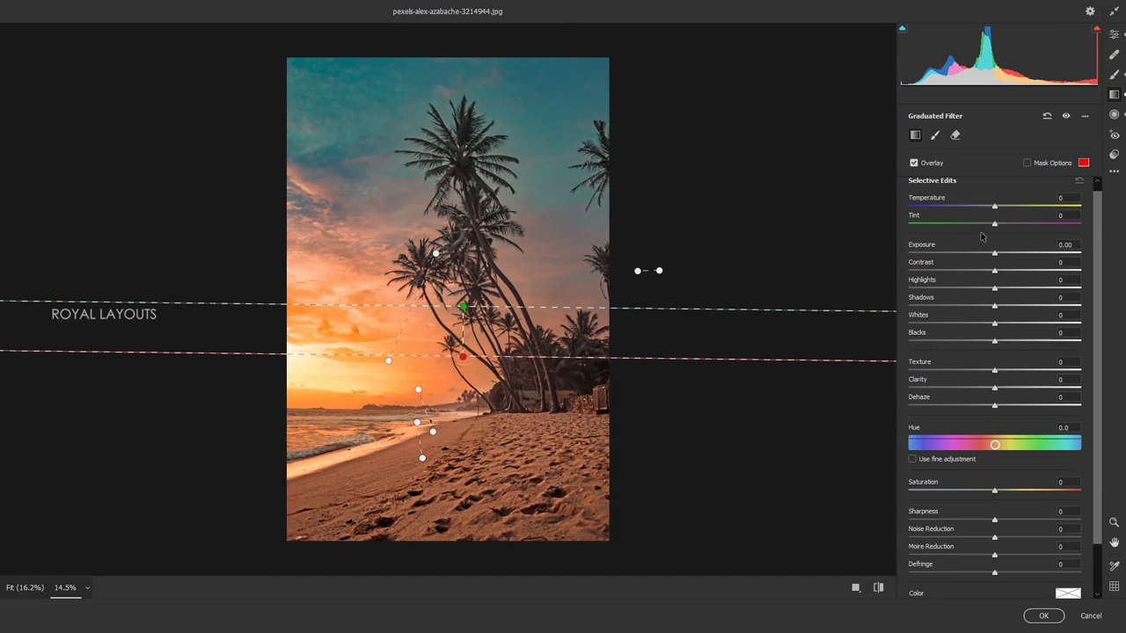
drag(996, 208, 1007, 208)
double_click(1005, 206)
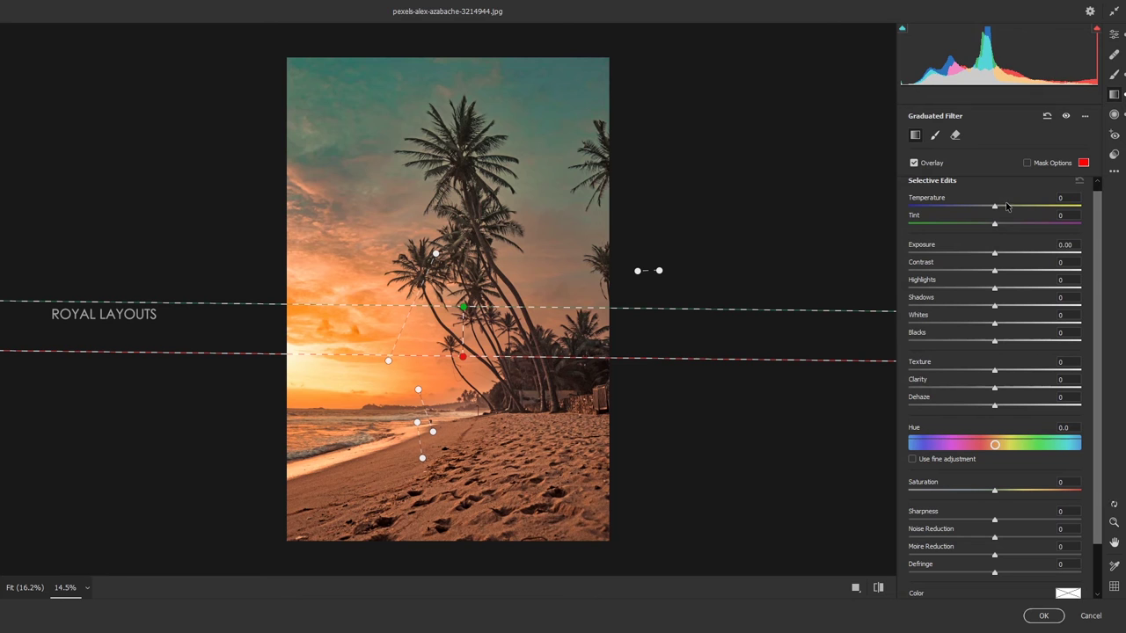
click(592, 204)
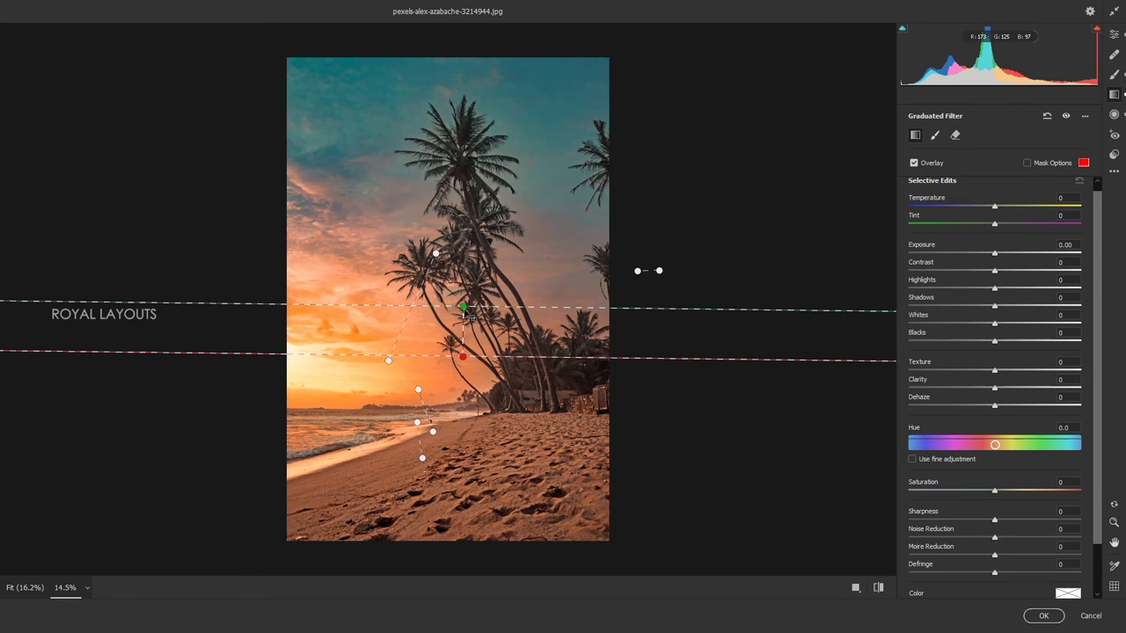
key(e)
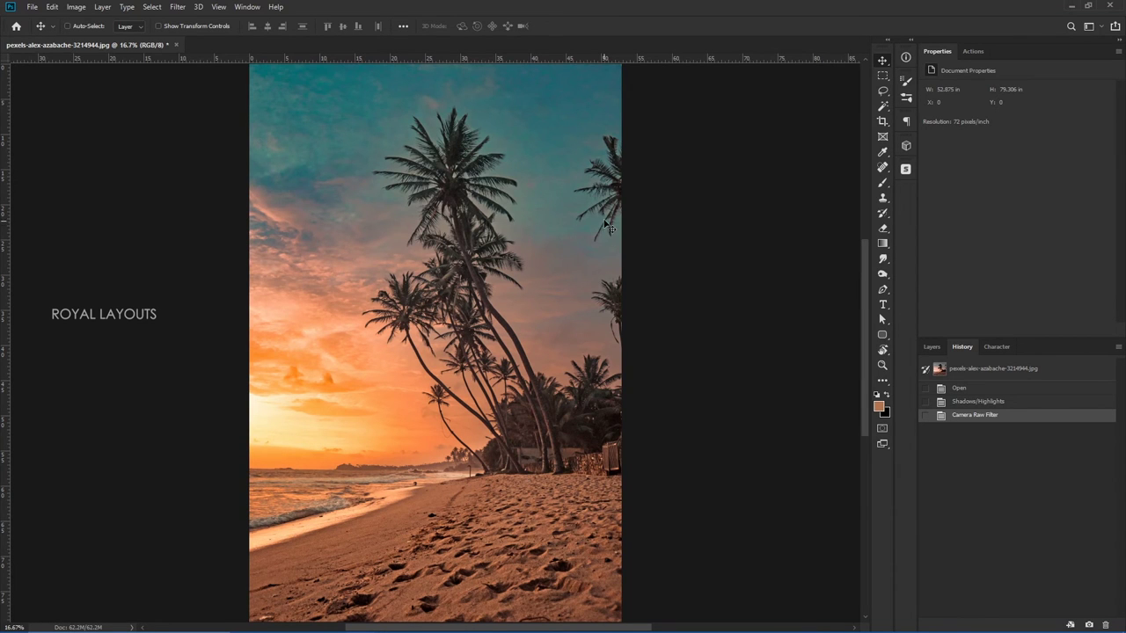
key(ctrl+minus)
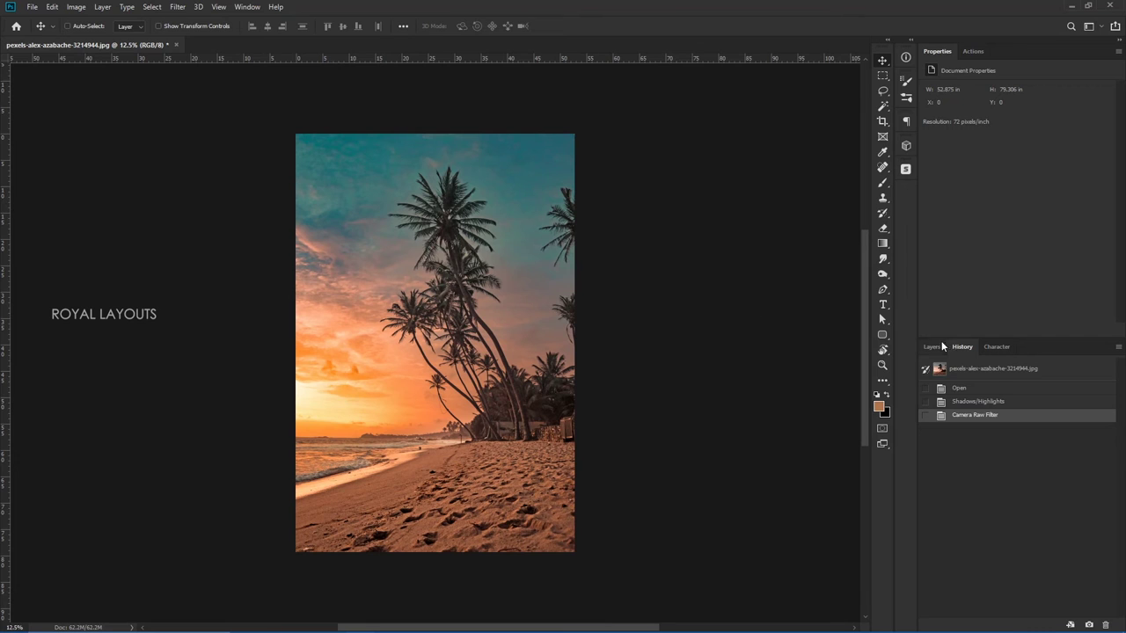
Add a new empty layer and start a gradient from the Black, White preset
click(933, 347)
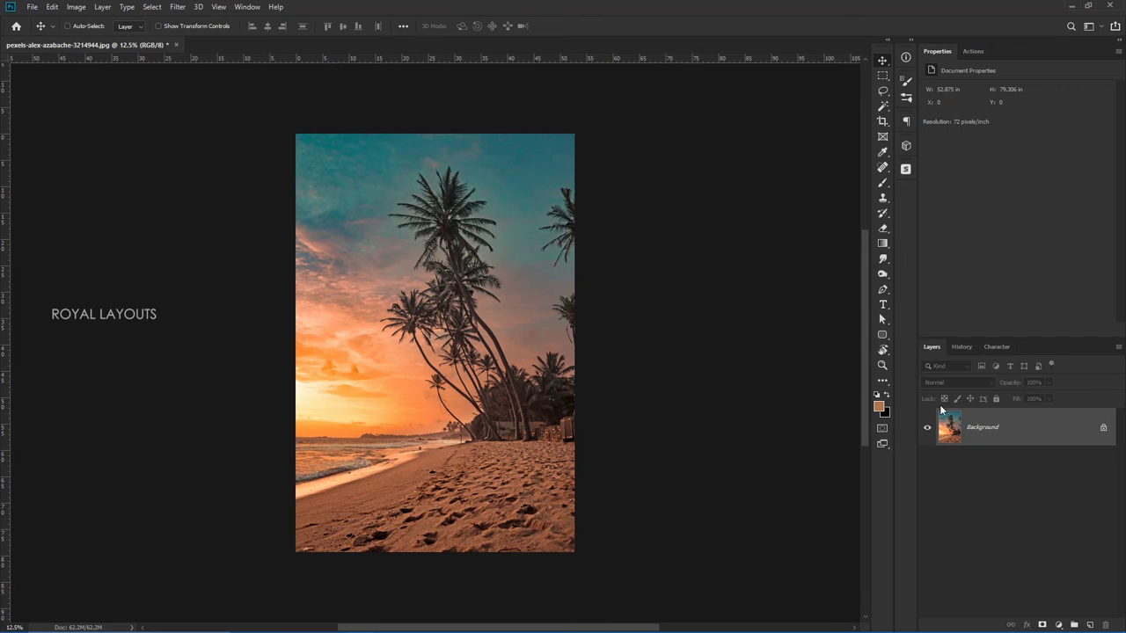
click(1089, 626)
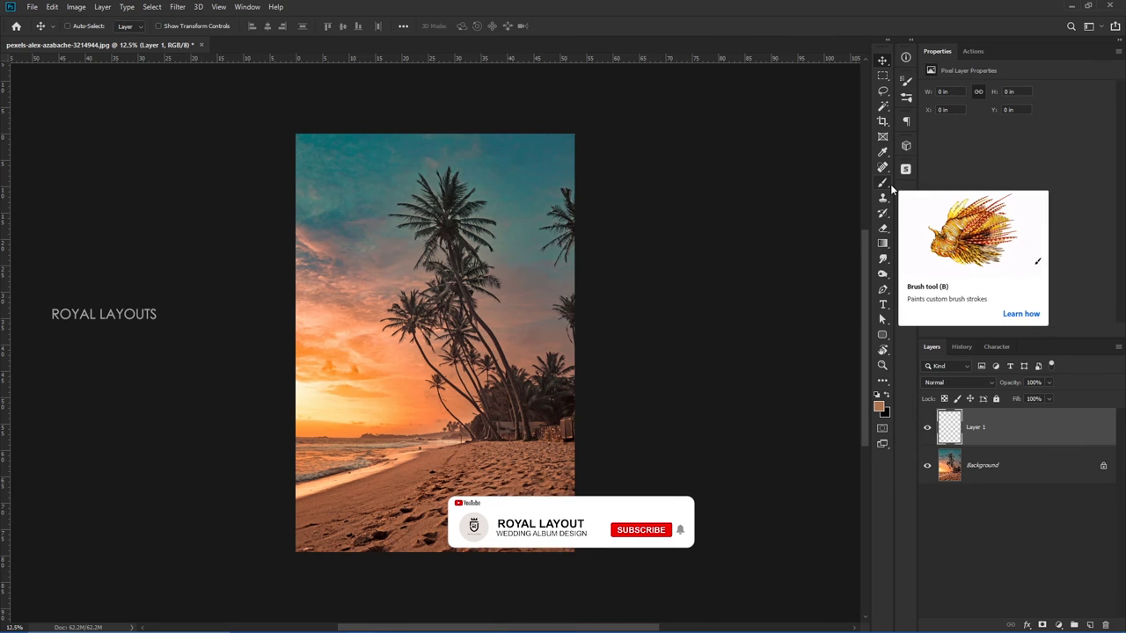
click(883, 244)
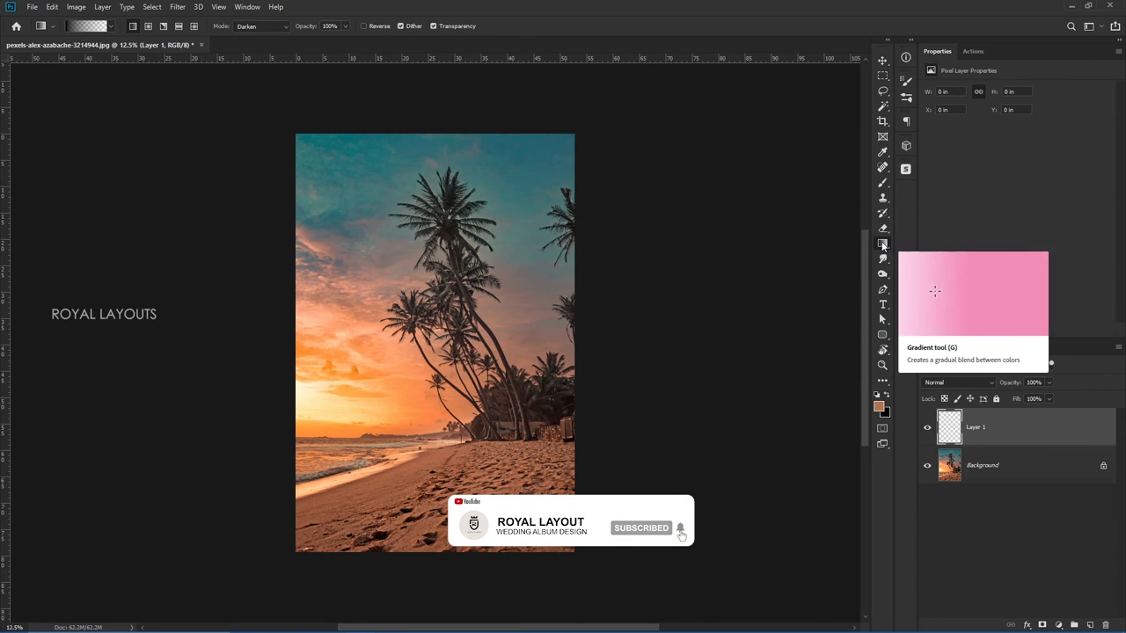
click(99, 25)
drag(727, 244, 769, 221)
click(770, 256)
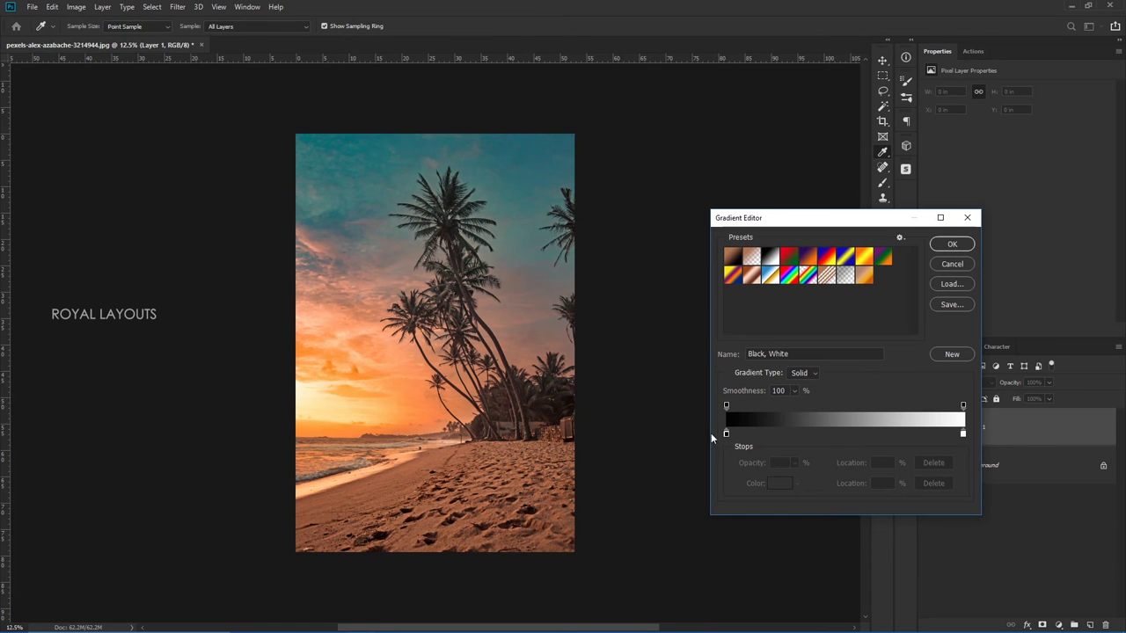
Build a teal-to-orange gradient with stop colours sampled from the sky and the sunset
double_click(726, 434)
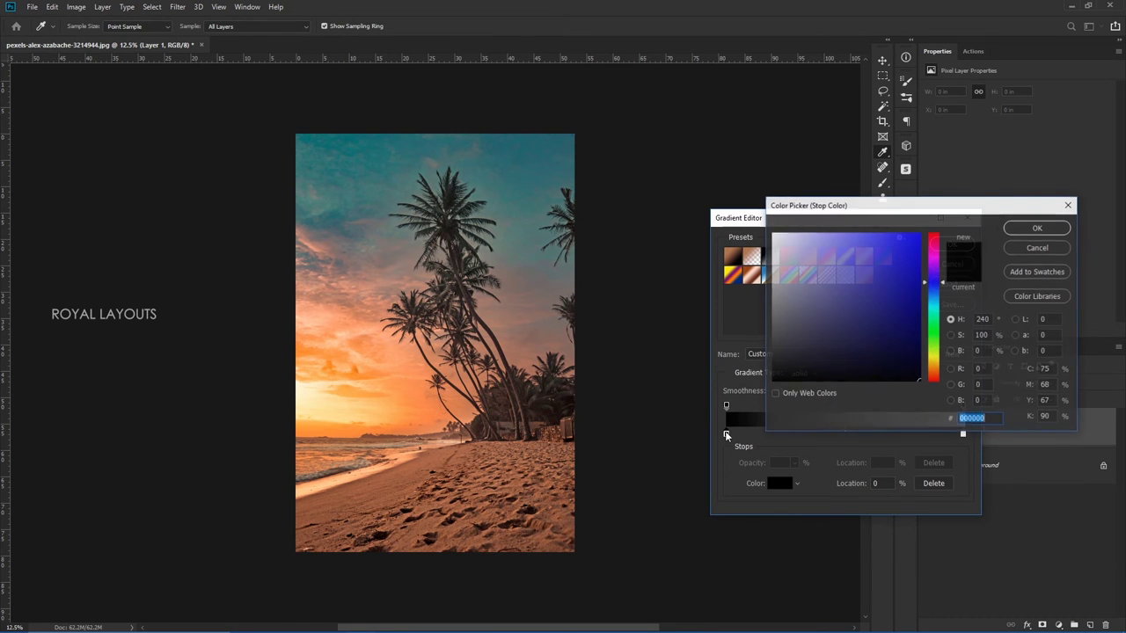
click(405, 160)
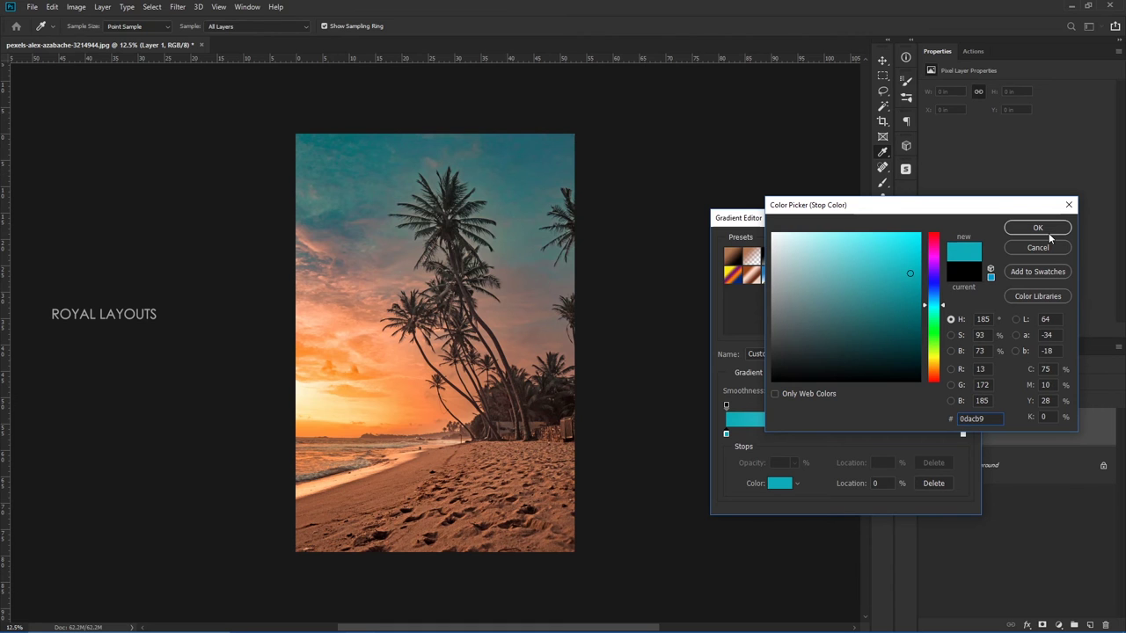
click(1038, 228)
double_click(963, 436)
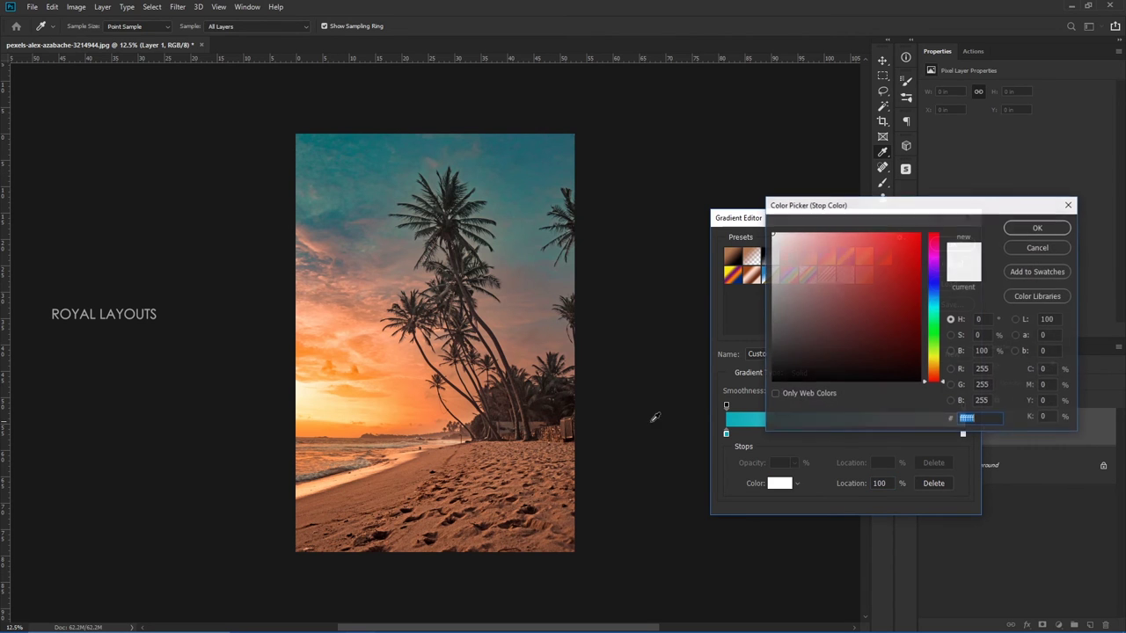
click(412, 418)
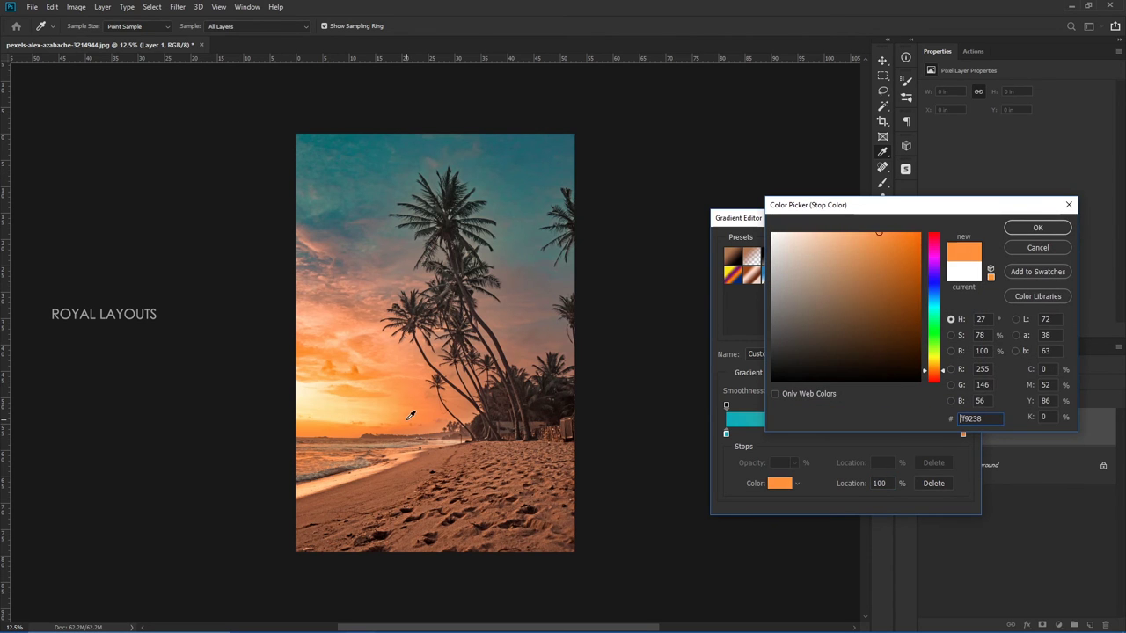
click(1024, 228)
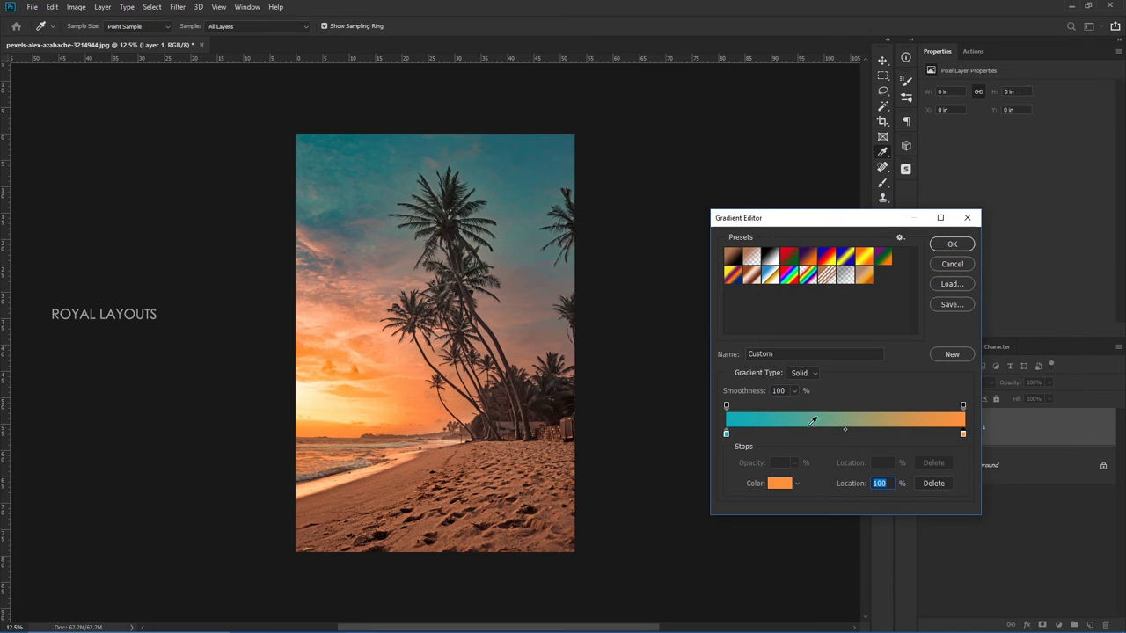
click(960, 245)
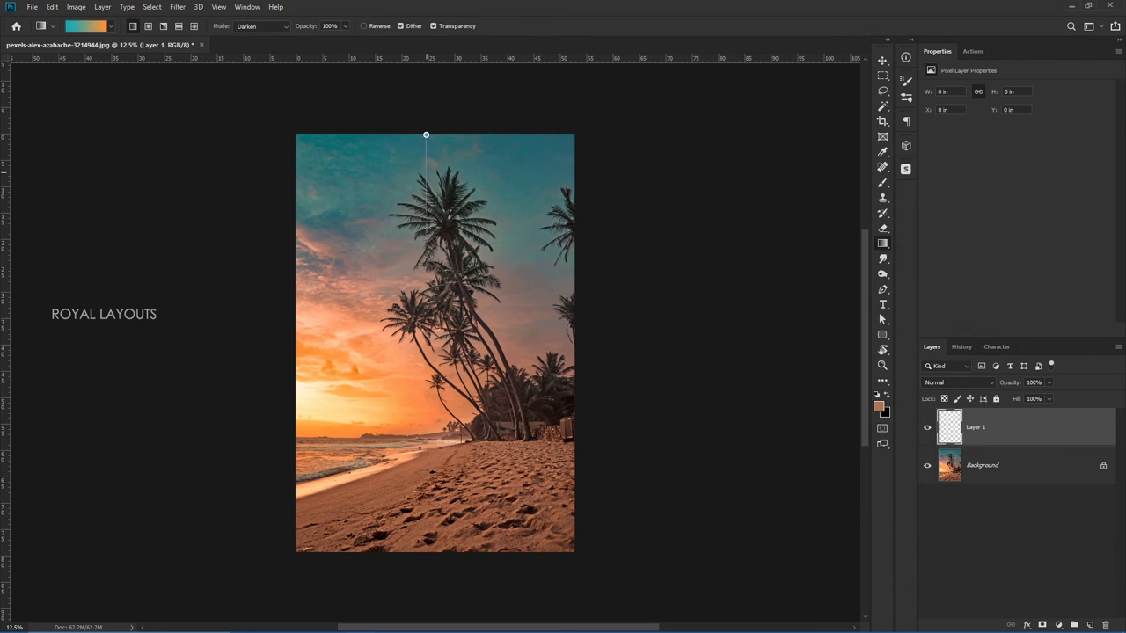
Draw the gradient top to bottom in Vivid Light with 17% fill and 57% opacity
drag(425, 136, 417, 554)
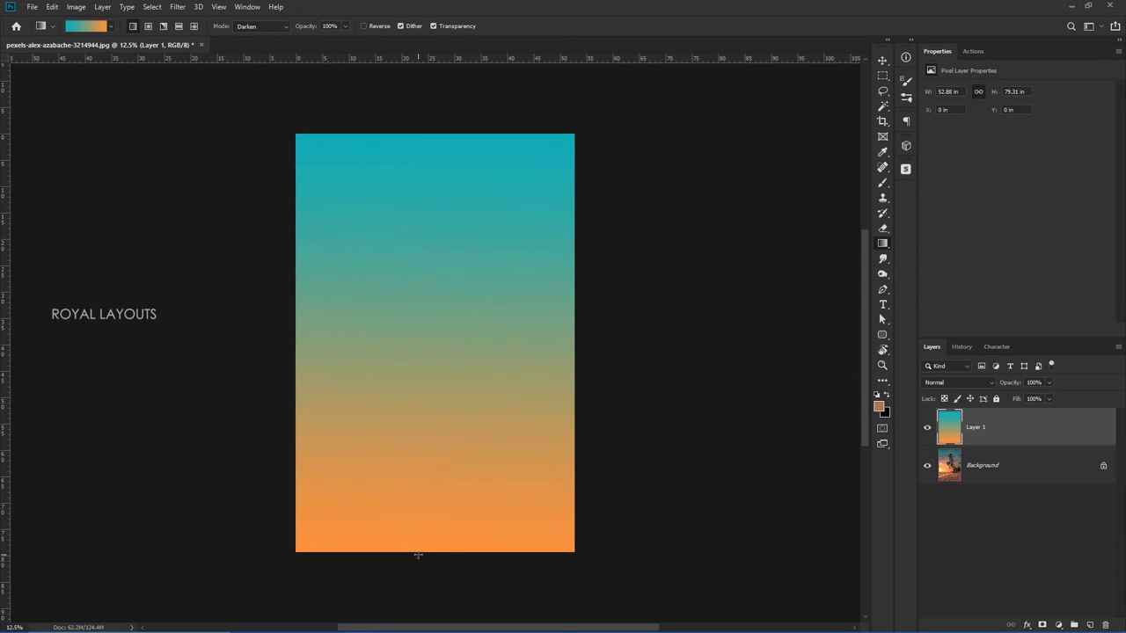
click(943, 381)
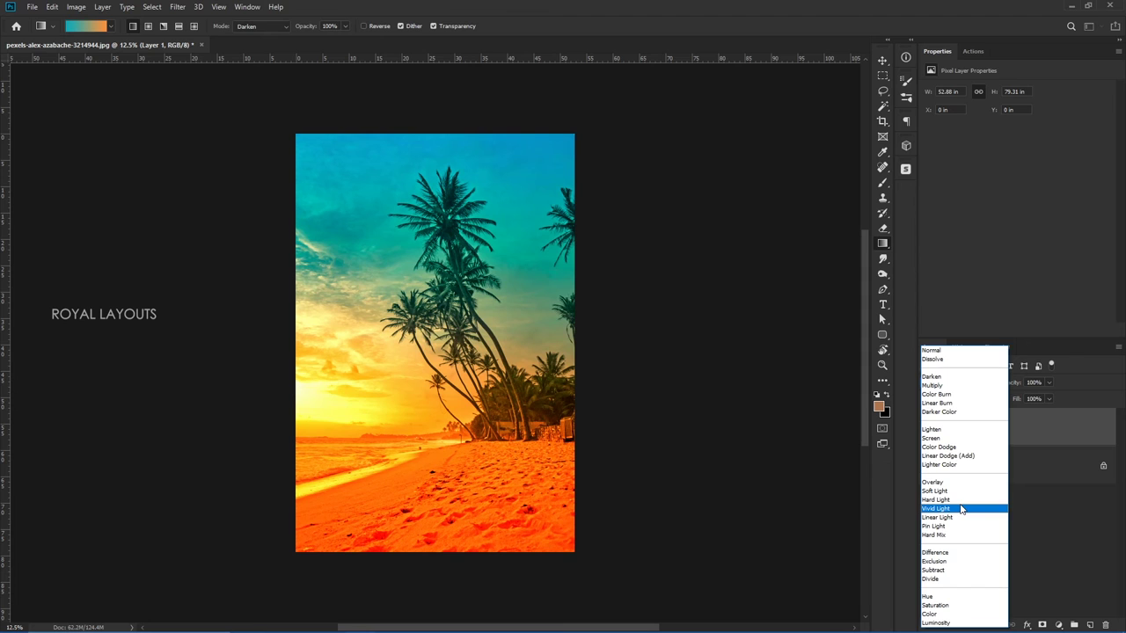
click(961, 510)
click(1047, 399)
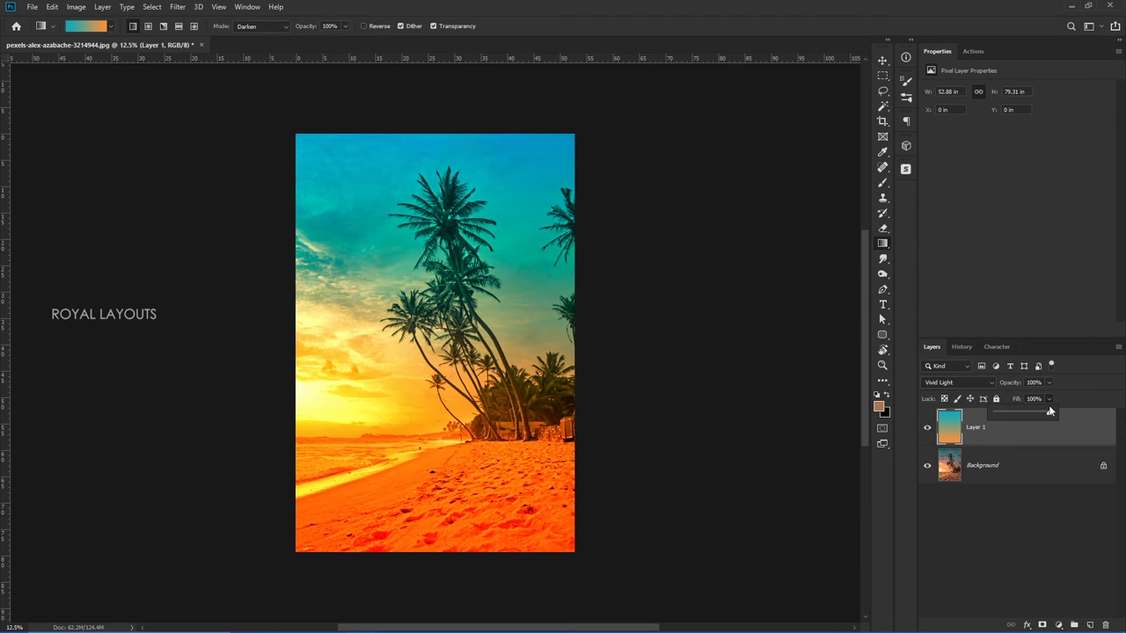
drag(1049, 415, 1016, 415)
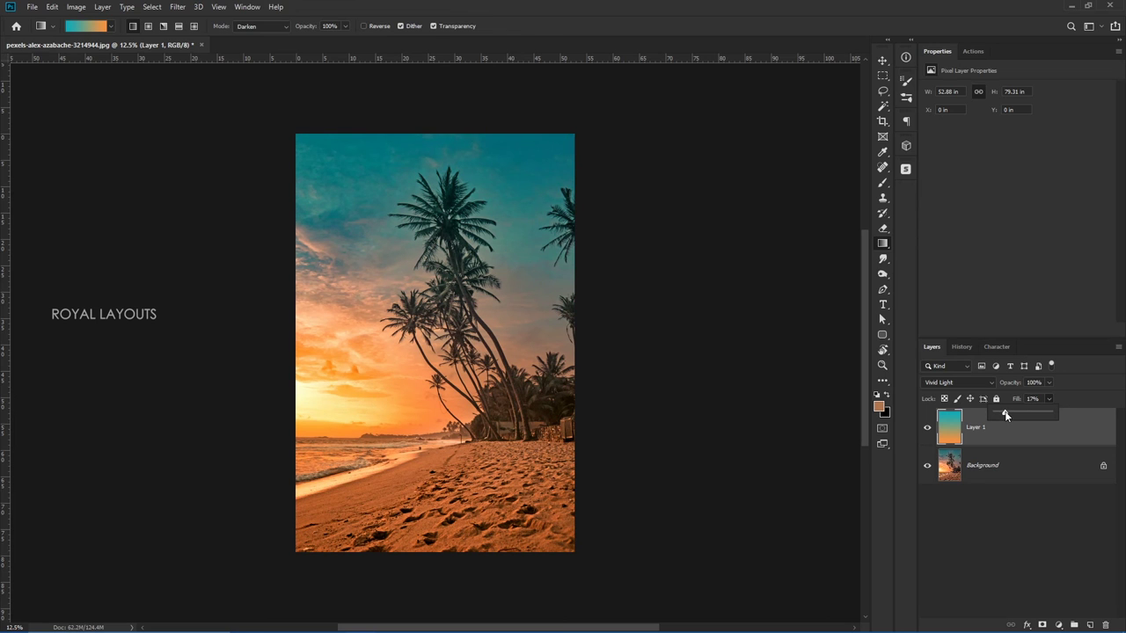
click(923, 428)
drag(1036, 399, 1026, 398)
Delete the trial gradient layer and change the right stop to a lighter peach, midpoint 37%
key(Delete)
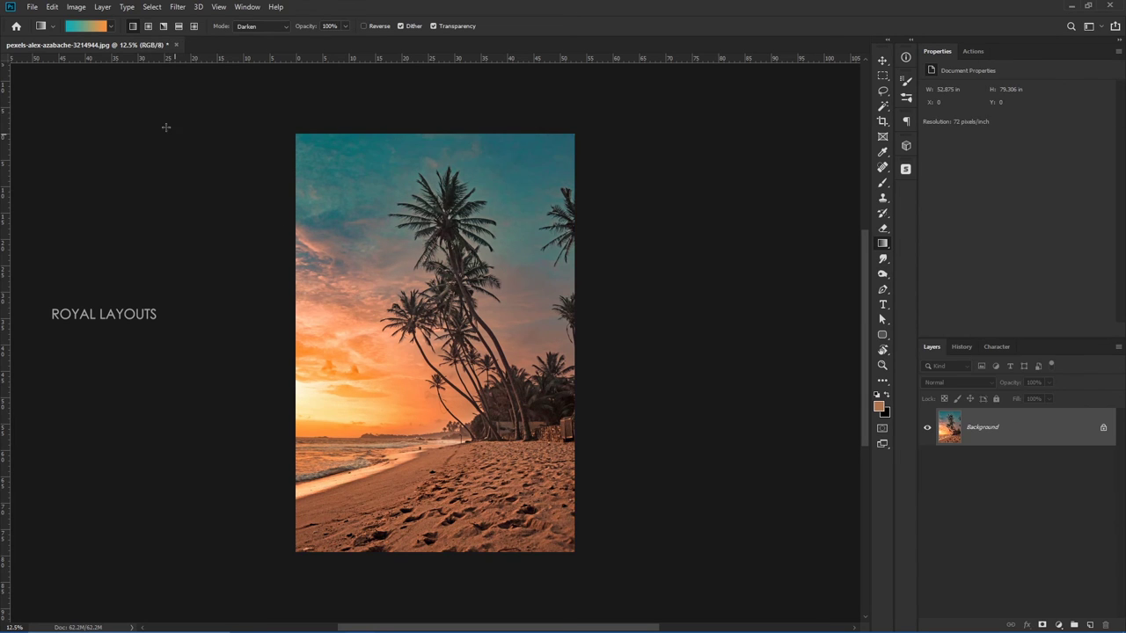
click(85, 26)
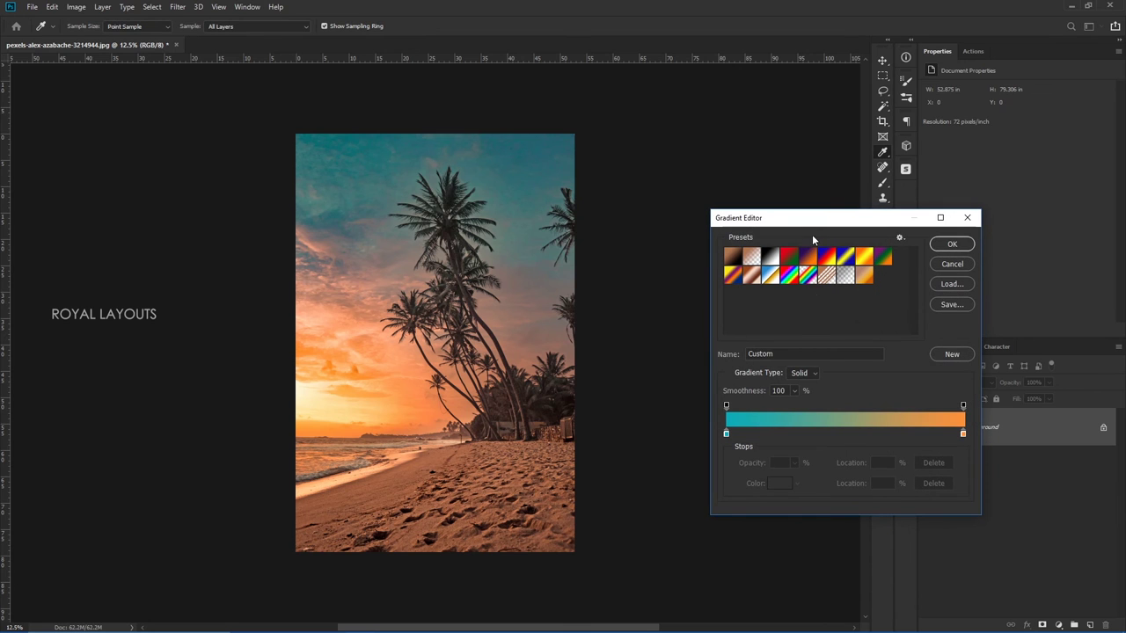
double_click(962, 434)
text(f8c296)
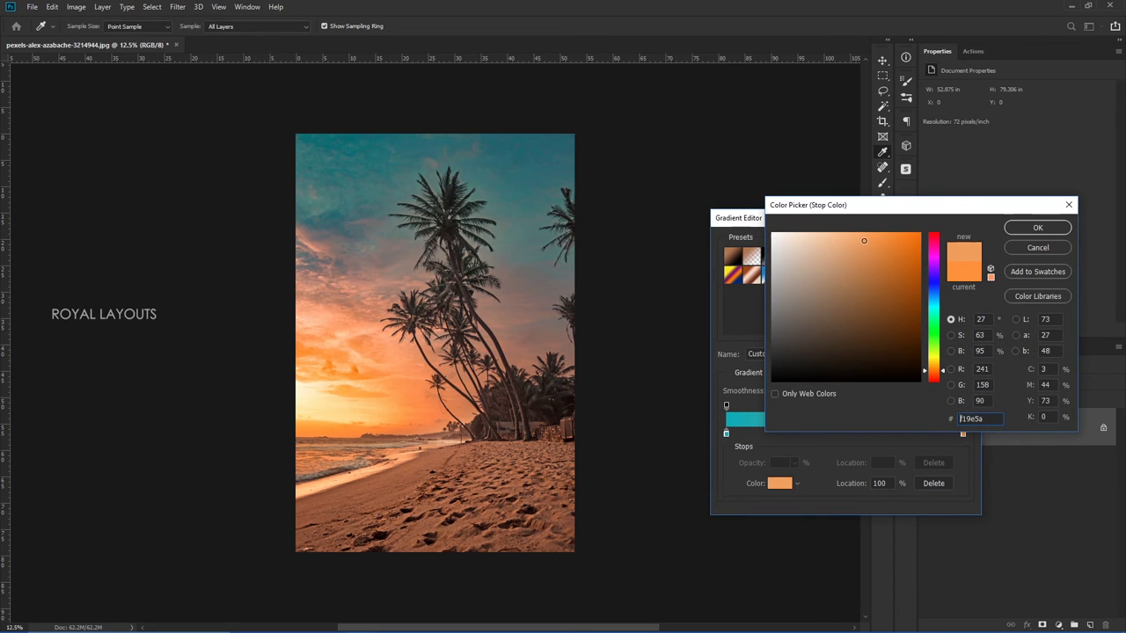
text(ffd3ae)
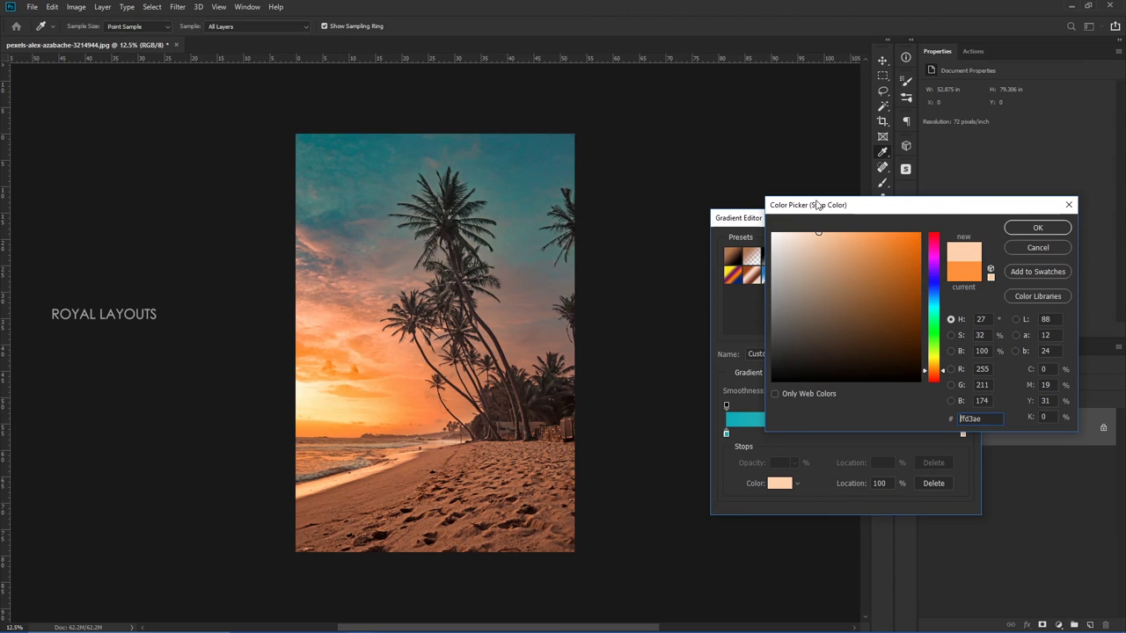
key(Return)
drag(845, 429, 812, 429)
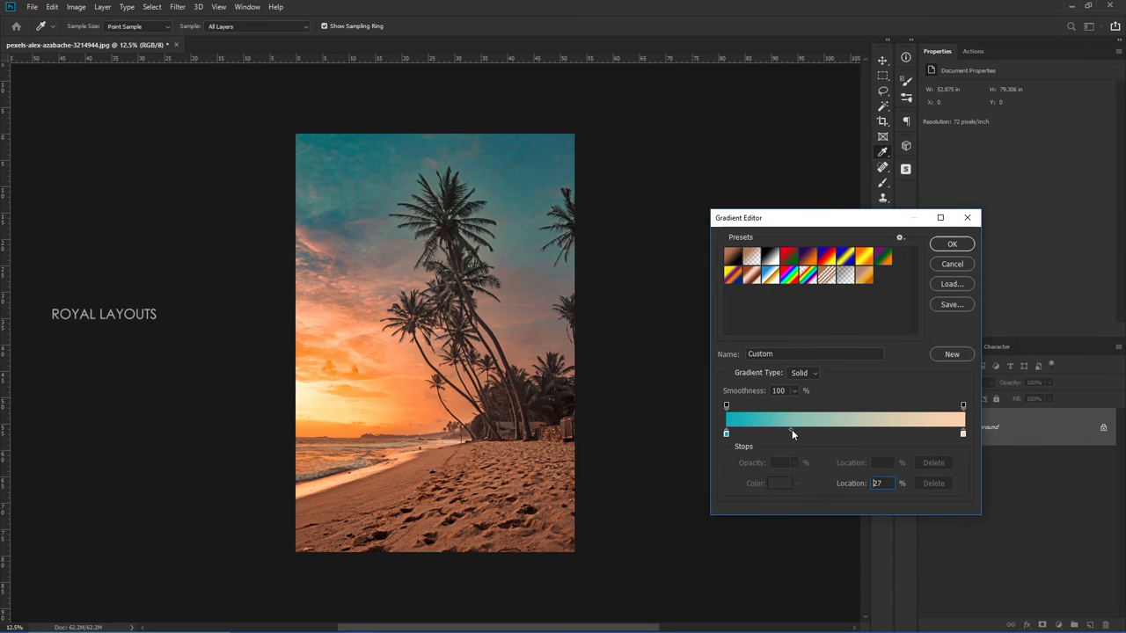
click(952, 244)
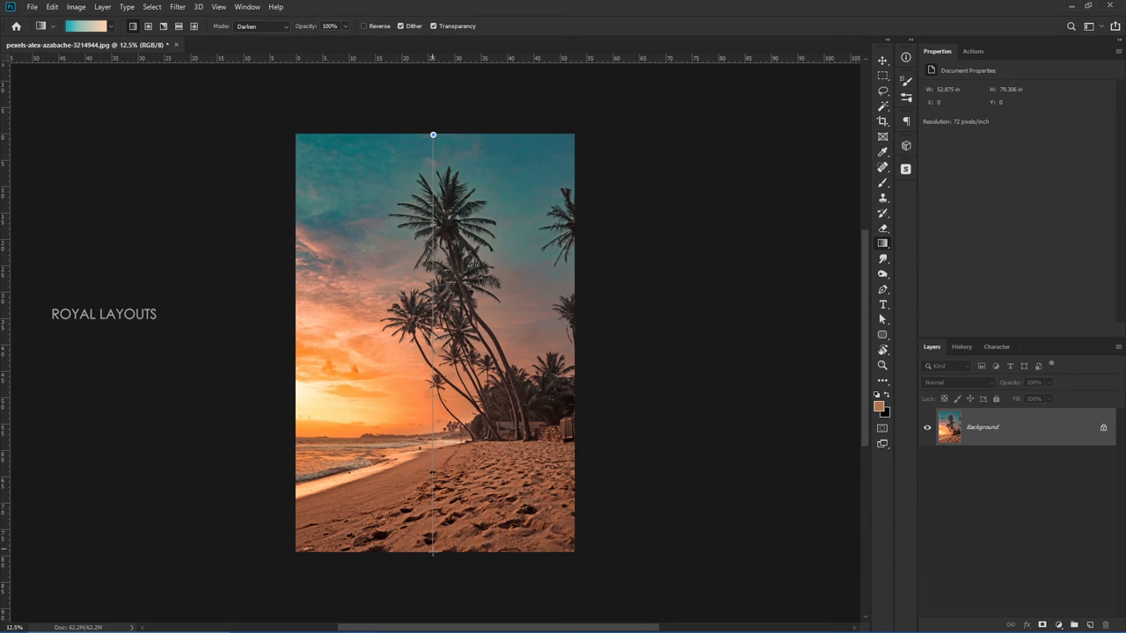
Create a new layer with Normal gradient blending and fill it with a top-to-bottom teal-to-peach gradient
drag(433, 218, 432, 550)
key(ctrl+shift+alt+n)
click(283, 25)
click(255, 36)
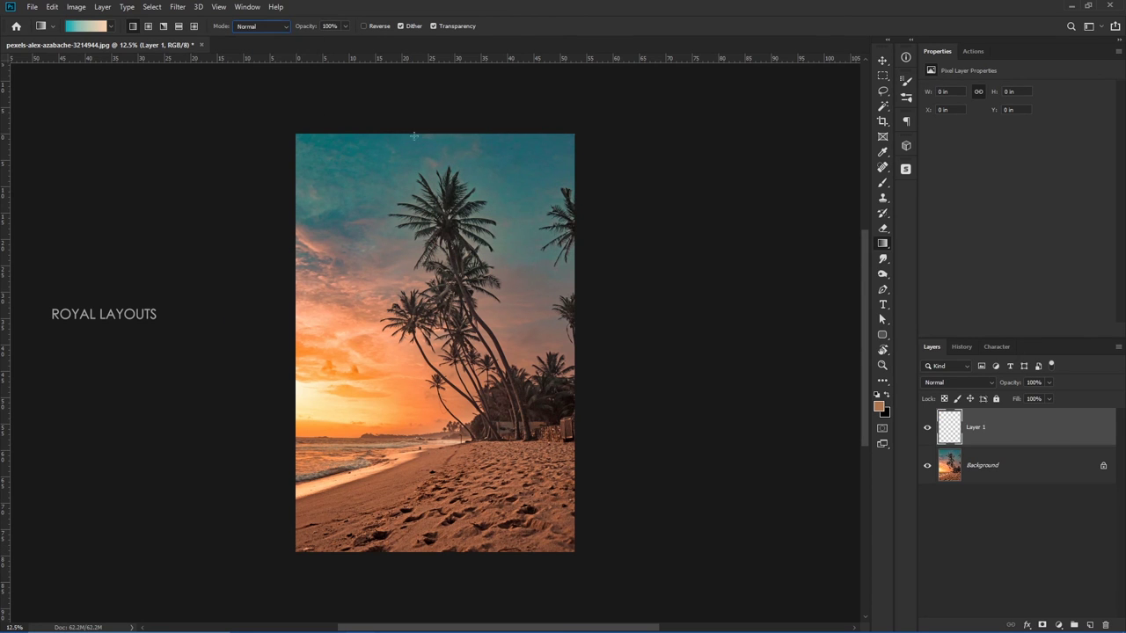
drag(428, 134, 427, 505)
drag(430, 552, 452, 536)
Set Layer 1 to Vivid Light, 21% fill and 75% opacity, toggling it to compare
click(957, 382)
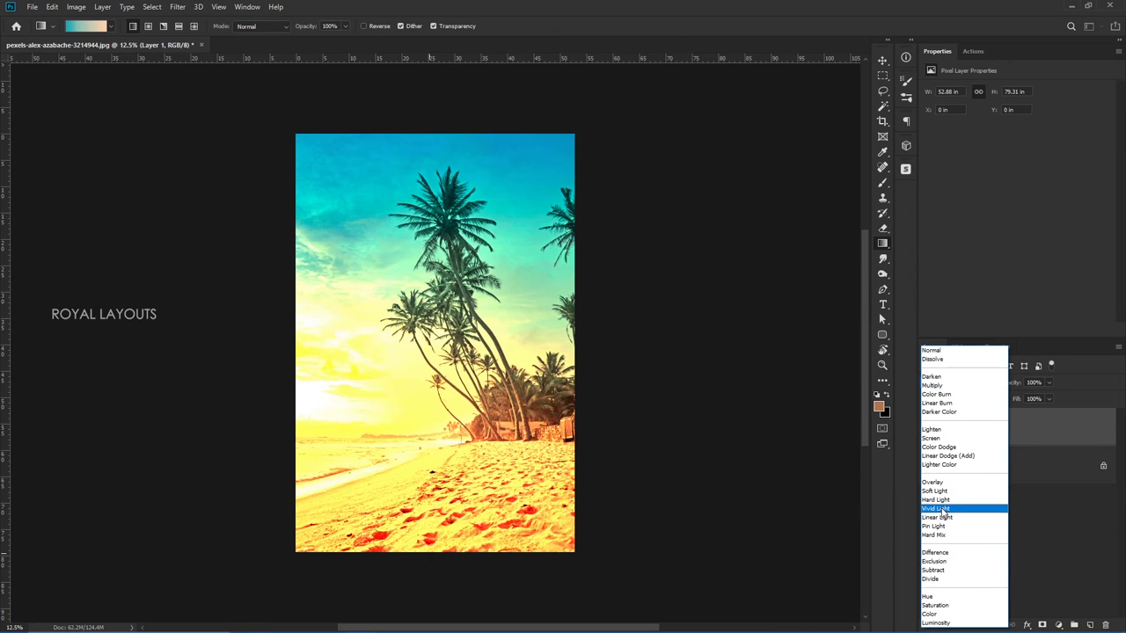
click(942, 509)
click(1048, 399)
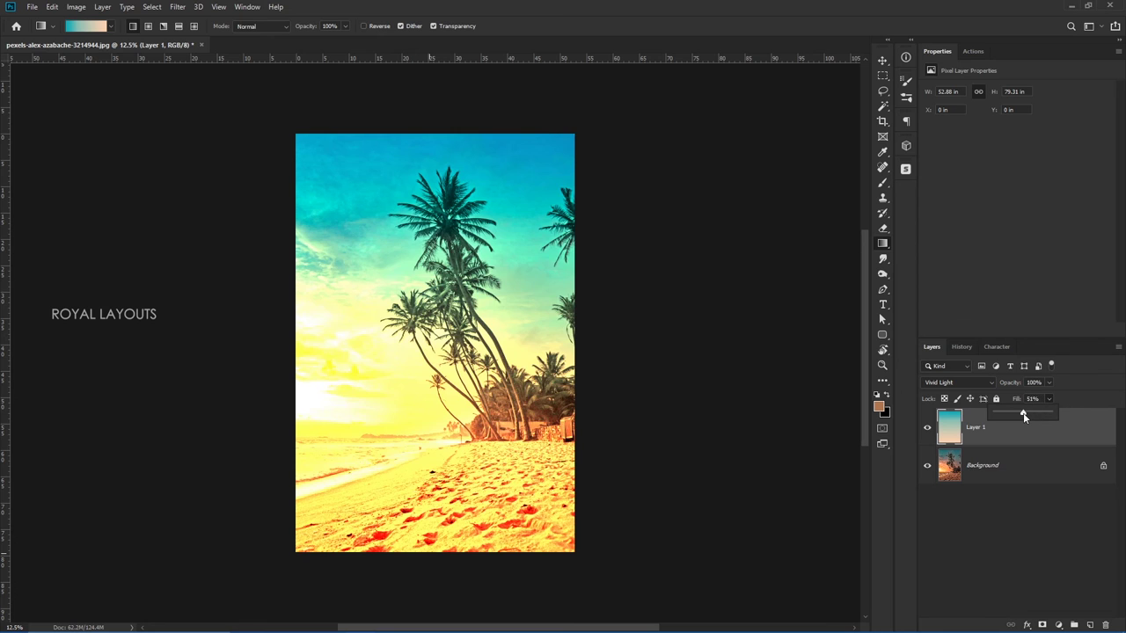
drag(1023, 413, 1010, 415)
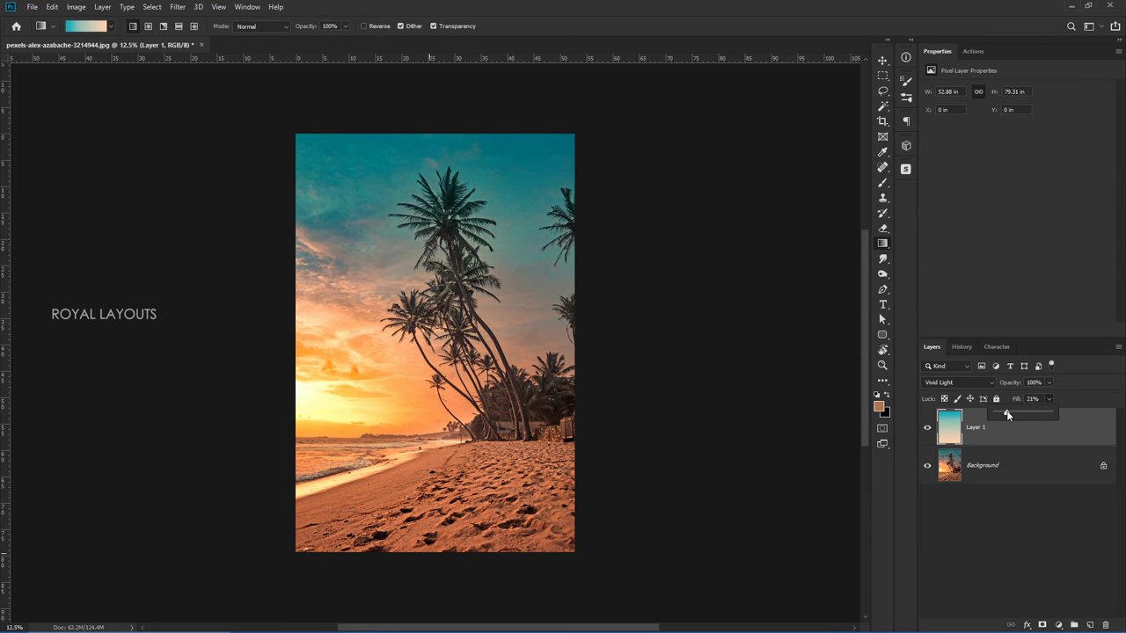
click(926, 427)
click(927, 427)
click(927, 428)
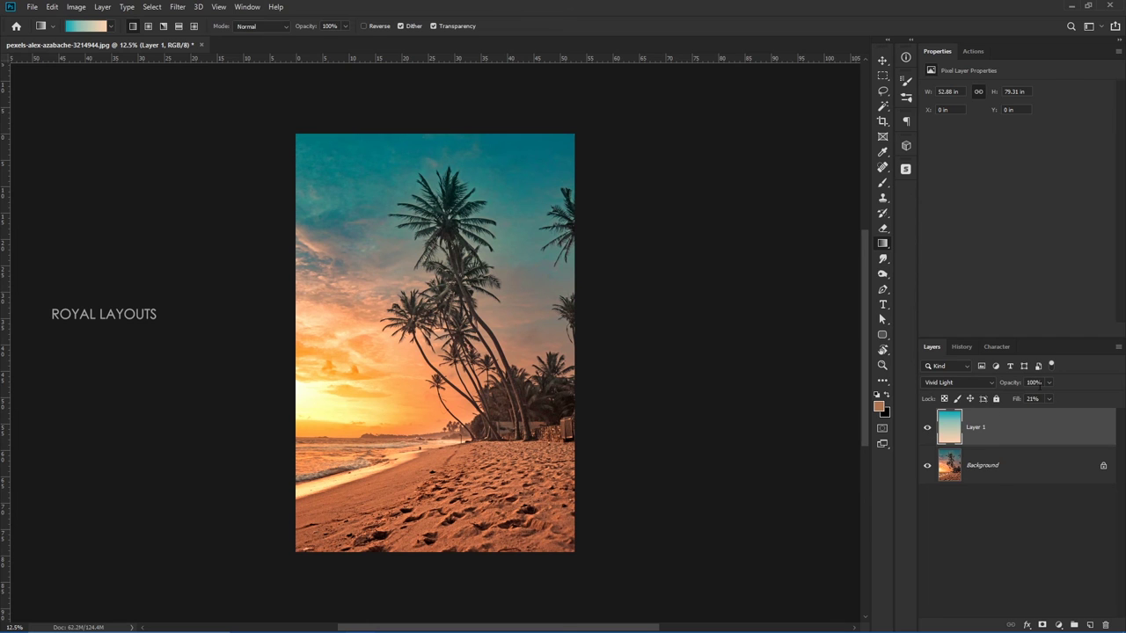
drag(1047, 382, 1037, 399)
click(927, 427)
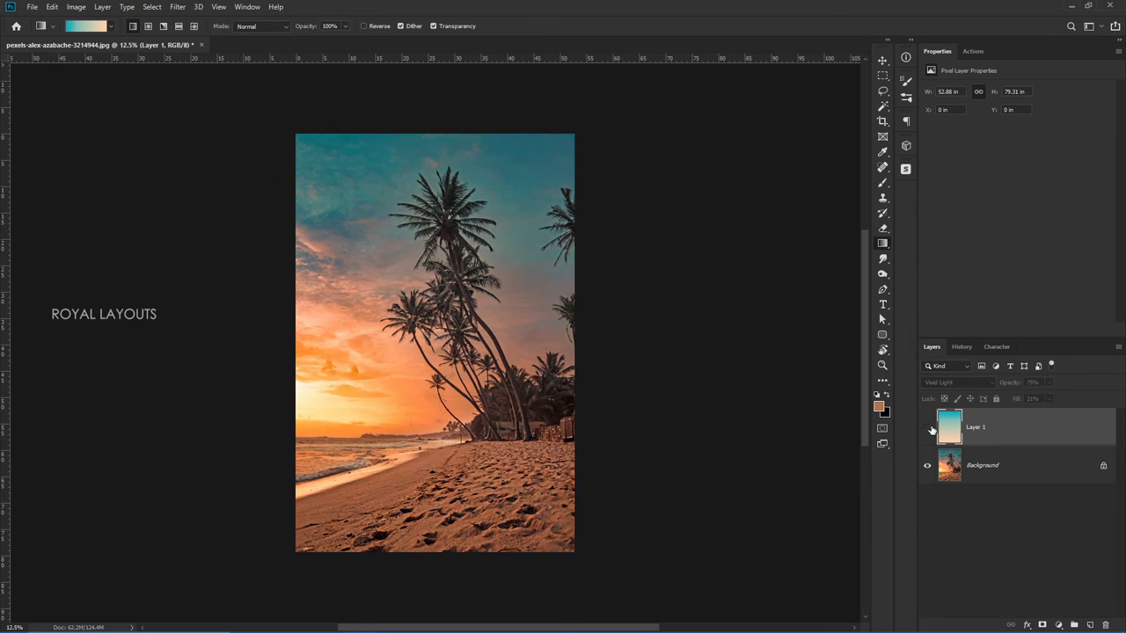
click(926, 428)
click(926, 428)
key(v)
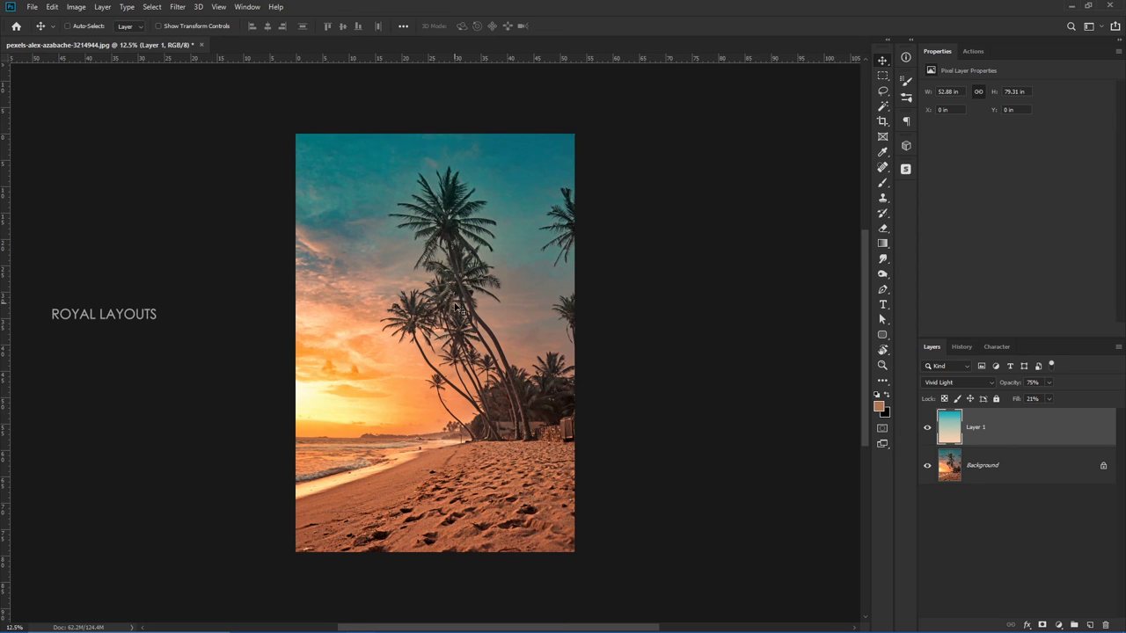
click(927, 427)
click(927, 427)
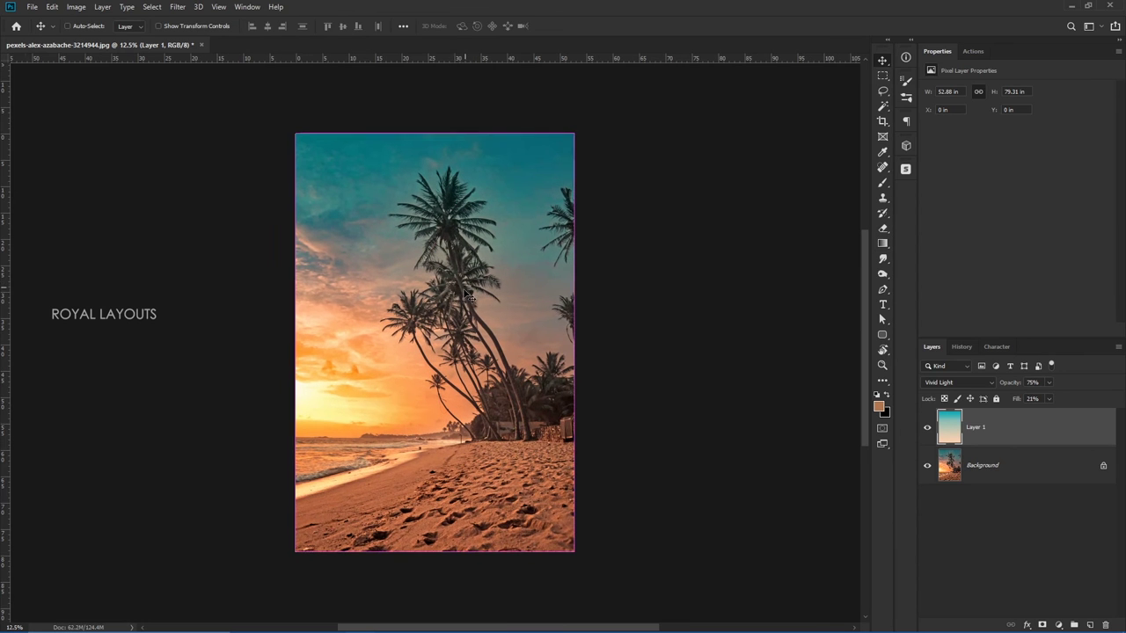
Add a light peach Solid Color fill layer, try Multiply with reduced fill, then undo
click(1060, 626)
click(1048, 347)
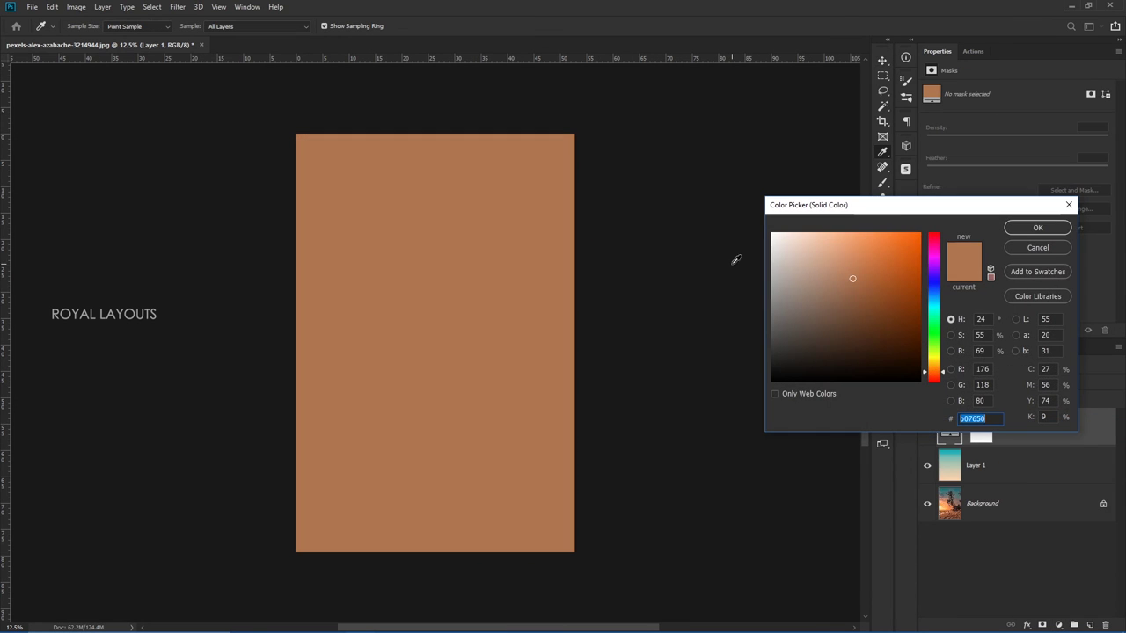
click(827, 234)
click(1029, 228)
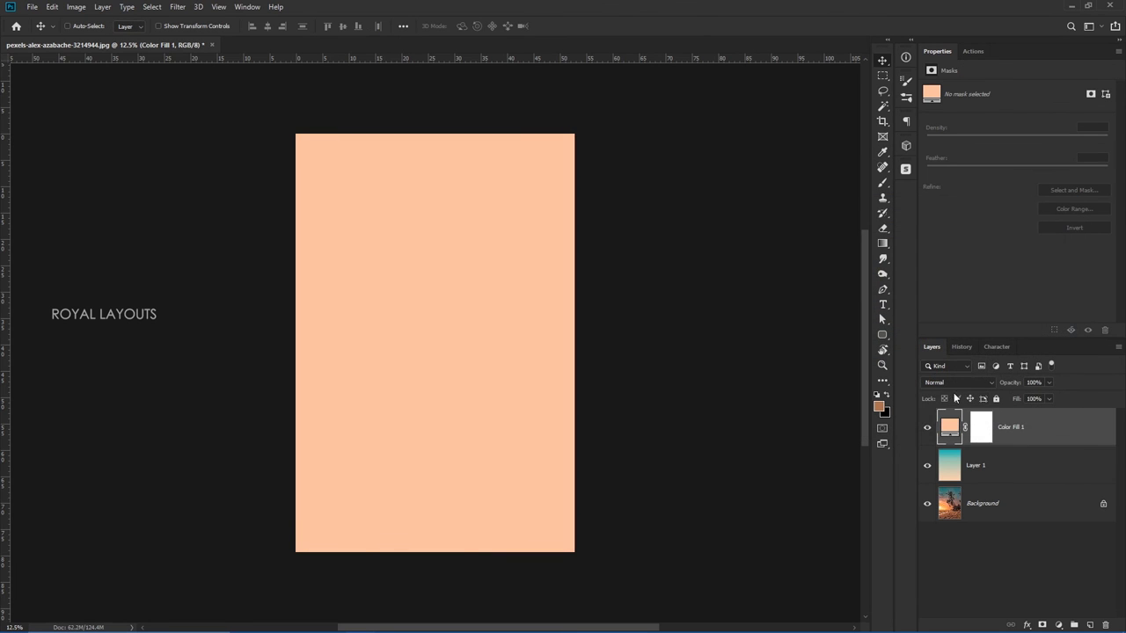
click(957, 382)
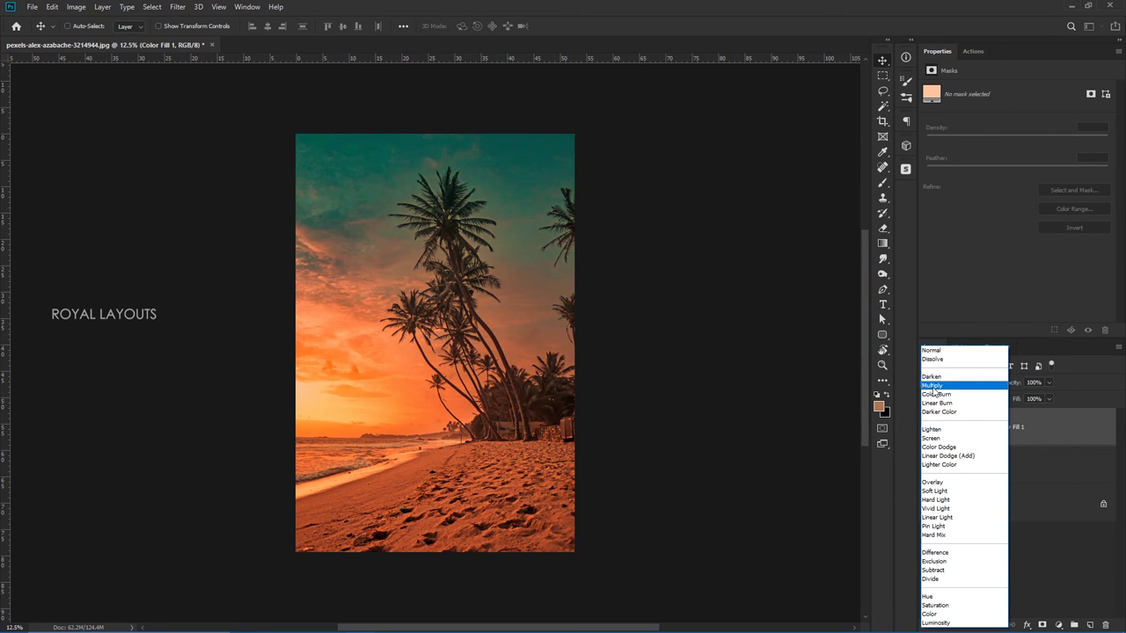
click(934, 385)
click(1048, 399)
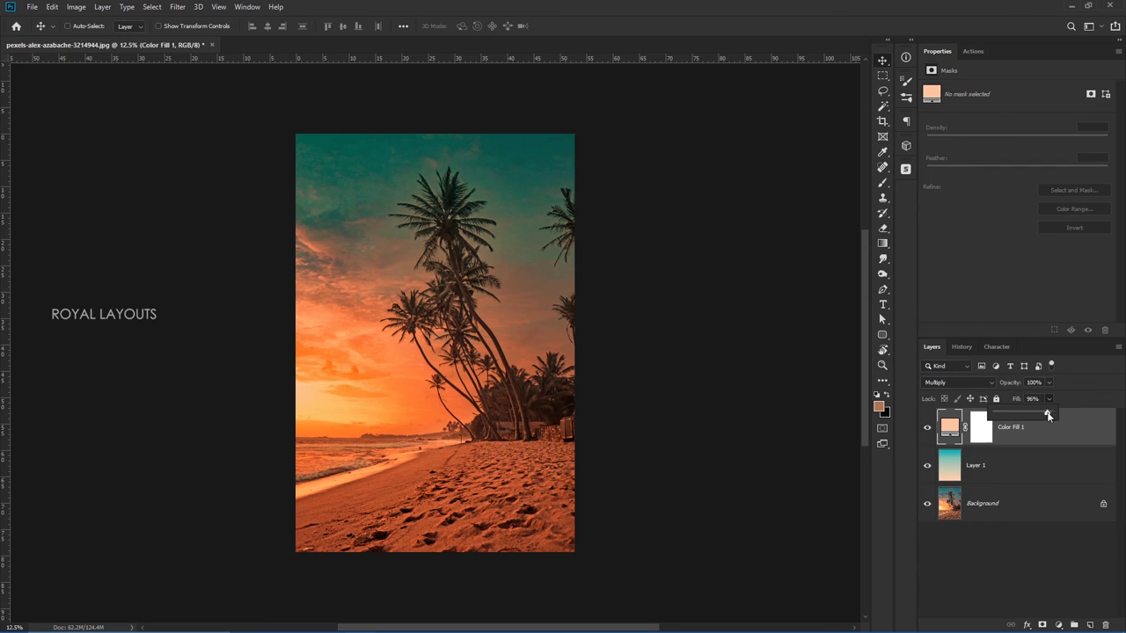
drag(1050, 413, 998, 415)
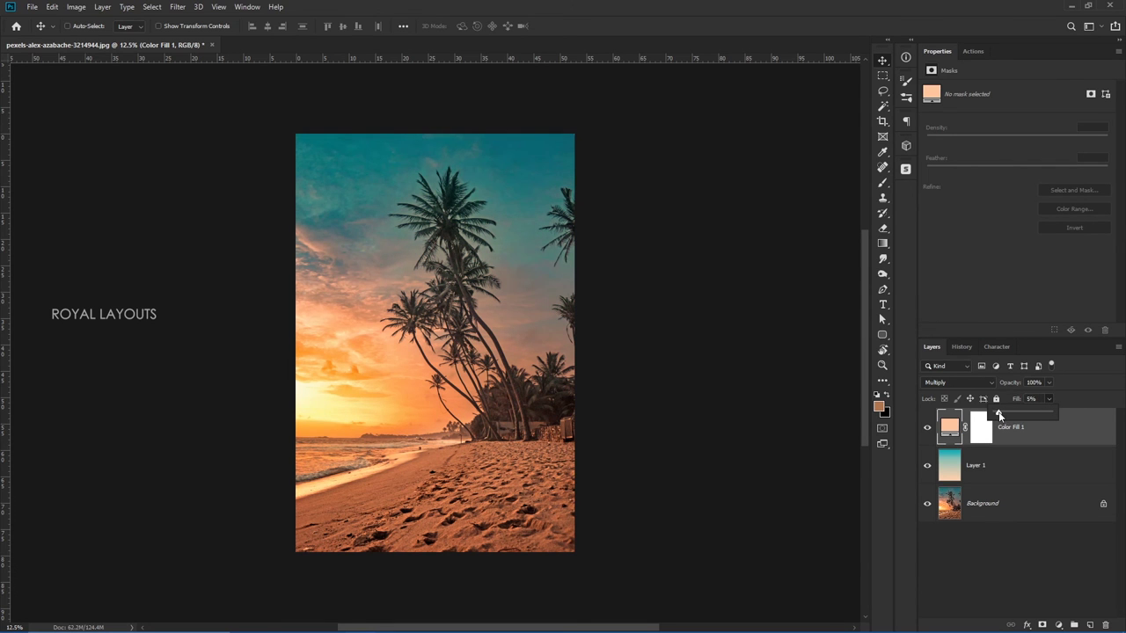
click(926, 428)
key(ctrl+z)
Switch the colour fill to Pin Light at 7% fill and 32% opacity, comparing its visibility
click(967, 383)
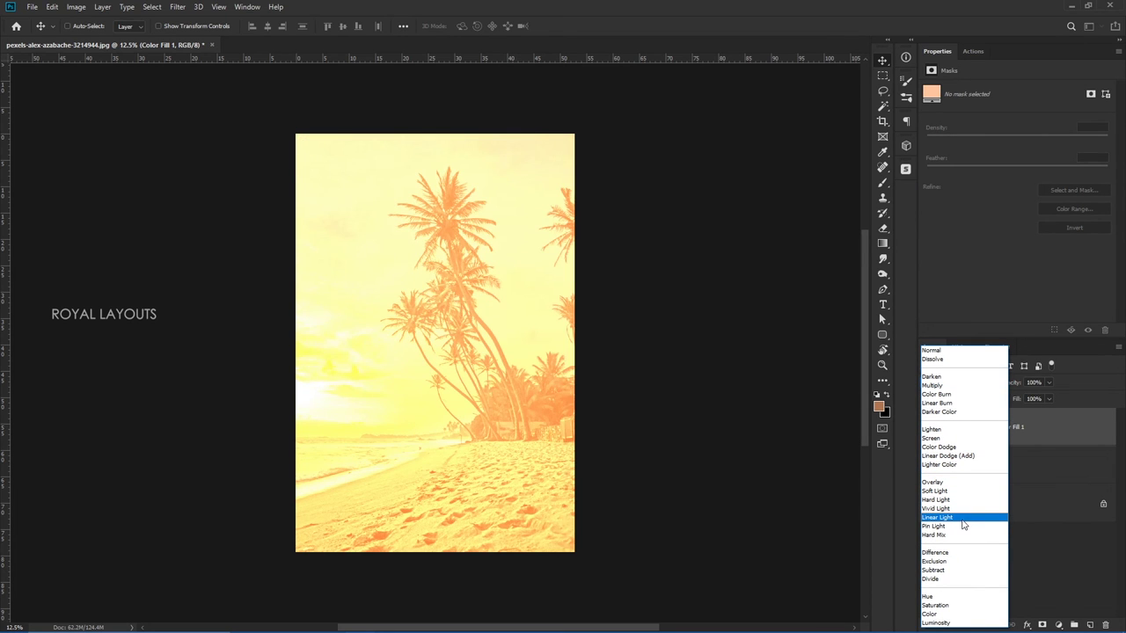
click(962, 527)
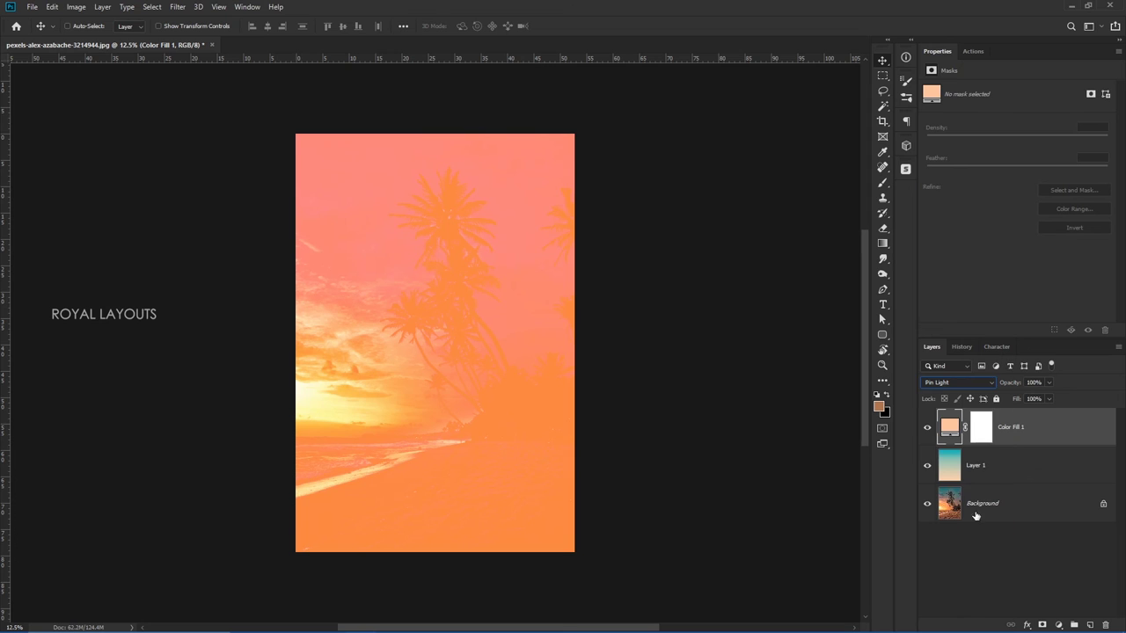
click(1049, 401)
drag(1024, 413, 1002, 415)
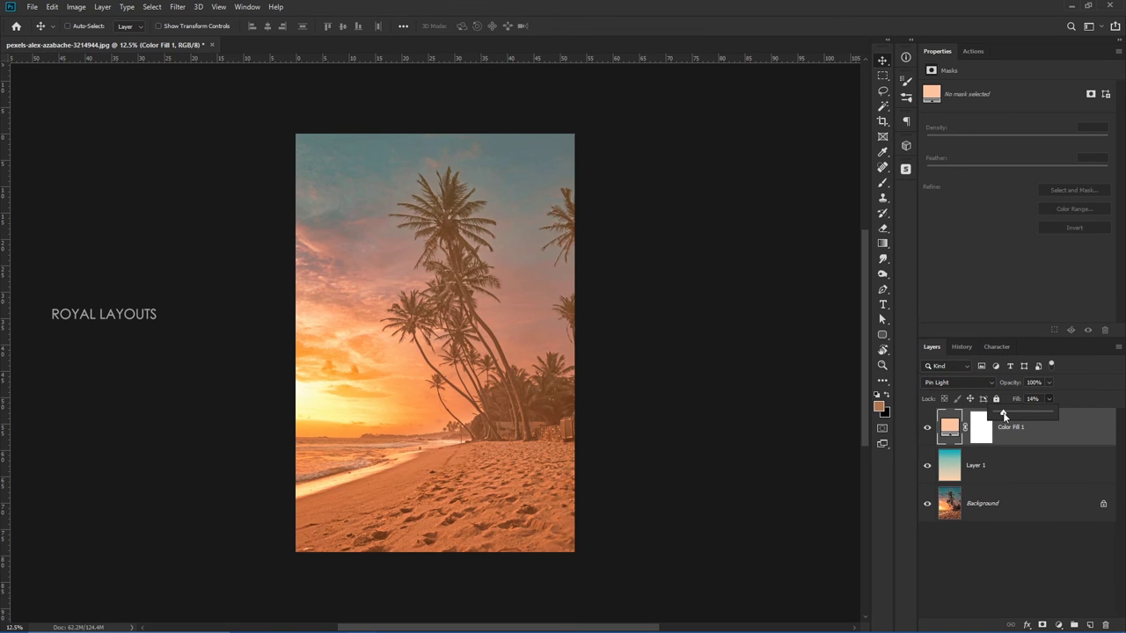
click(926, 428)
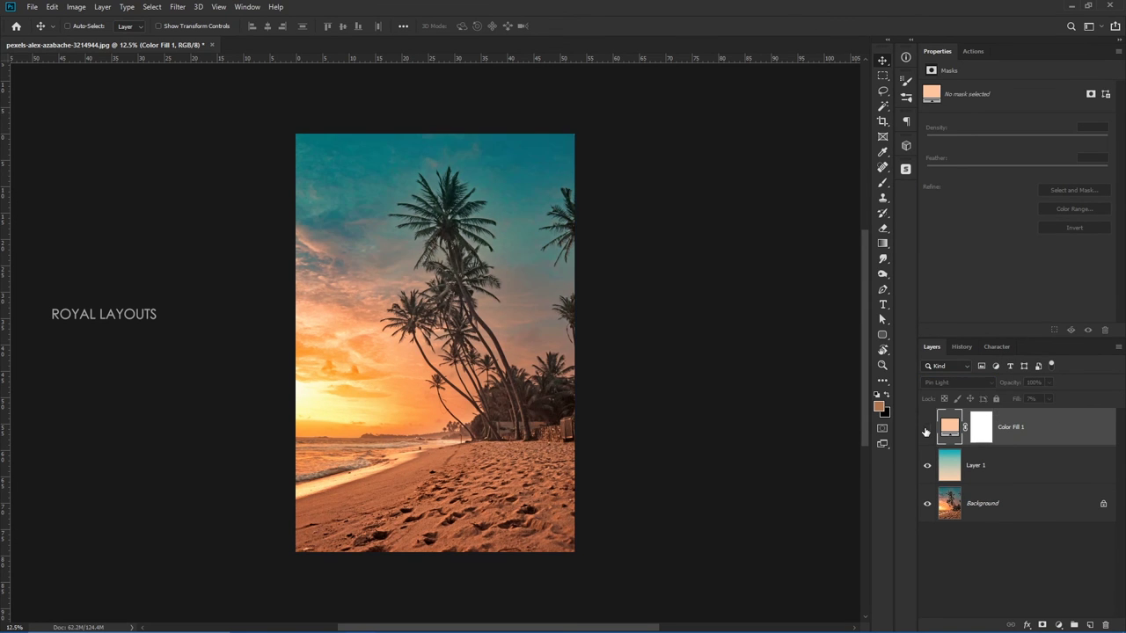
click(926, 428)
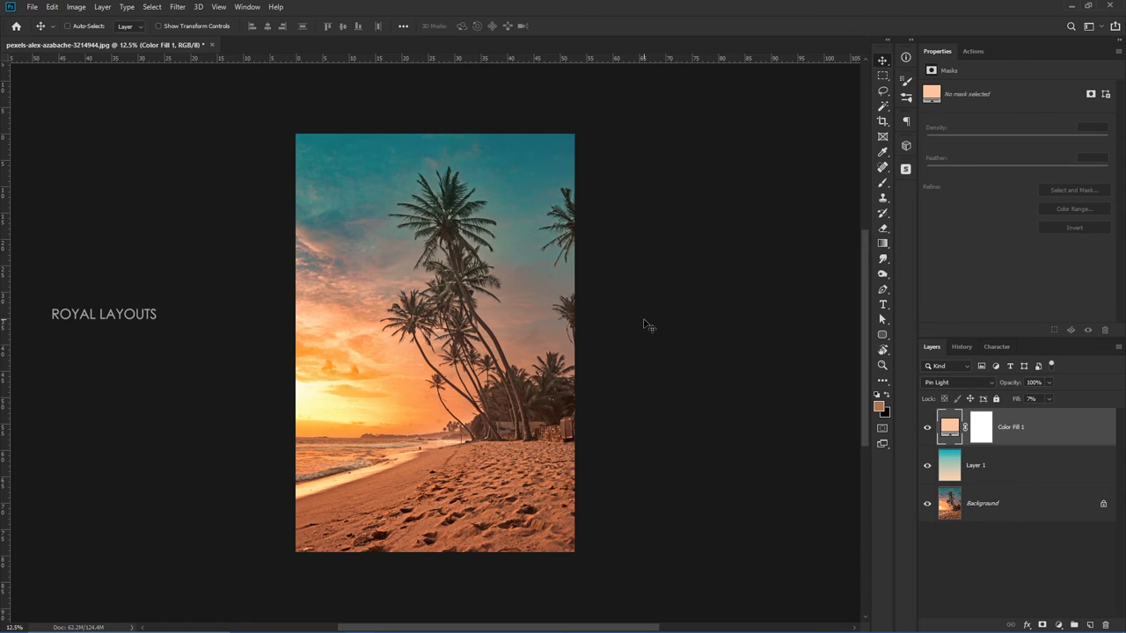
drag(1023, 395, 1010, 397)
click(927, 429)
click(926, 428)
Toggle in History between the original photo and the final graded state
click(963, 346)
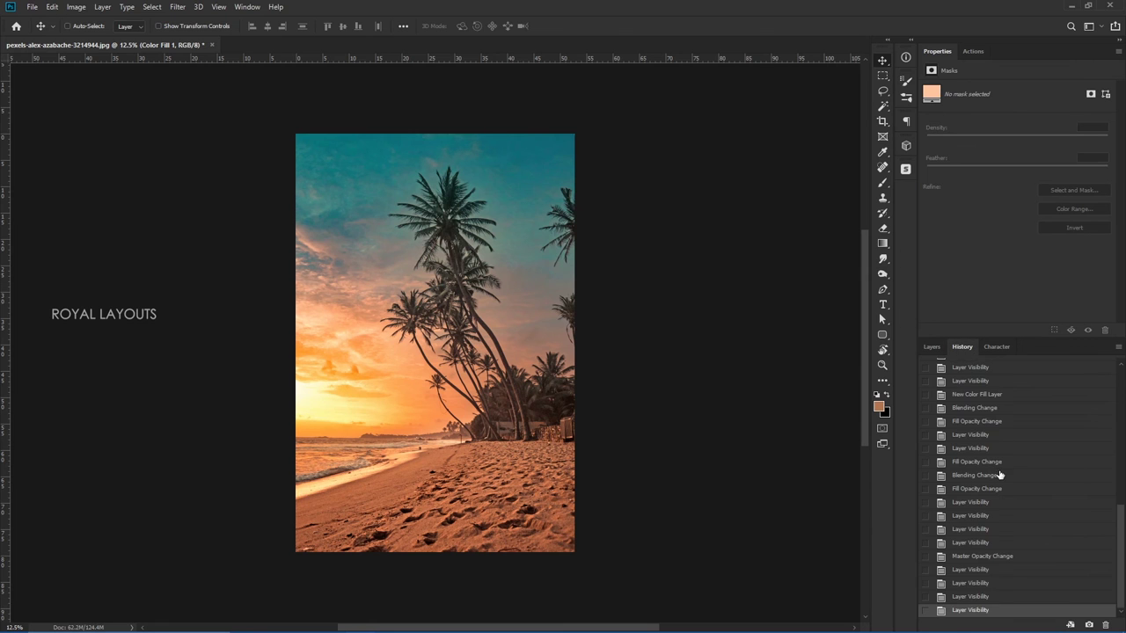
scroll(999, 474, up, 5)
click(968, 367)
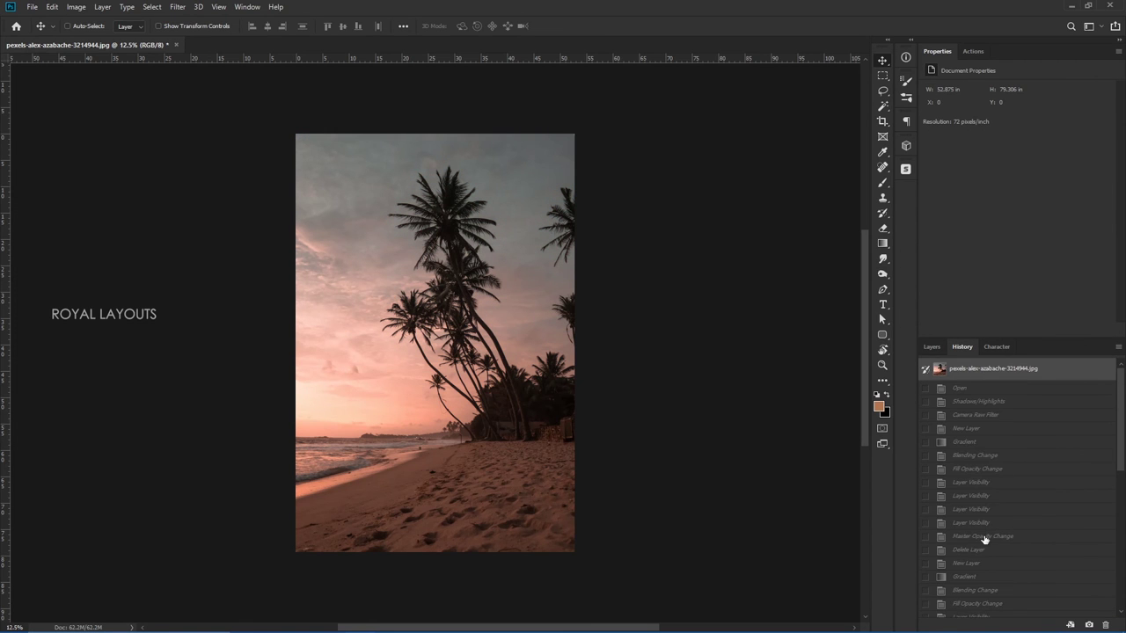
scroll(985, 540, down, 5)
scroll(986, 540, down, 2)
click(958, 610)
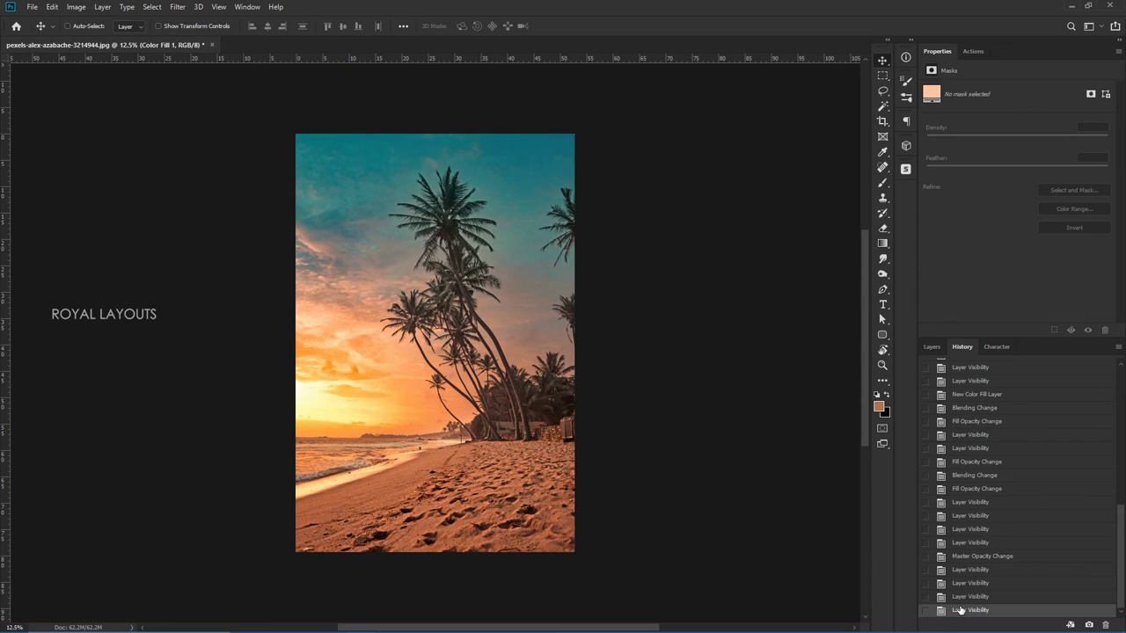
Compare the original and graded states once more, then merge all visible layers
scroll(1027, 525, up, 5)
scroll(1020, 457, up, 5)
click(1011, 369)
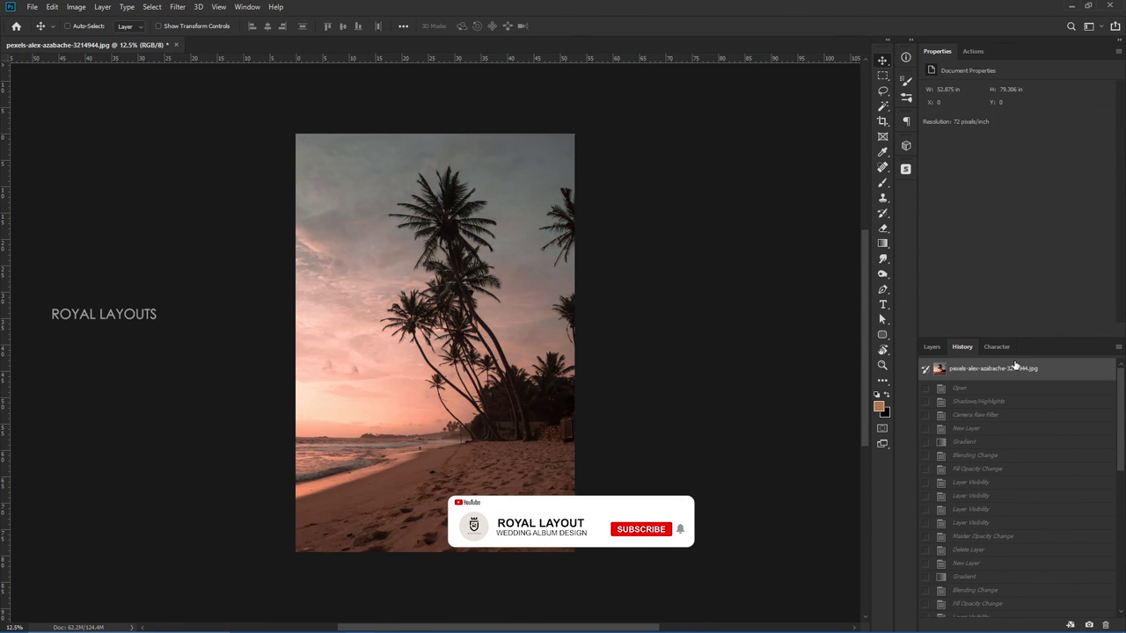
scroll(1020, 527, down, 5)
scroll(1000, 590, down, 5)
click(992, 610)
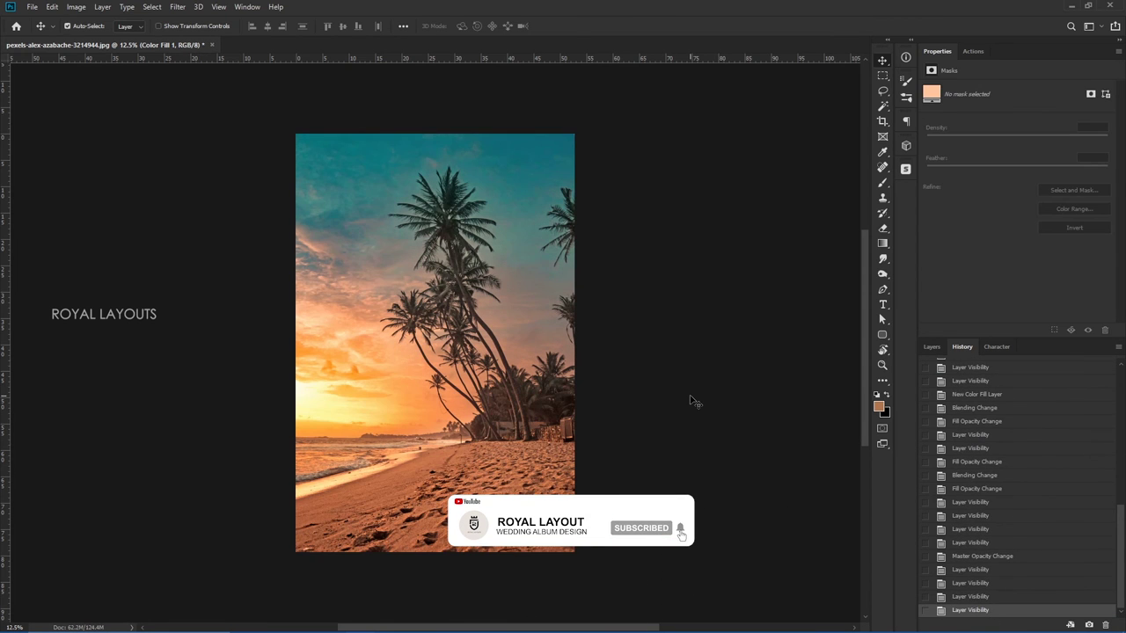
key(ctrl+shift+e)
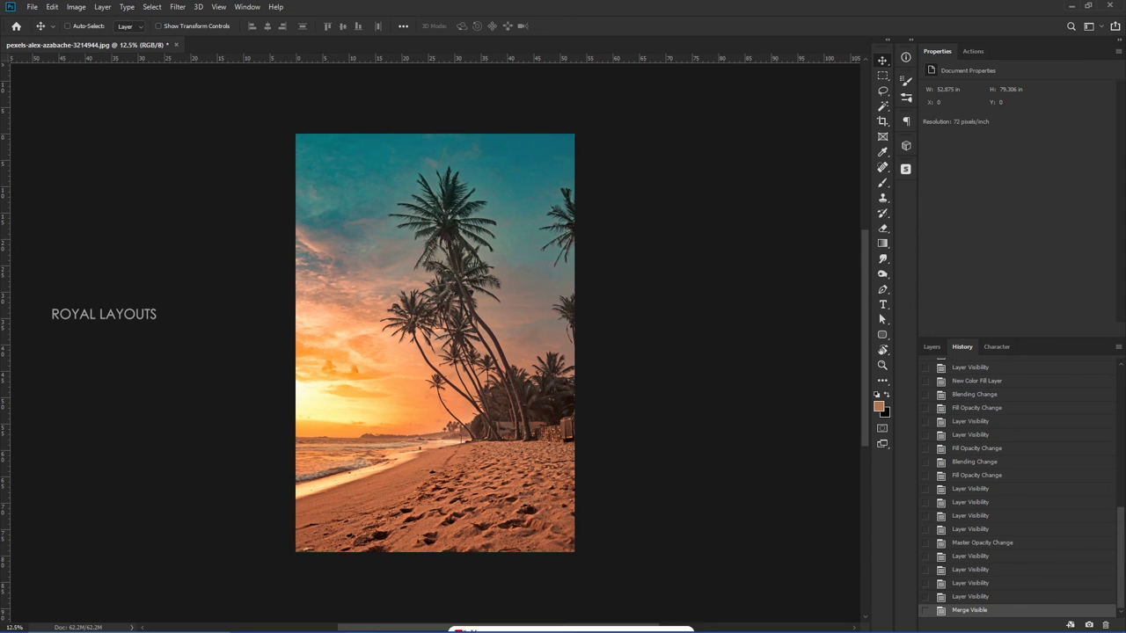